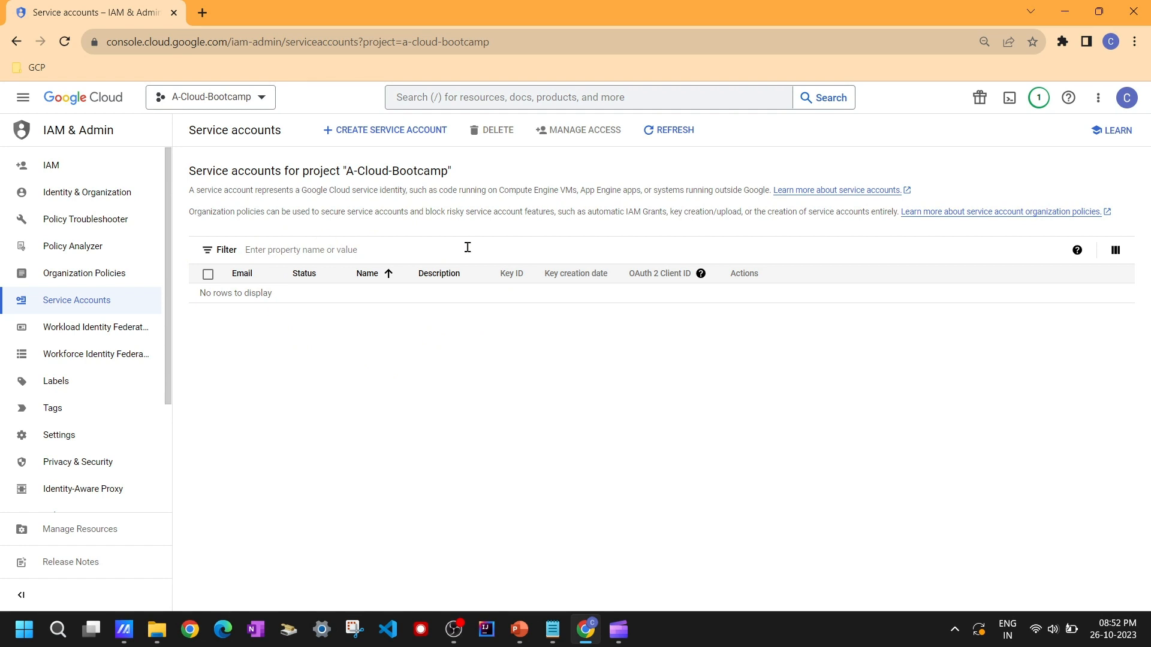
Step: Duplicate the Service accounts browser tab
right_click(88, 9)
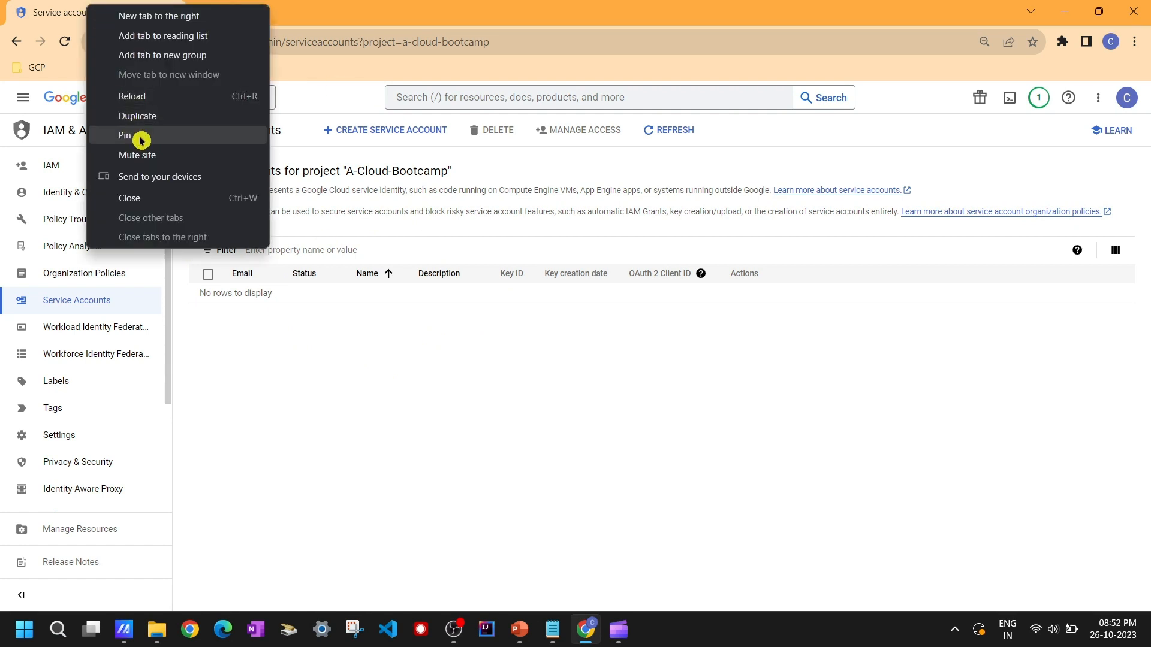
left_click(156, 120)
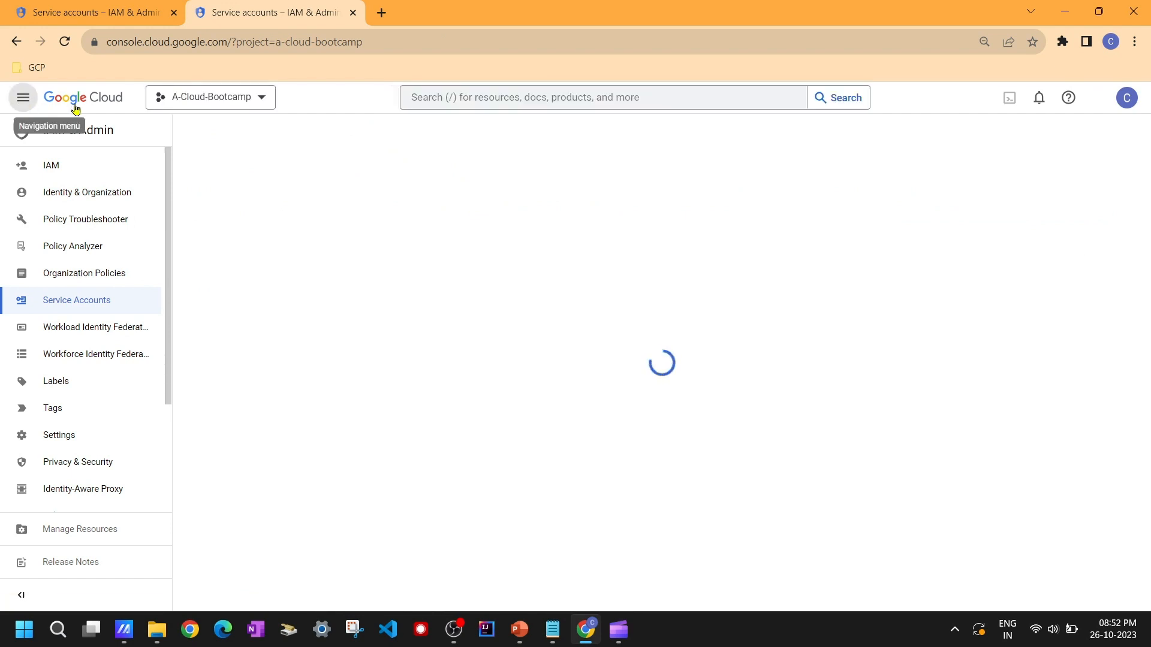
Step: Open Compute Engine's VM instances page from the navigation menu in the duplicated tab
left_click(27, 99)
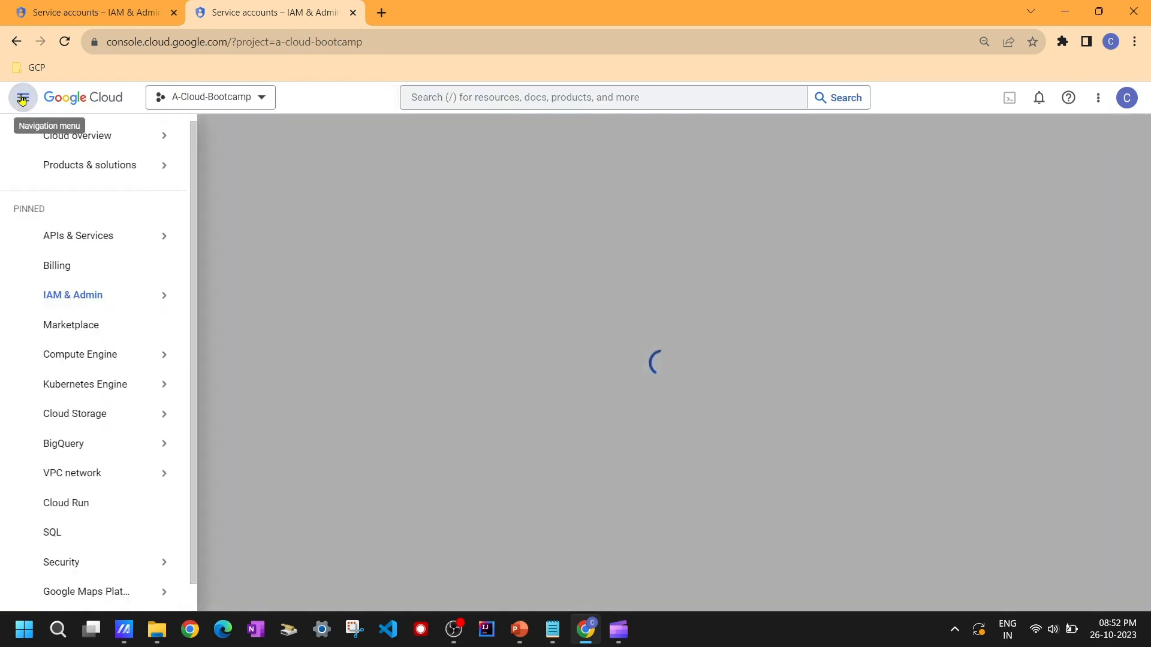
left_click(116, 359)
left_click(252, 123)
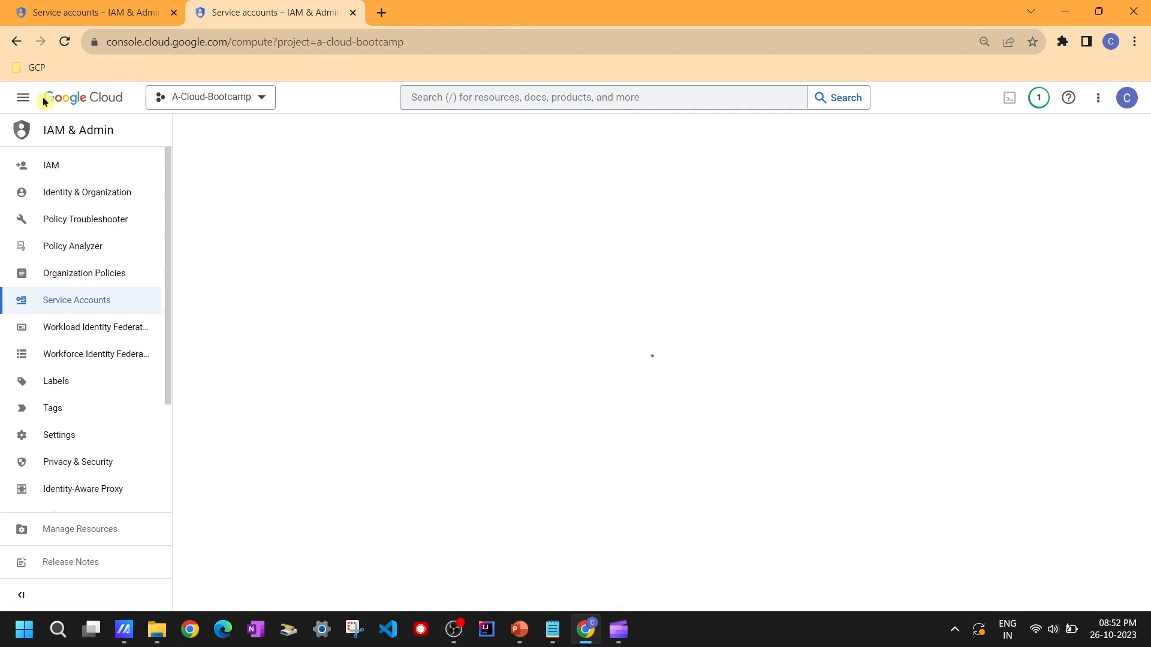
left_click(27, 103)
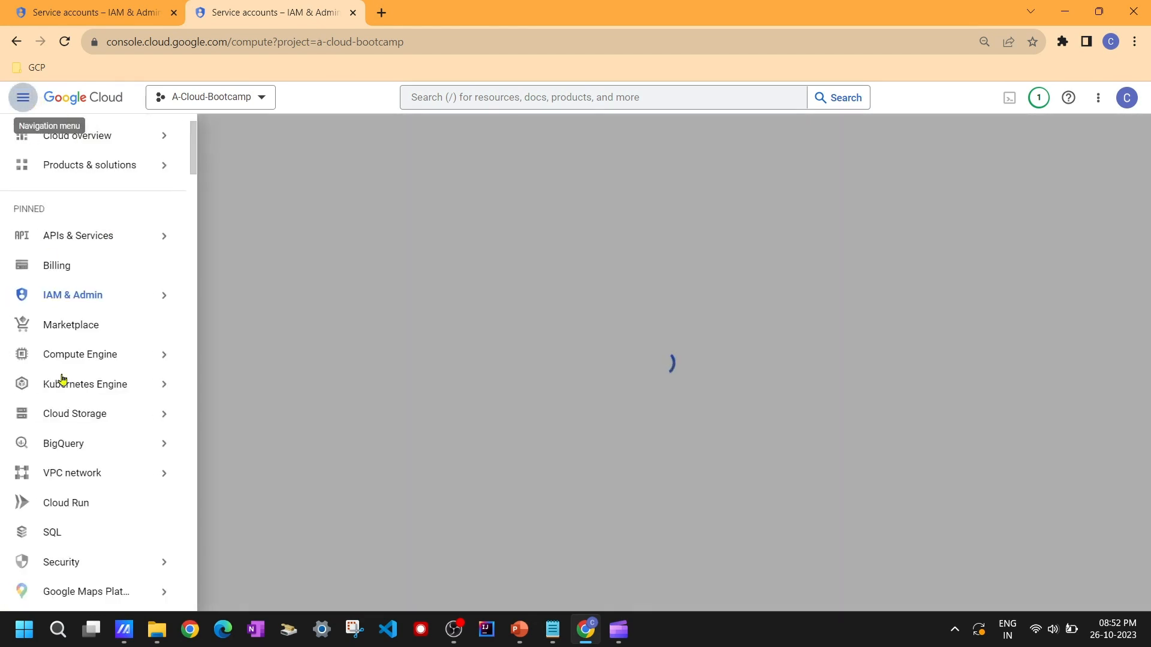
mouse_move(85, 360)
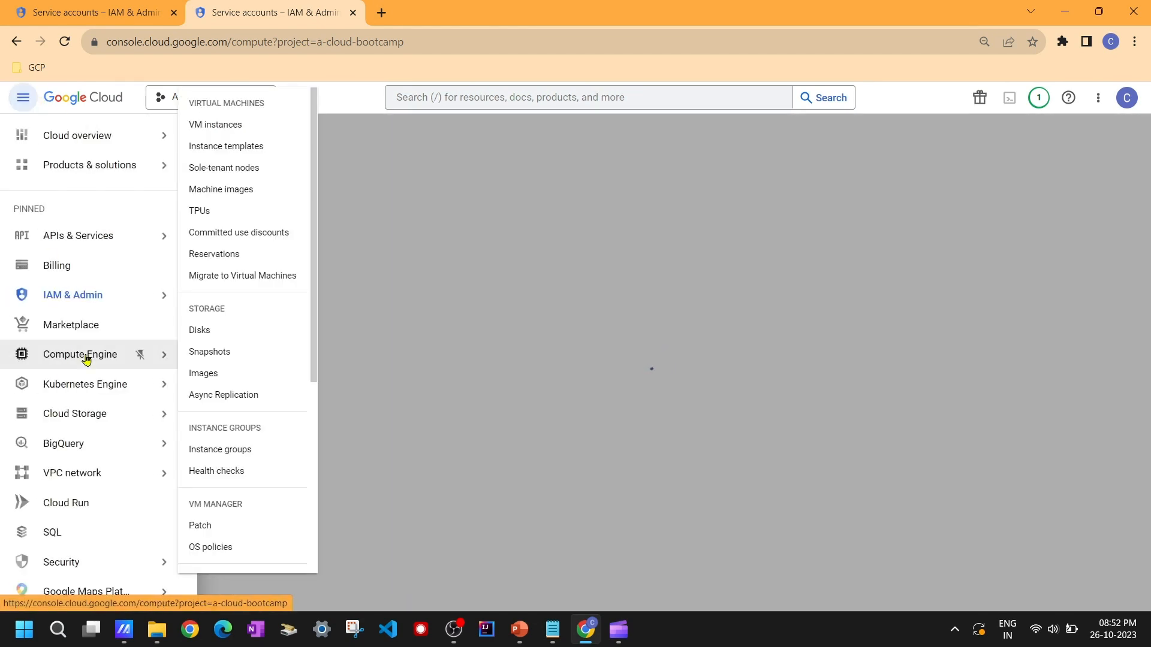
left_click(86, 359)
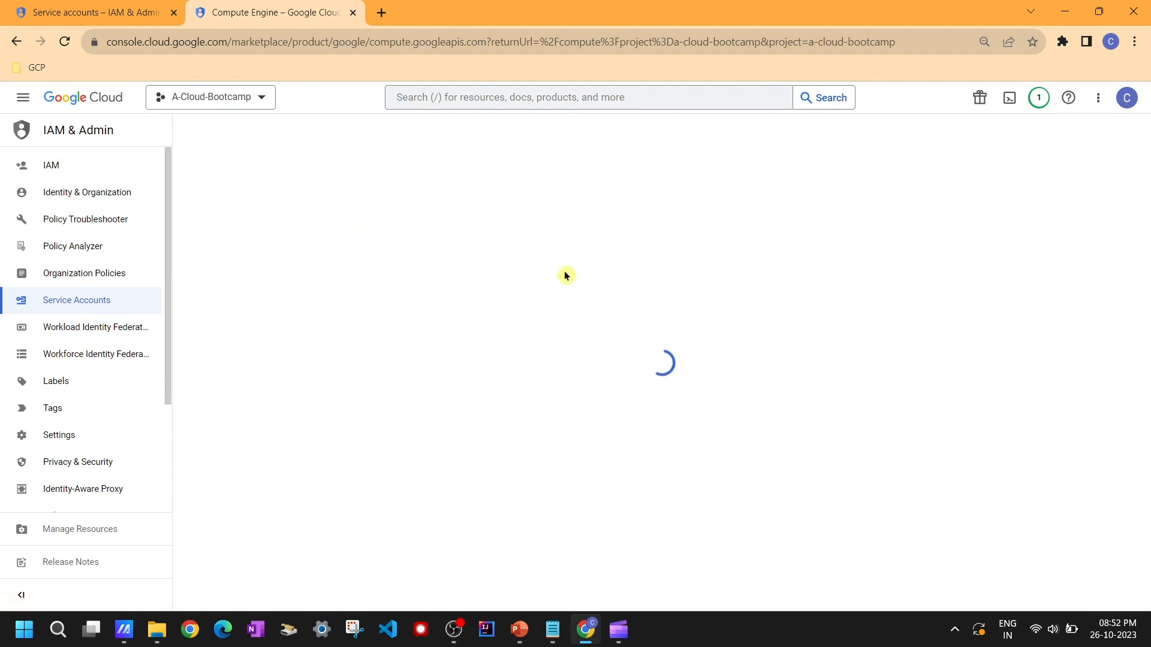
Step: Reload the original Service accounts tab and duplicate it again
left_click(125, 8)
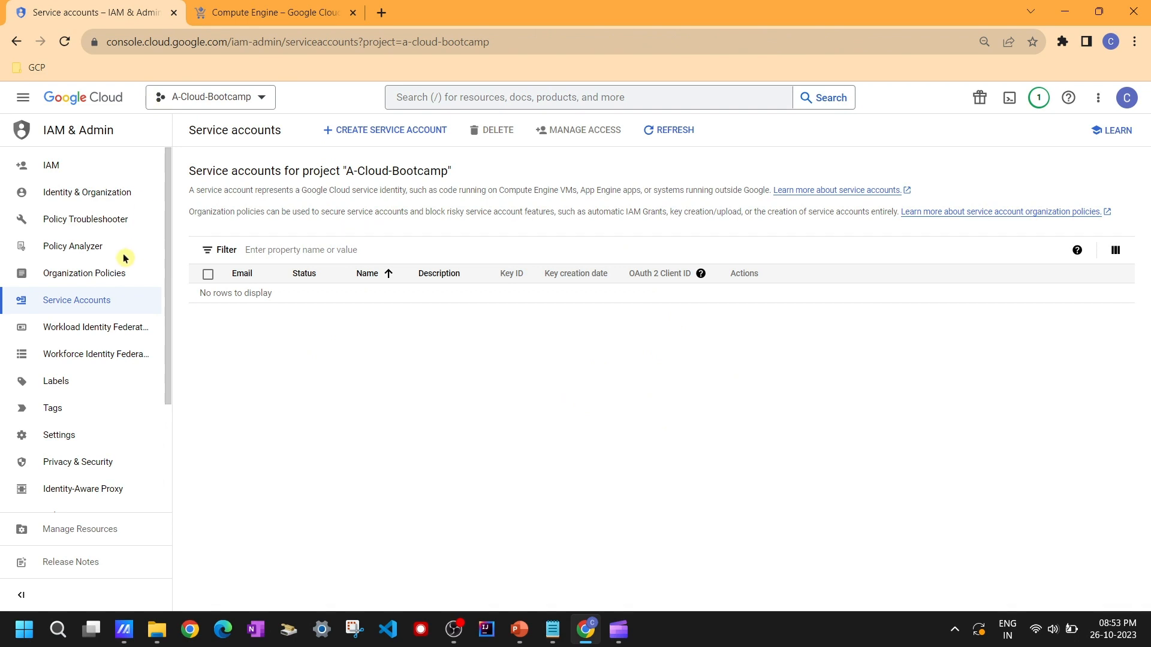
left_click(64, 43)
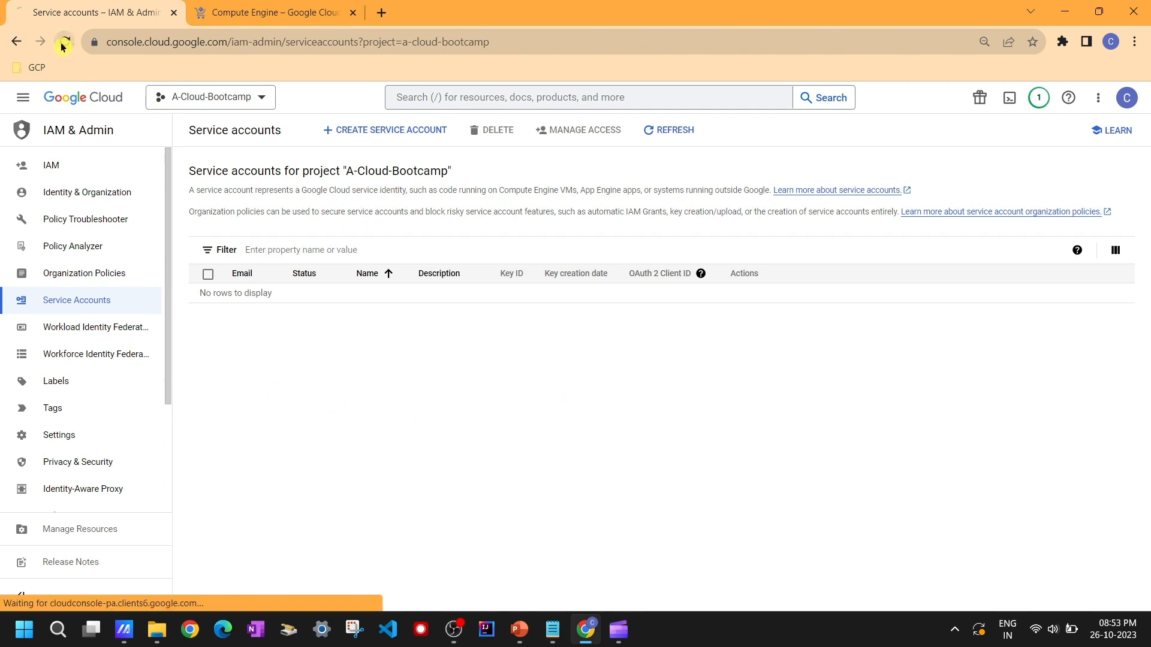
right_click(98, 11)
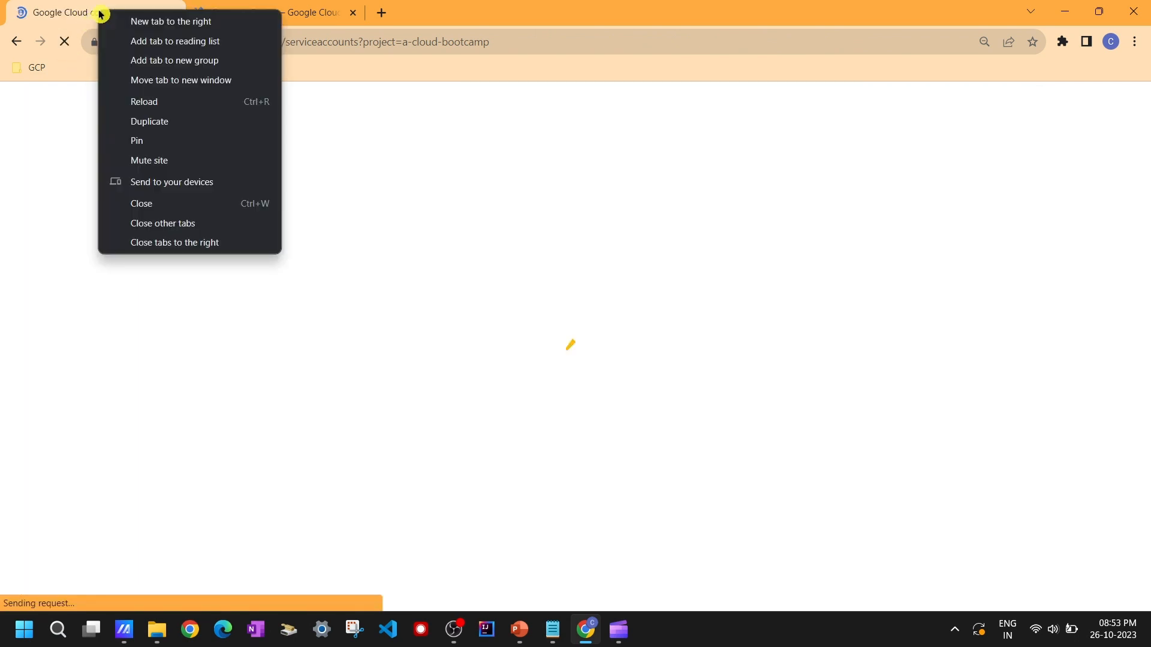
left_click(176, 123)
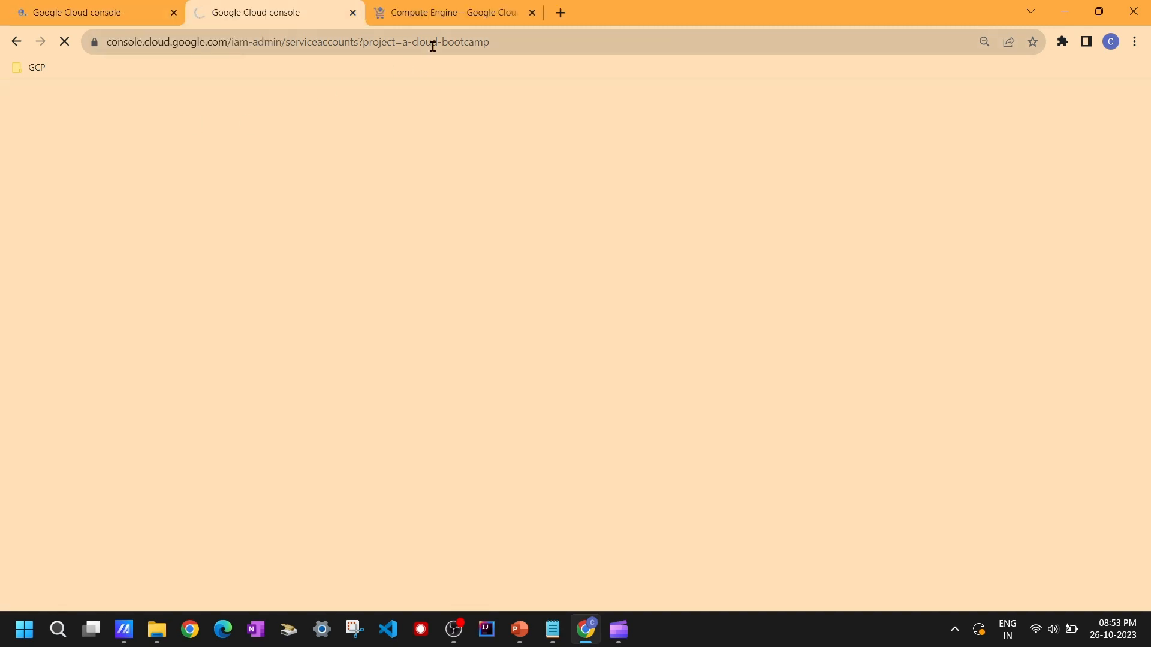
Step: In the Compute Engine tab, open the API Library and search for compute engine
left_click(449, 11)
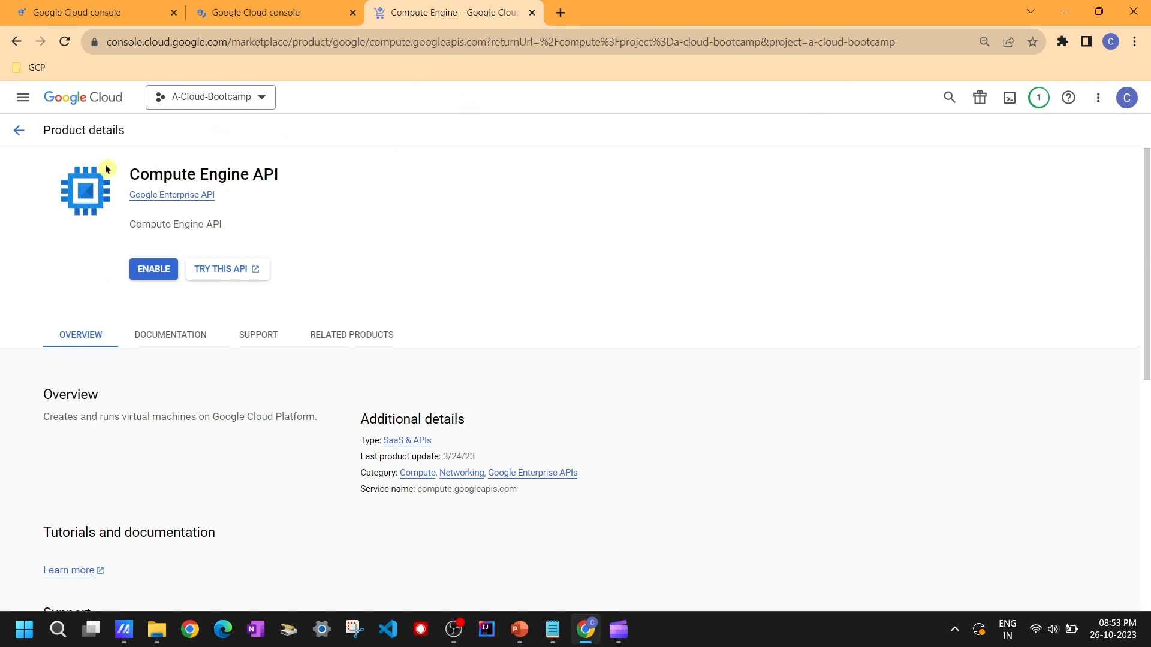
left_click(22, 99)
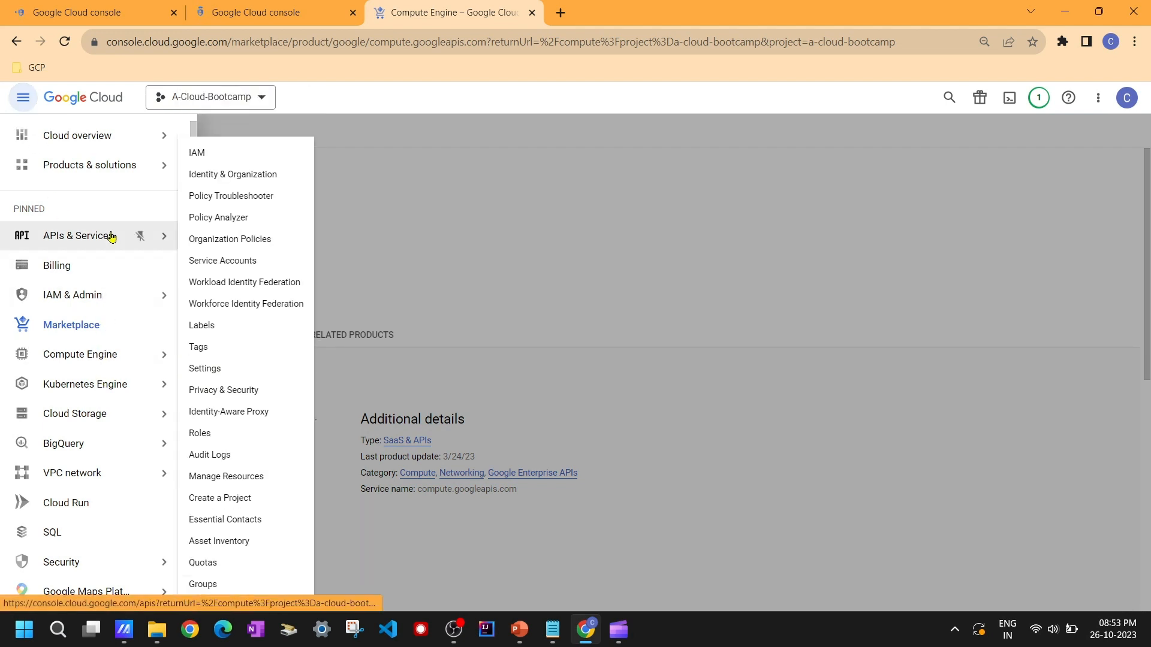
mouse_move(78, 236)
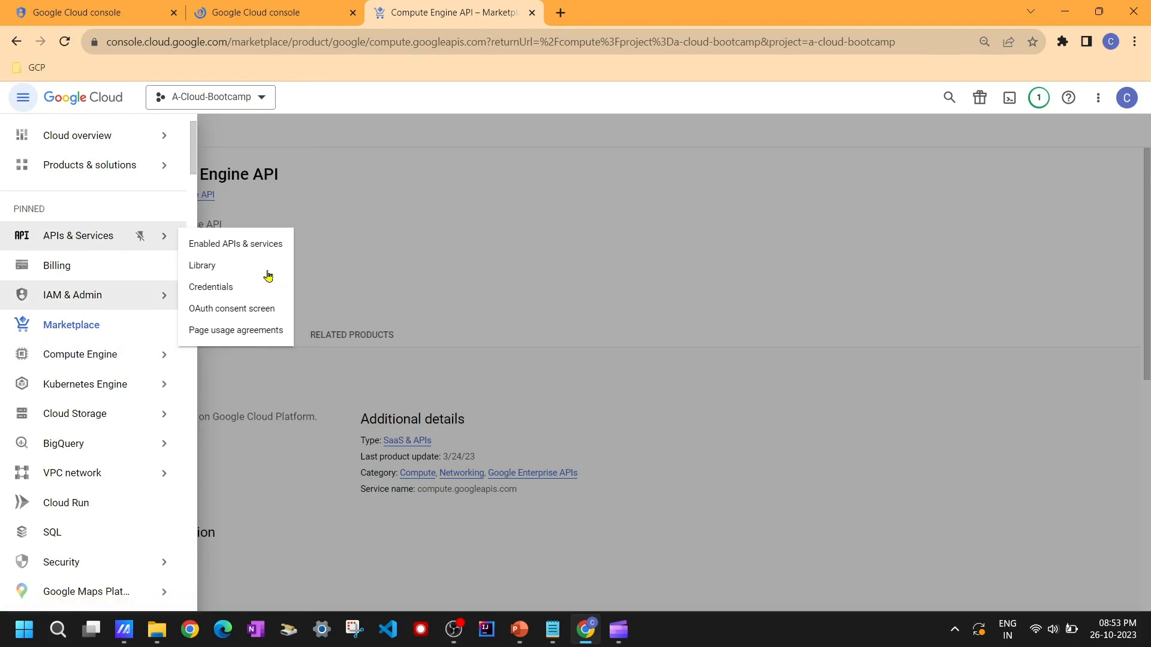
left_click(226, 265)
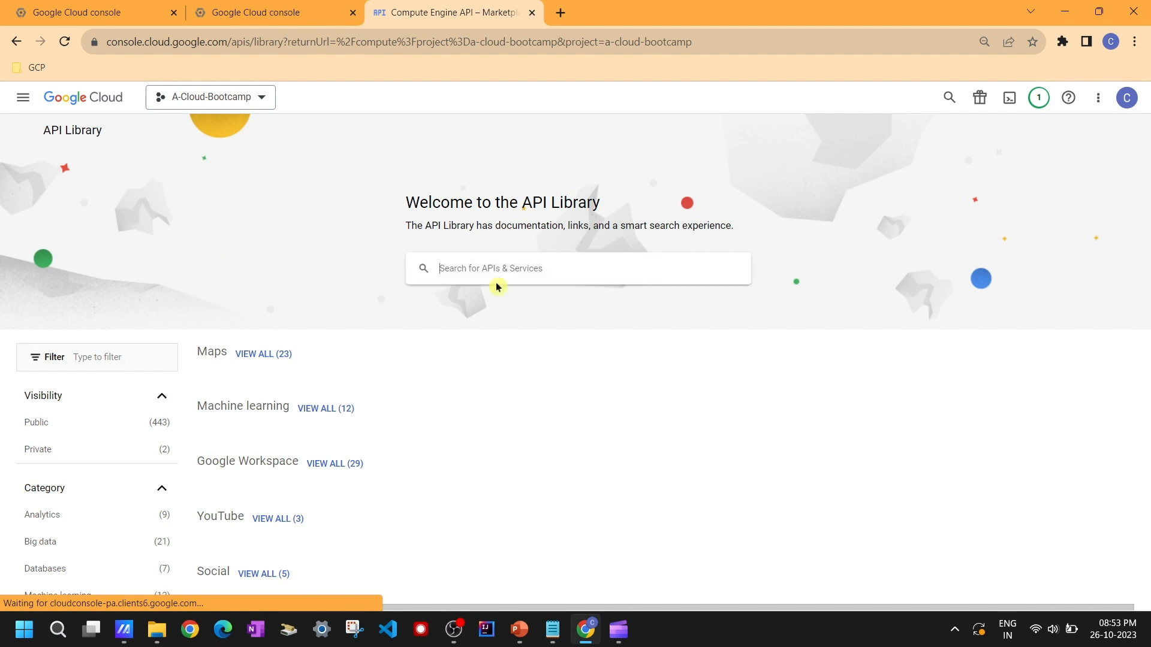
left_click(470, 268)
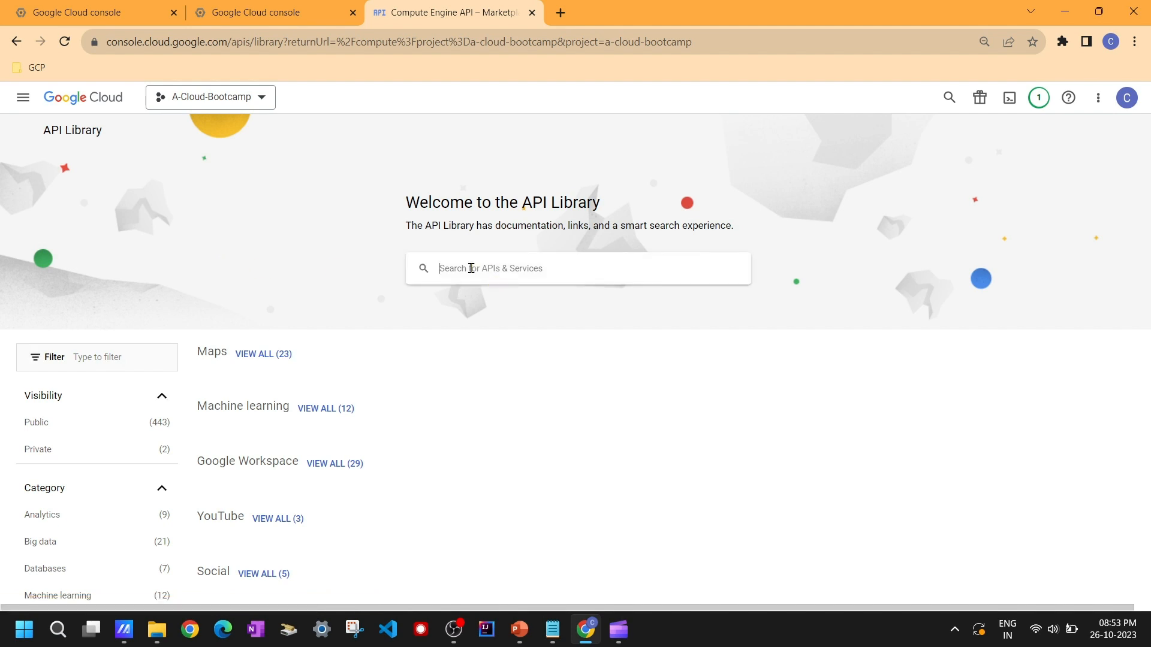
type("comp")
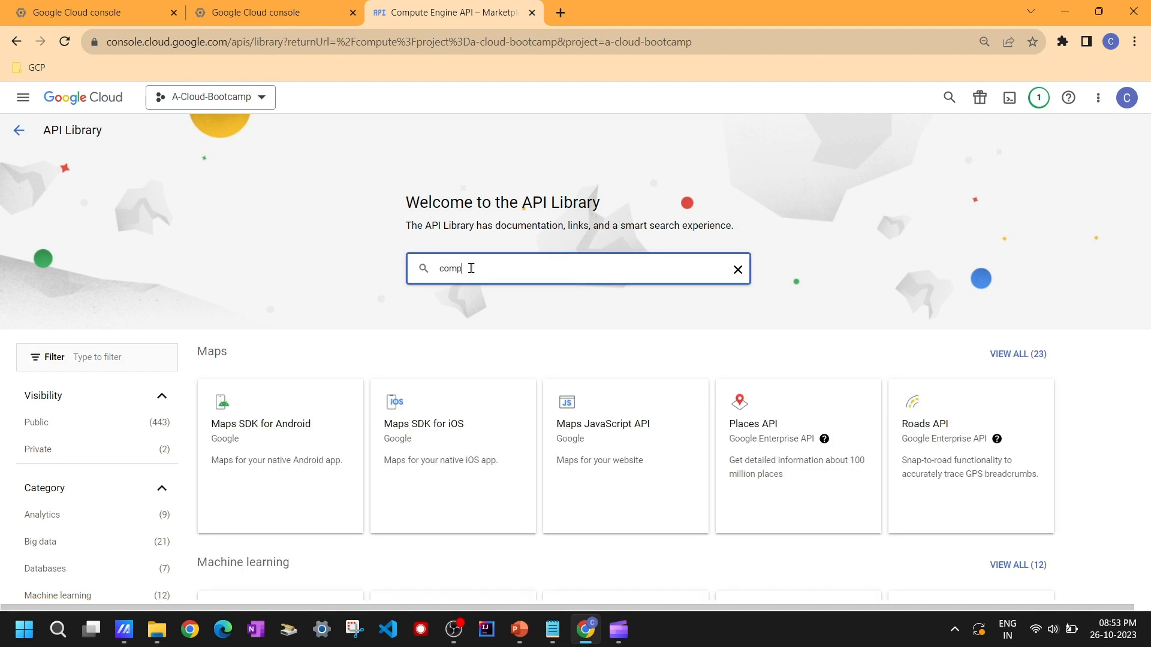
type("ute engine")
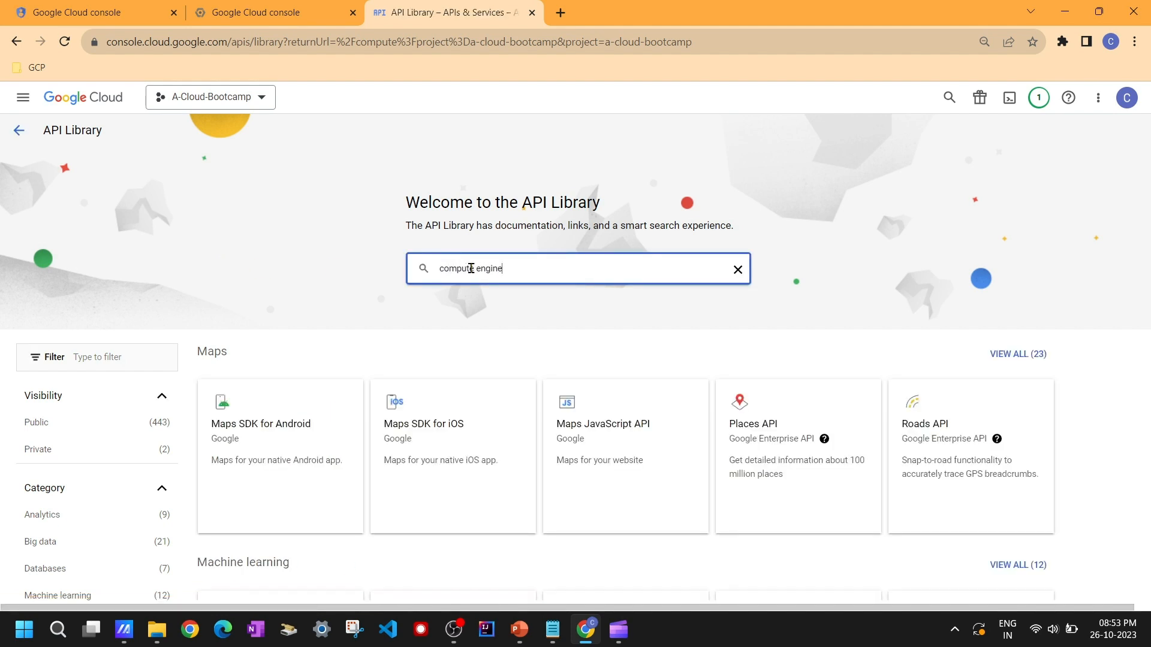
key("Return")
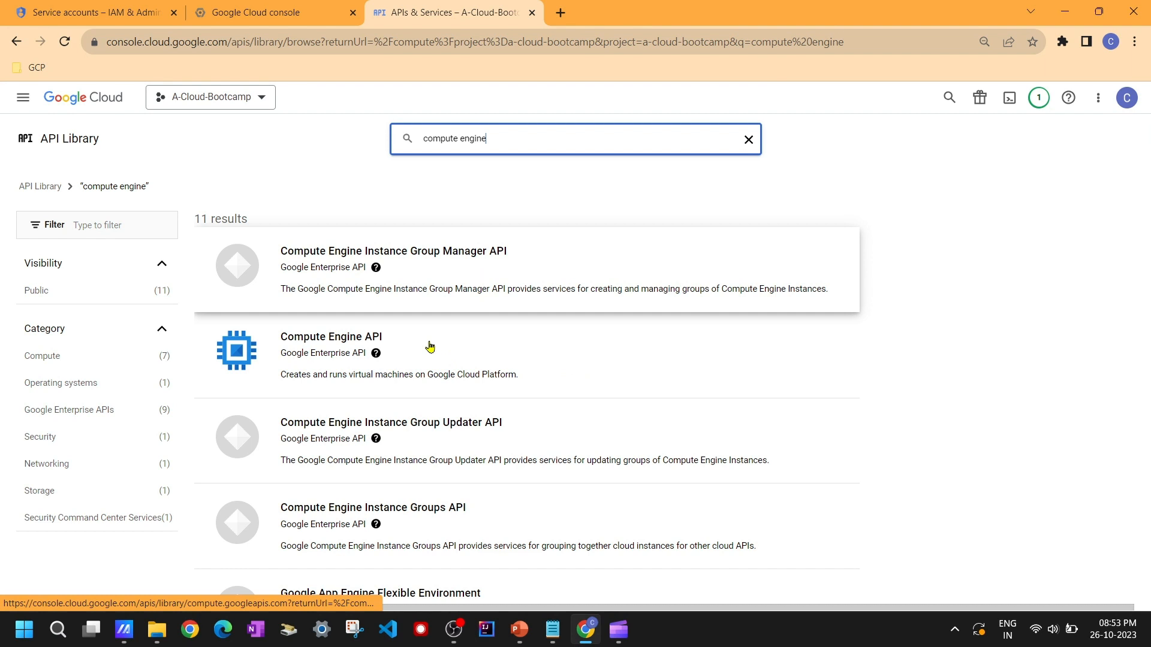
Step: Open the Compute Engine API result and enable the API
left_click(316, 361)
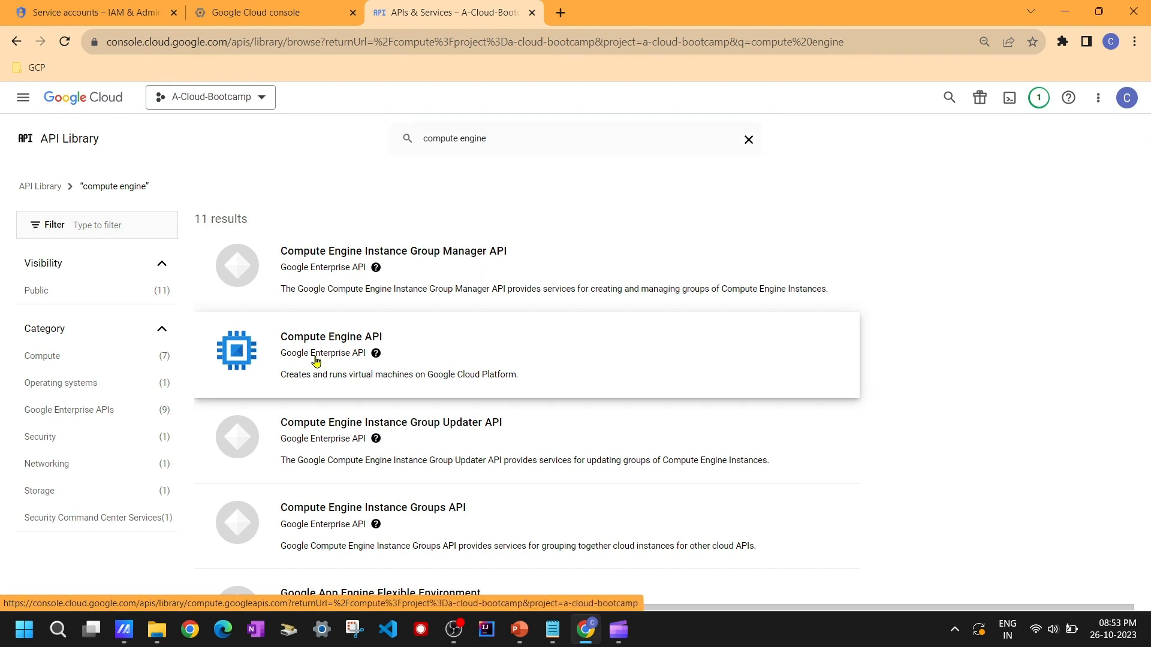
left_click(316, 361)
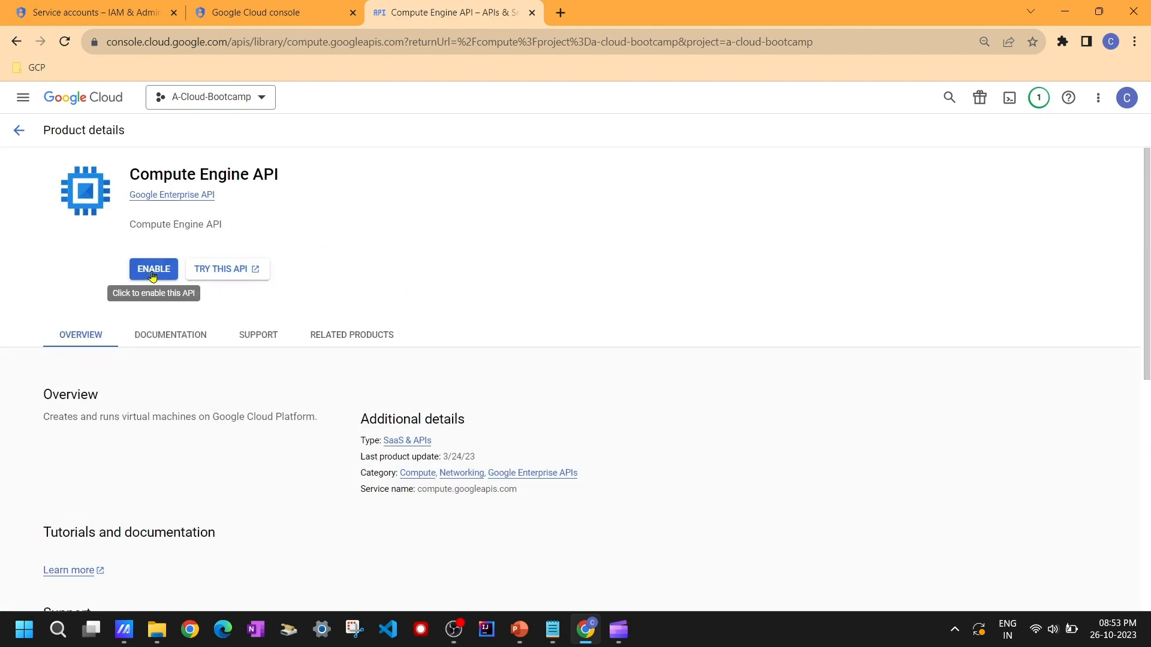
left_click(153, 268)
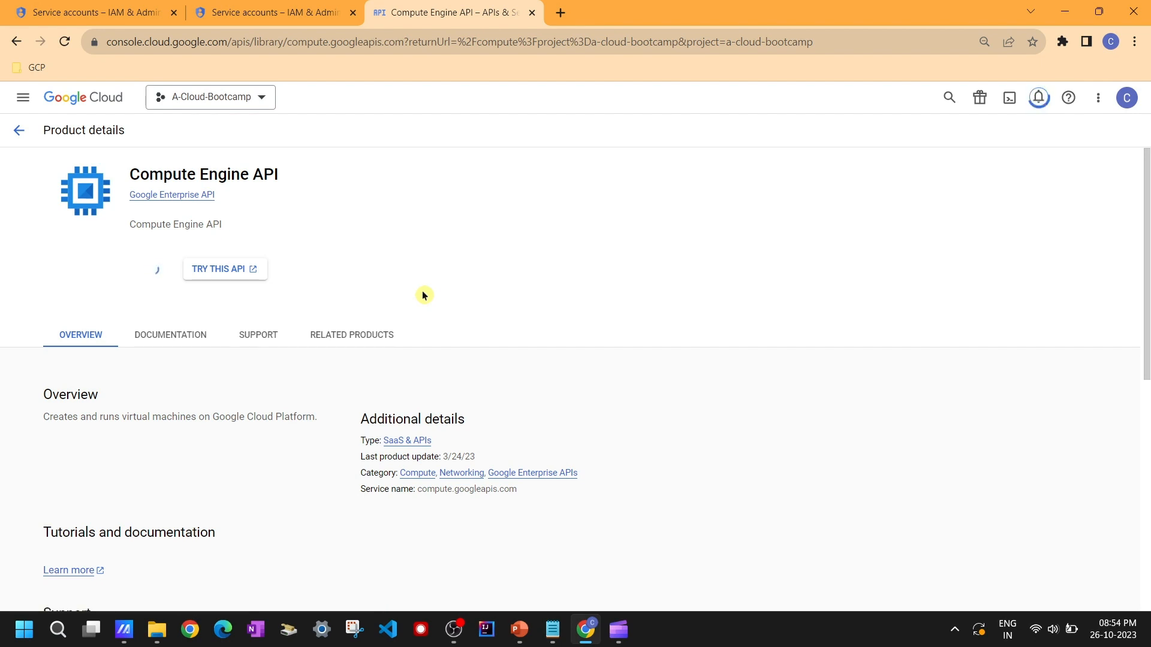
Step: Switch between the Service accounts and Compute Engine API tabs, reloading each to check the enablement progress
left_click(246, 6)
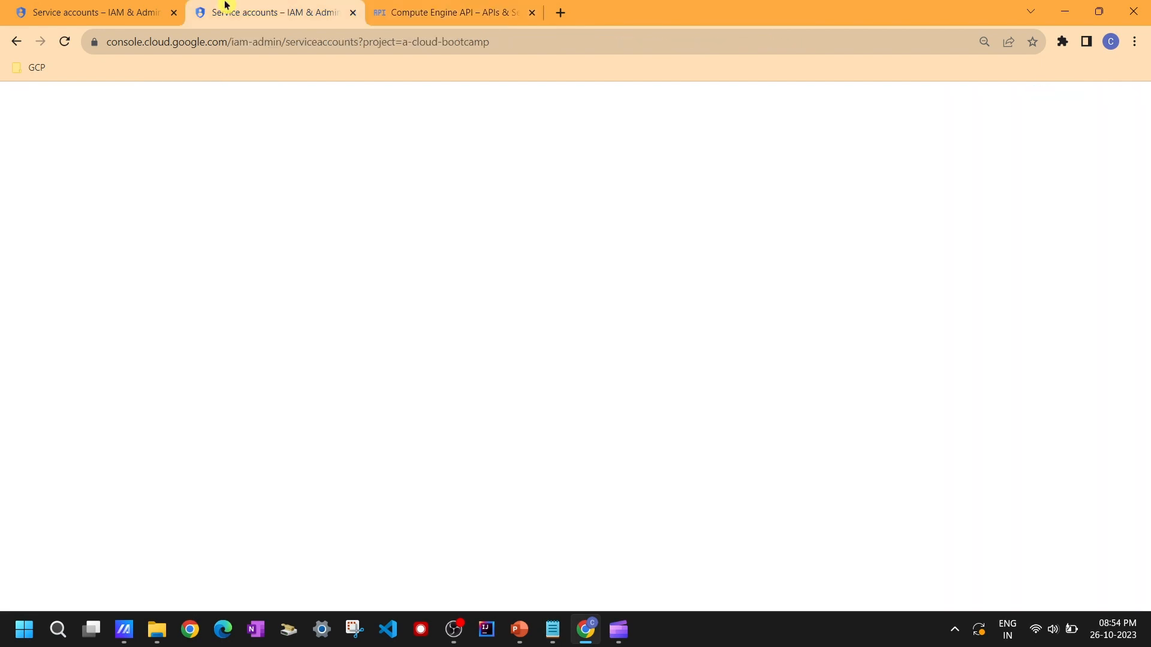
left_click(460, 9)
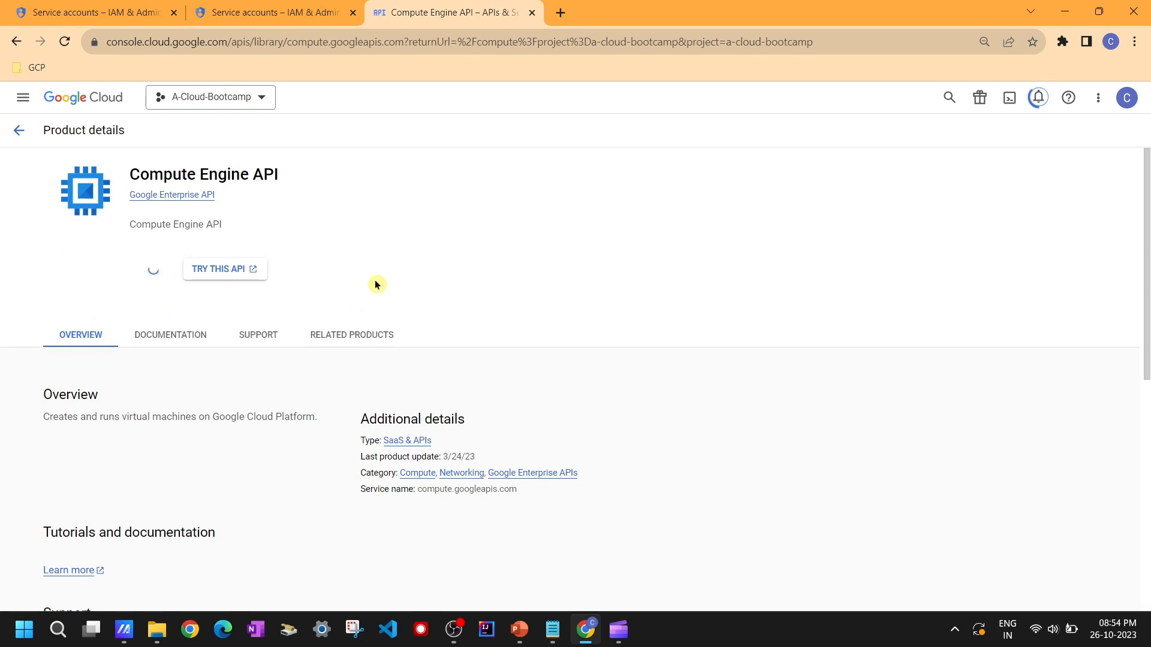
left_click(279, 17)
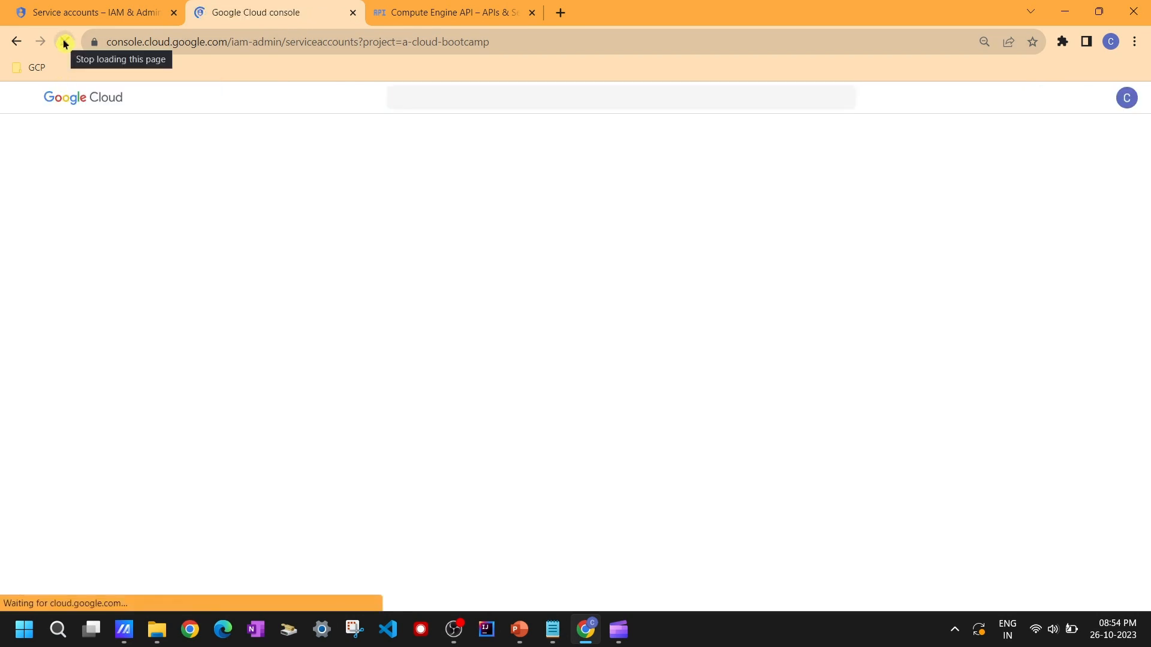
left_click(473, 9)
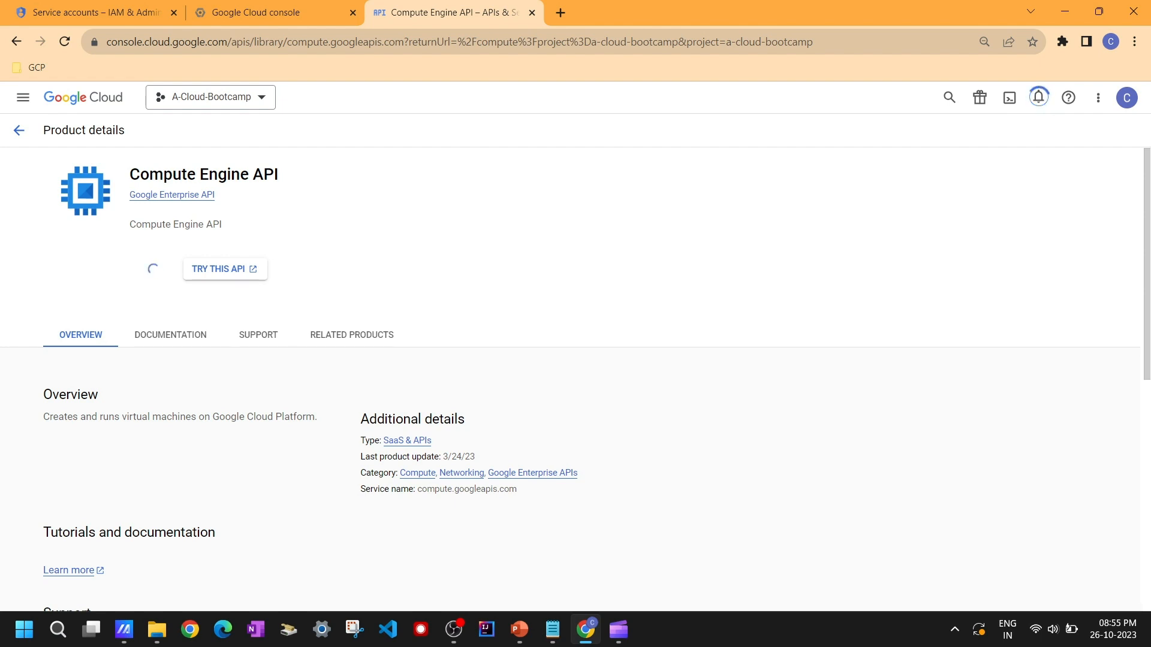
key("alt+Tab")
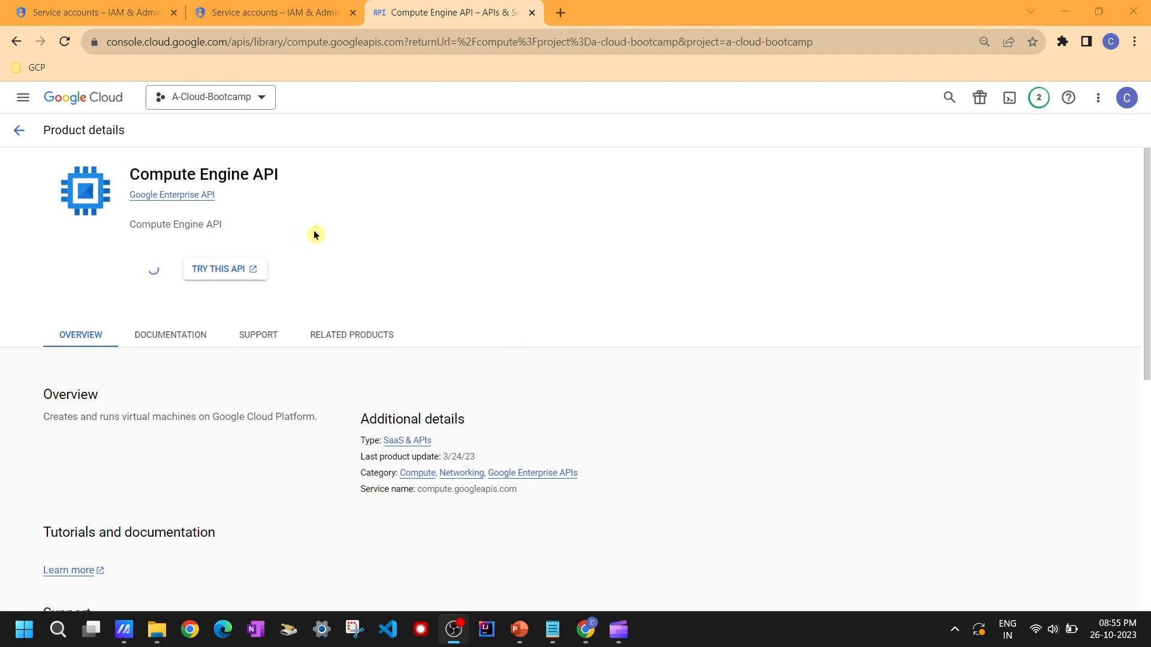
left_click(289, 11)
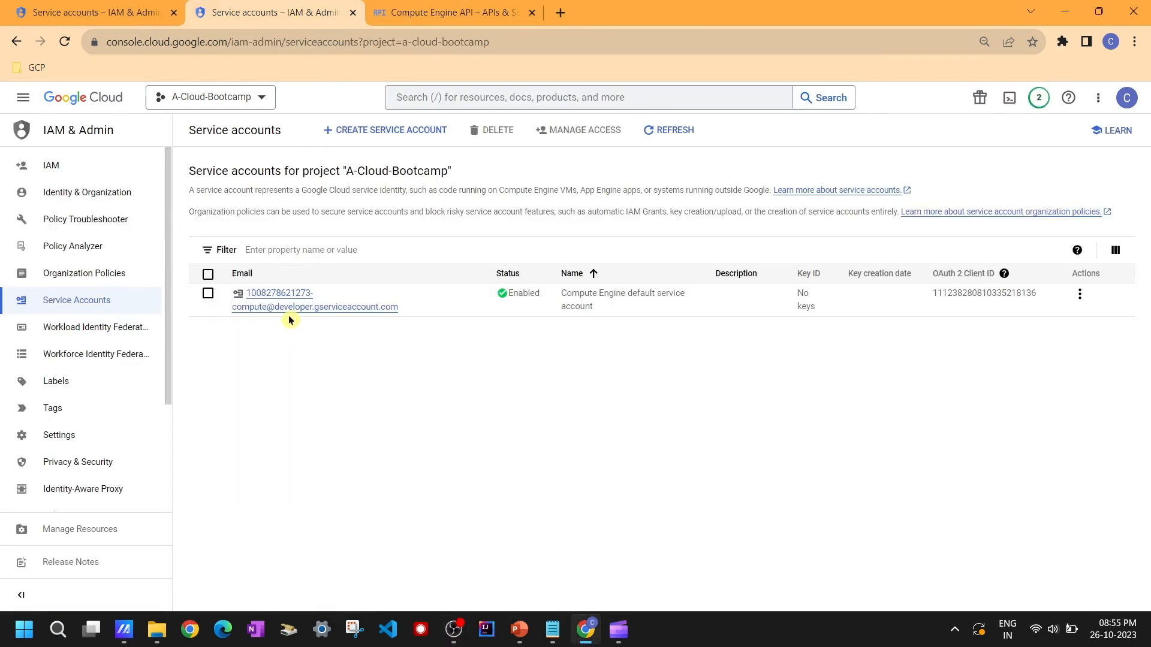
left_click(64, 41)
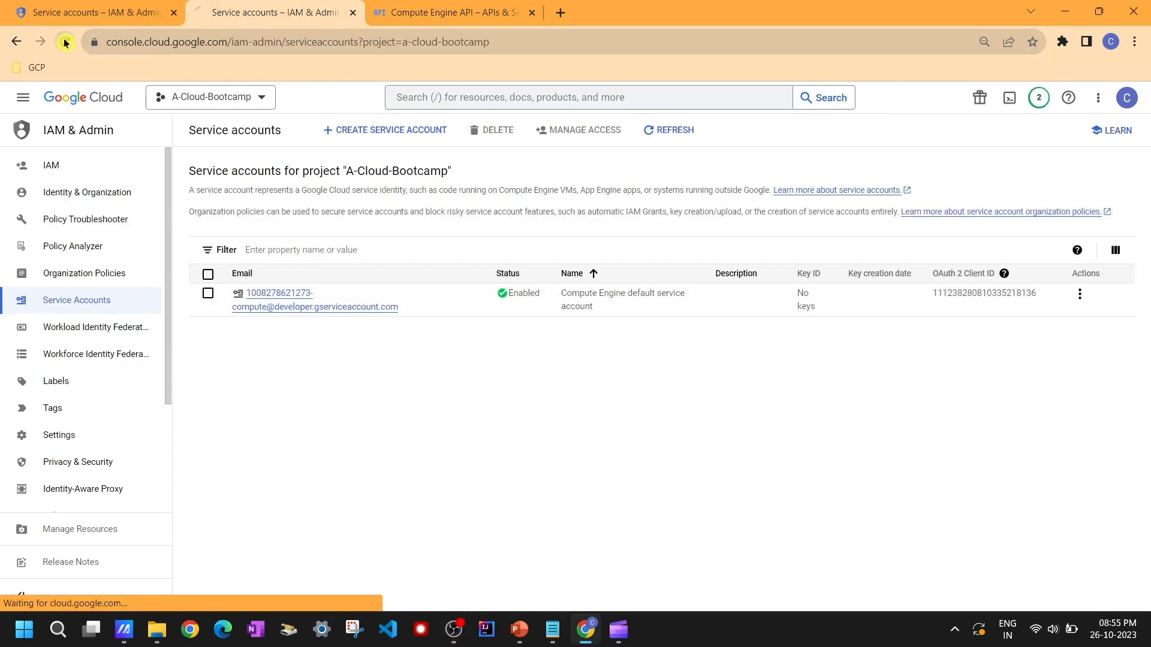
left_click(445, 15)
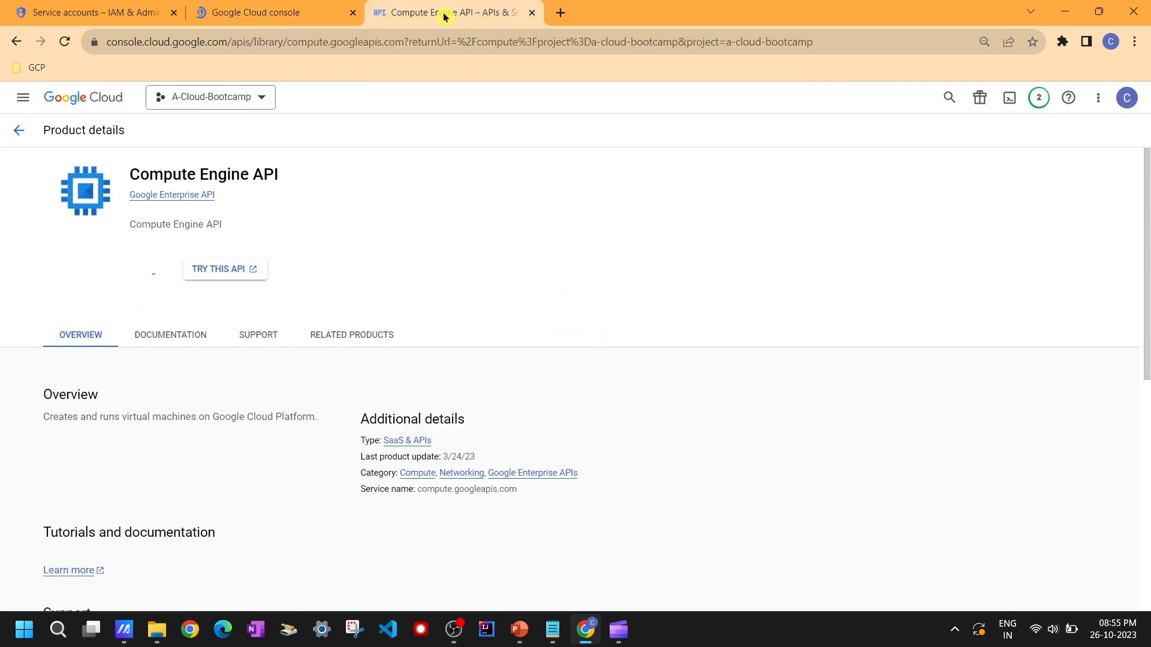
left_click(66, 42)
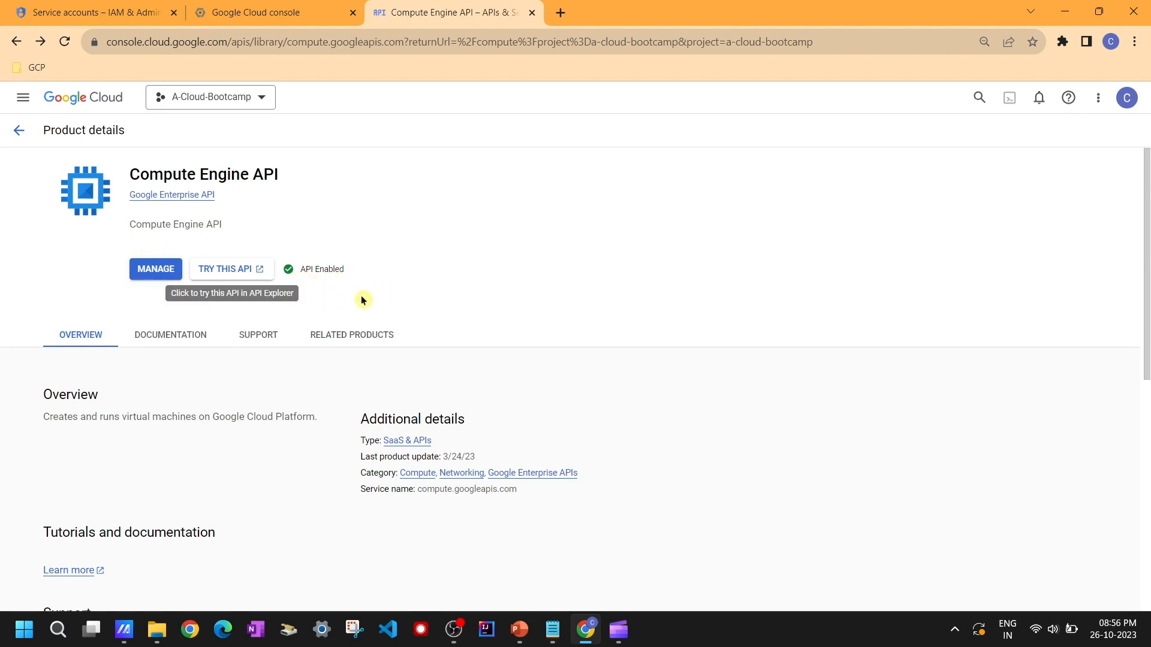
Step: Compare the Service accounts tabs, close the second one and return to the first tab
left_click(280, 12)
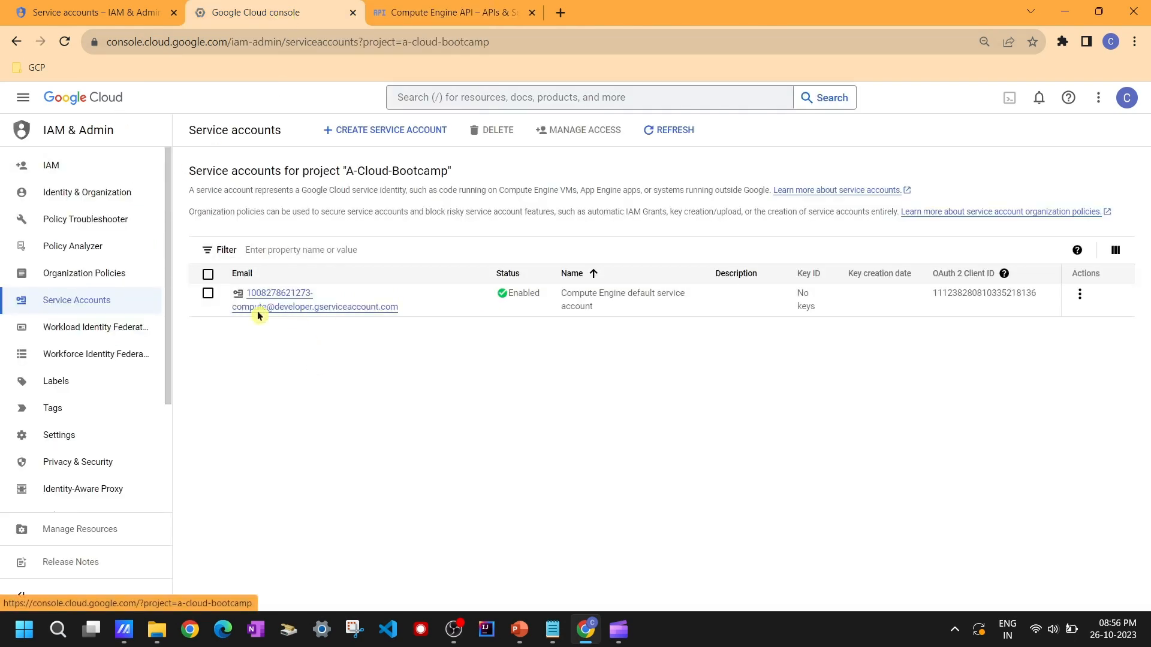
left_click(117, 12)
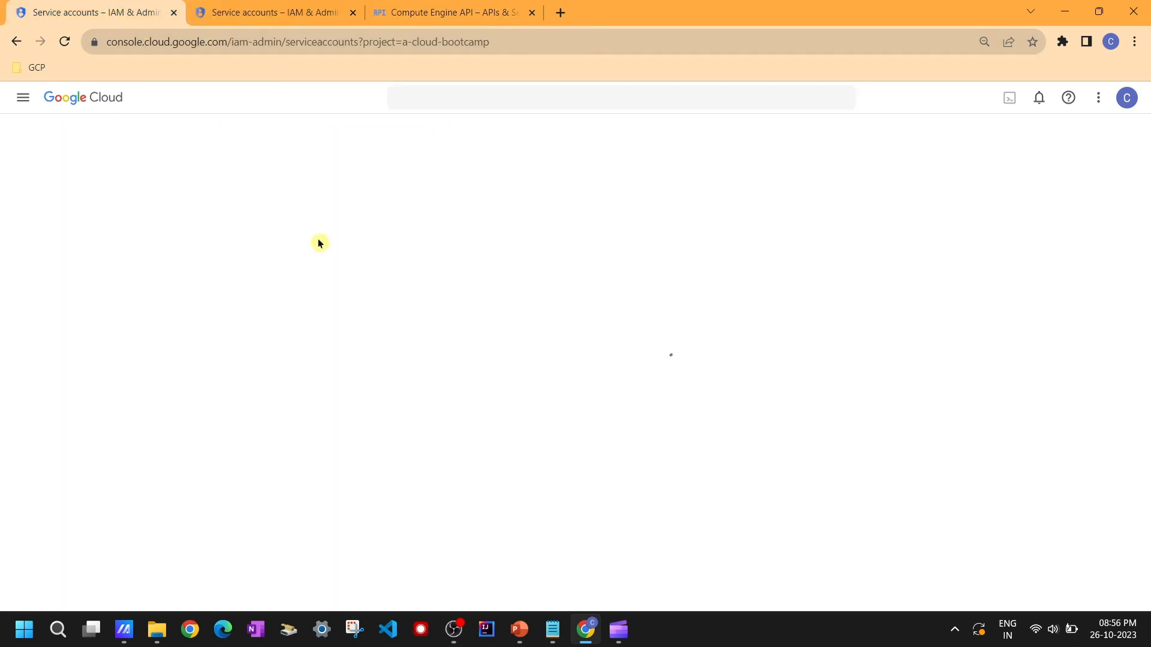
left_click(270, 20)
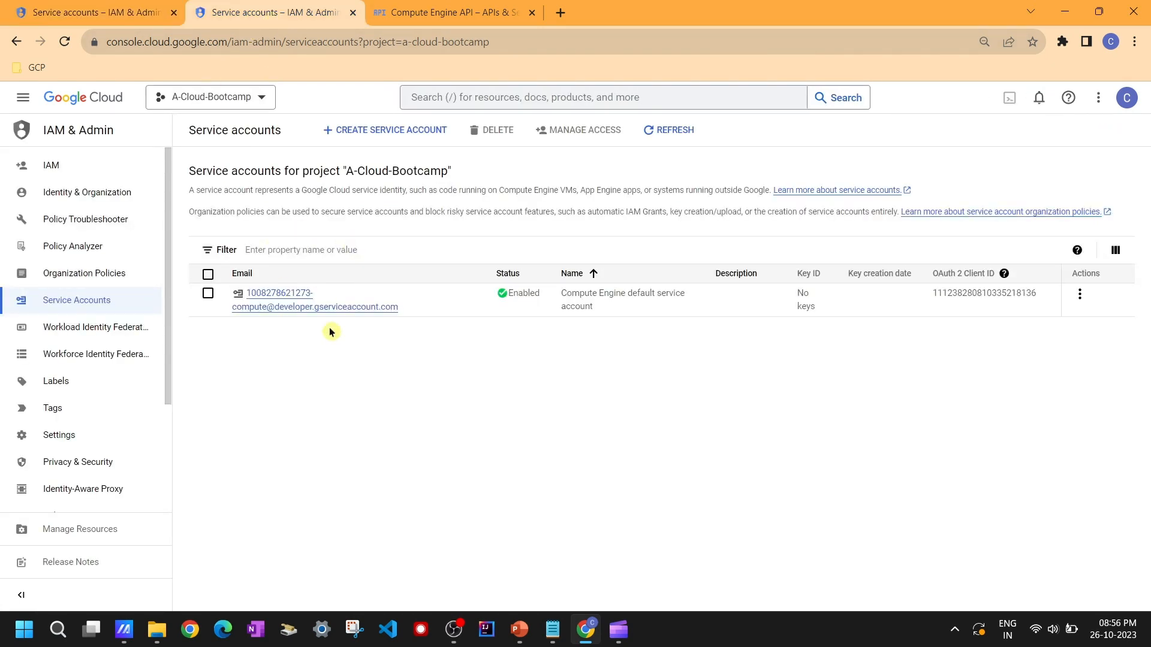
left_click(354, 13)
left_click(99, 10)
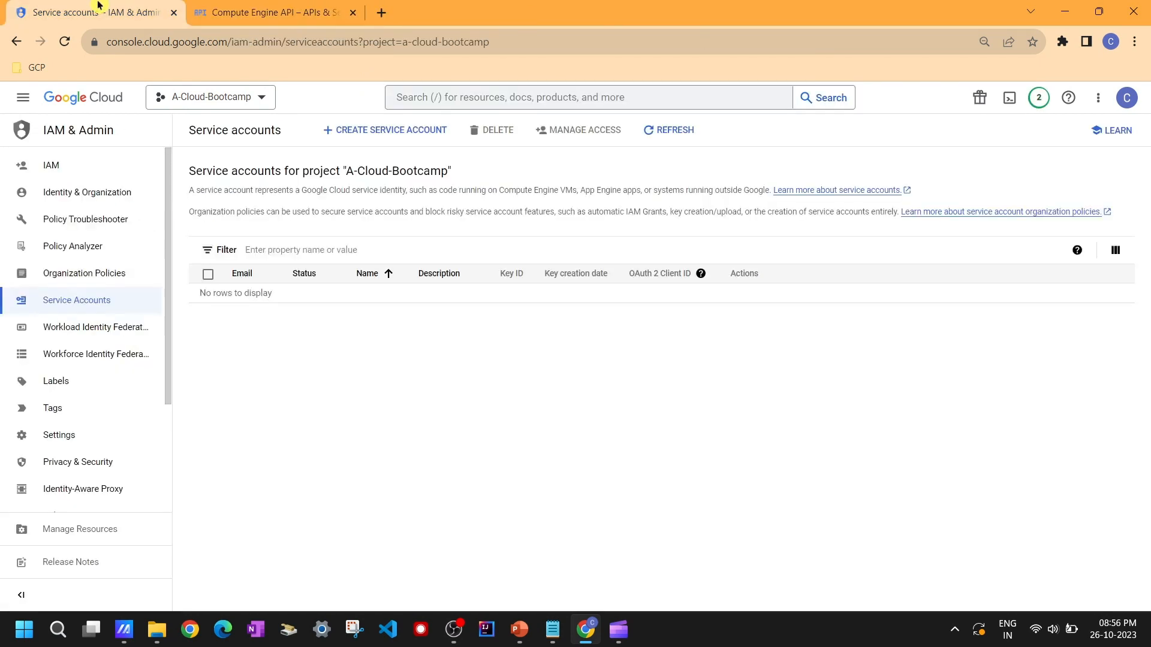
Step: Reload the Service accounts page, then launch Paint from the Windows Start menu
left_click(64, 41)
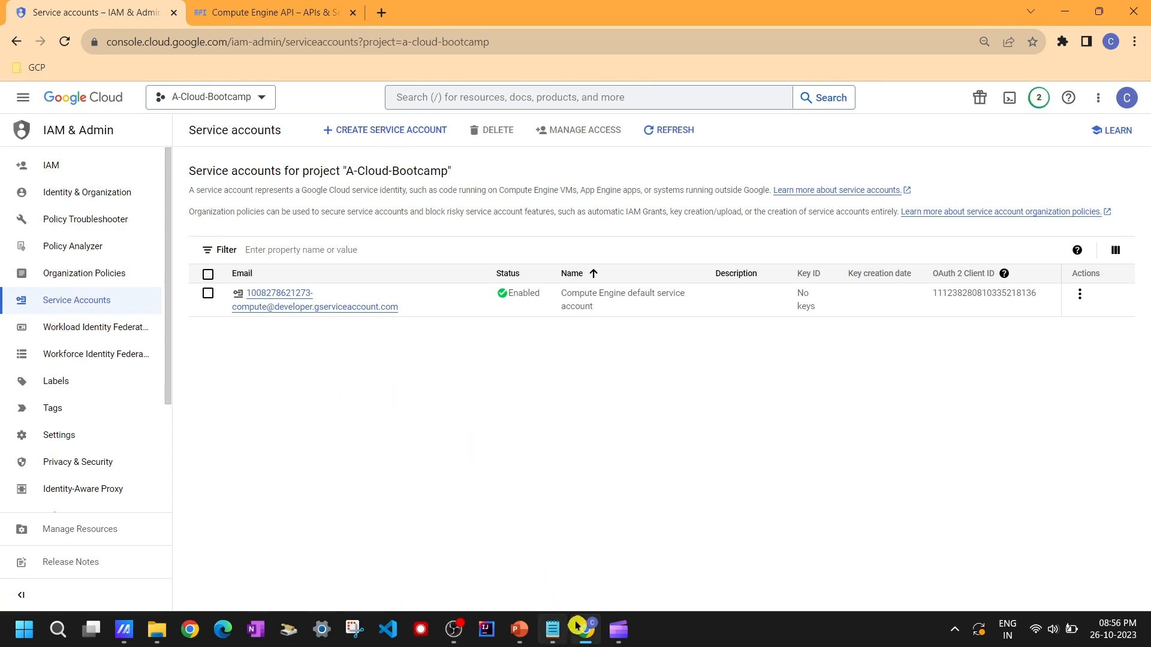
left_click(23, 641)
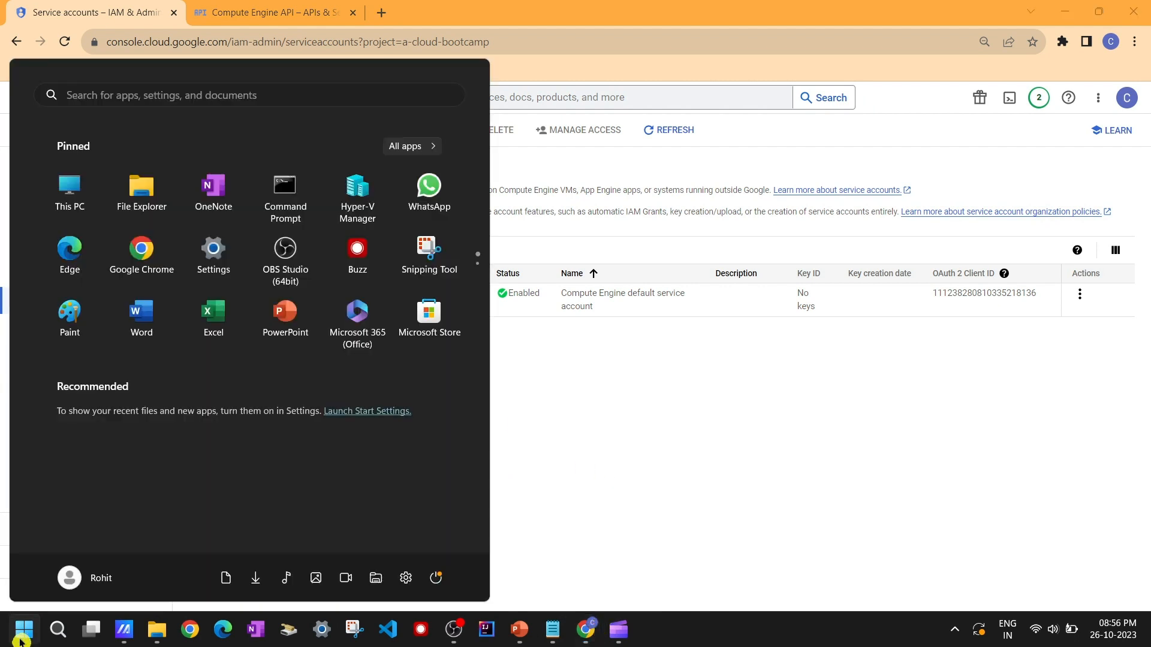
type("paint")
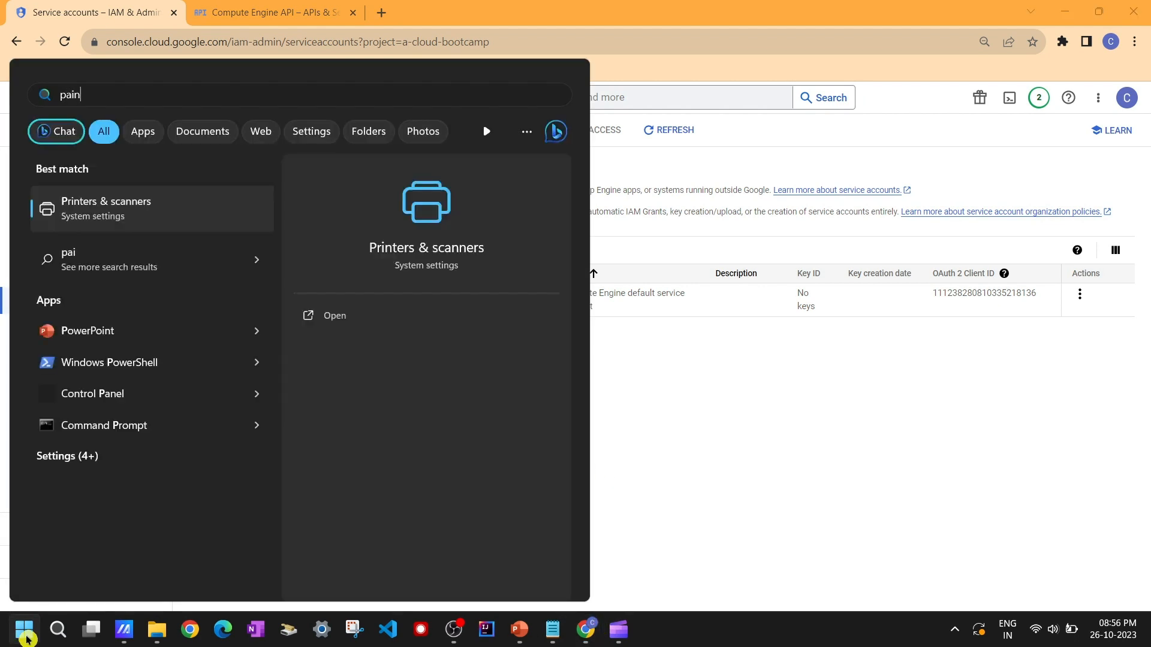
left_click(26, 639)
mouse_move(106, 639)
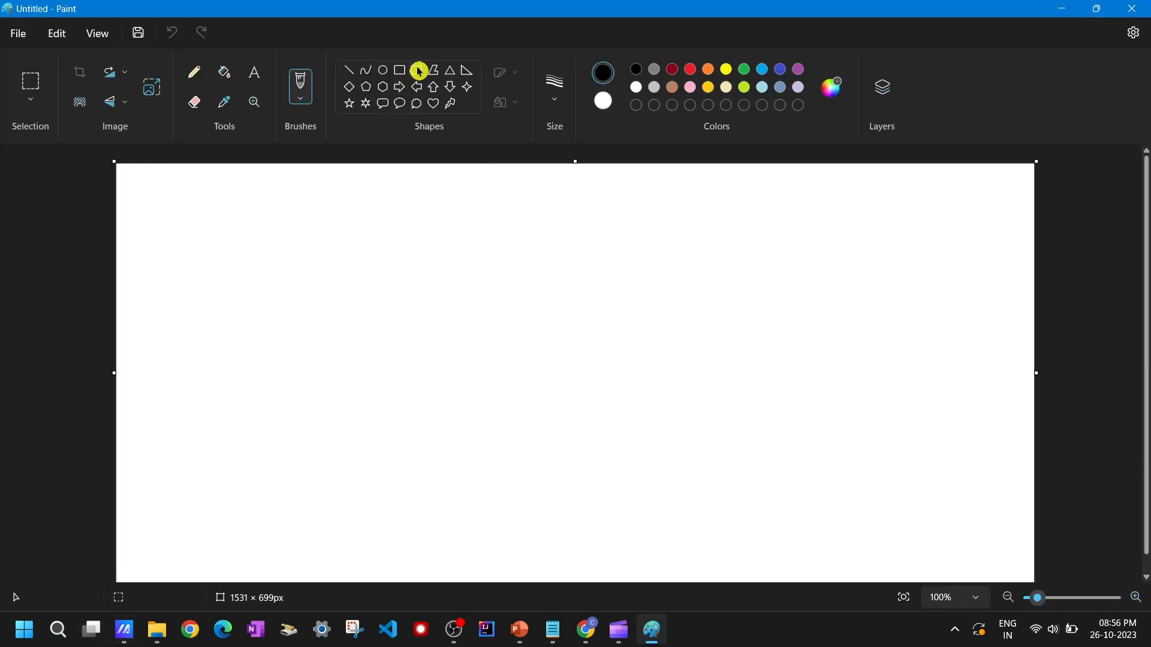
Step: Draw a rounded rectangle about 265 × 175 px near the middle of the canvas
left_click(419, 71)
left_click_drag(344, 269, 505, 376)
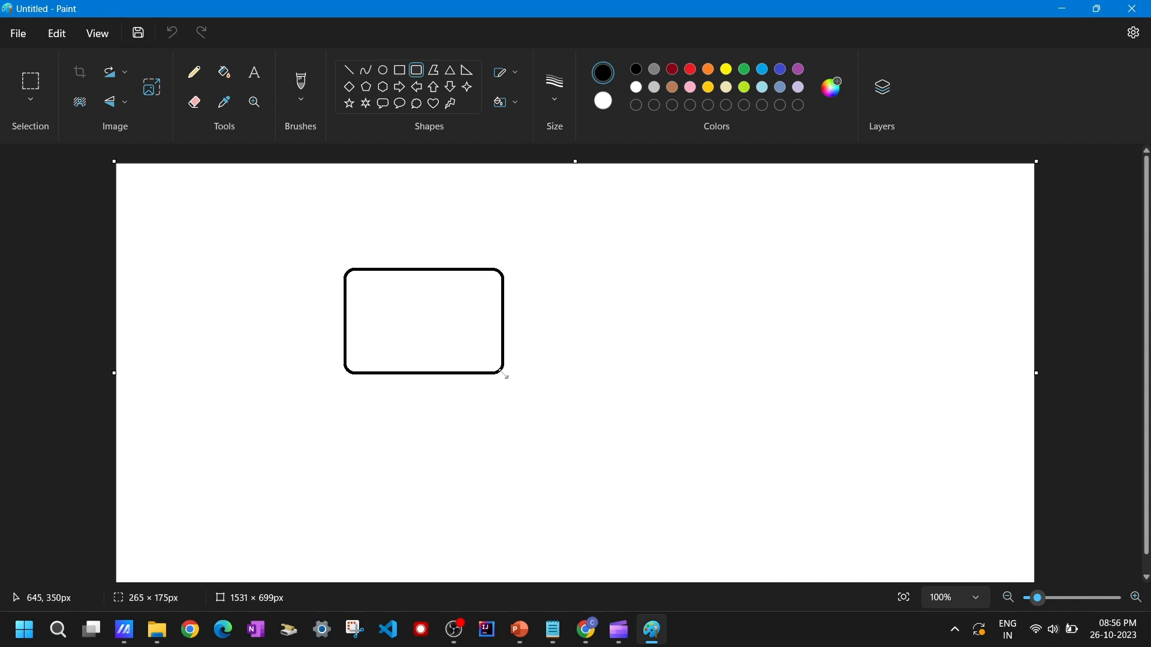
Step: Add the text VM inside the rounded rectangle
left_click(254, 72)
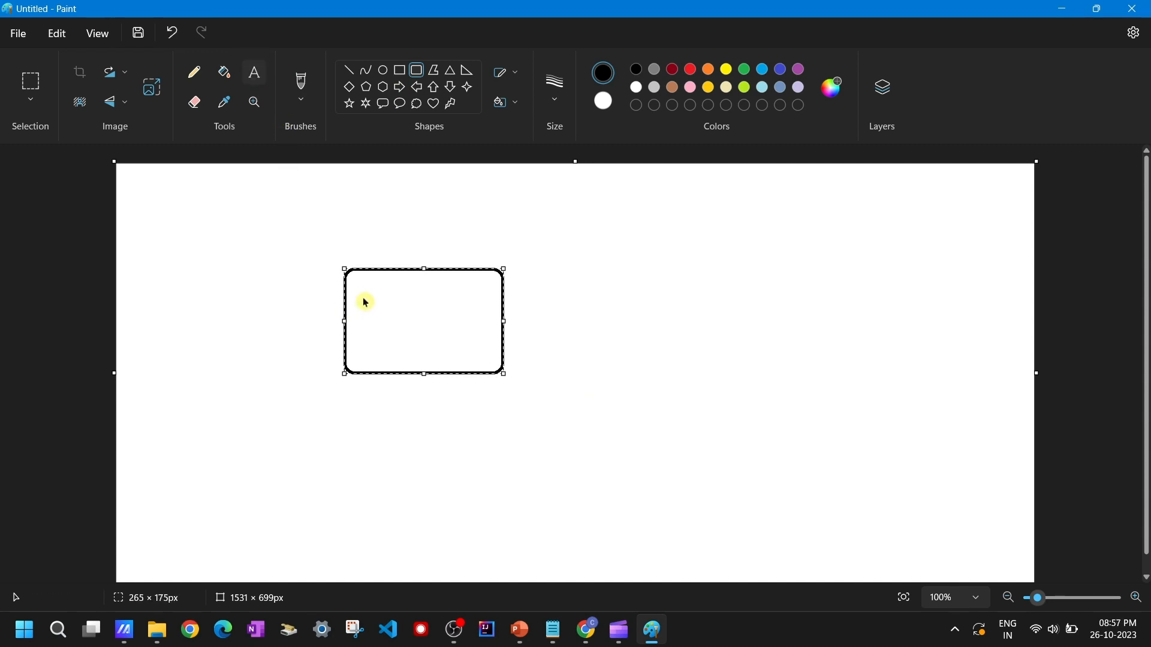
left_click_drag(362, 297, 457, 317)
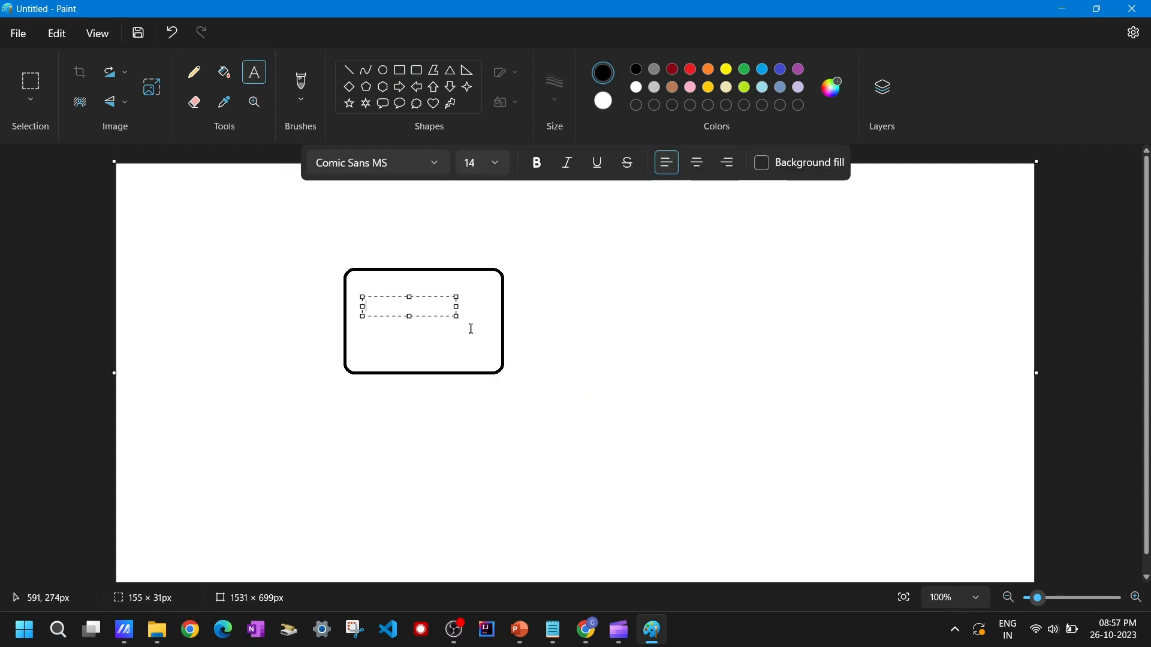
type("Vir")
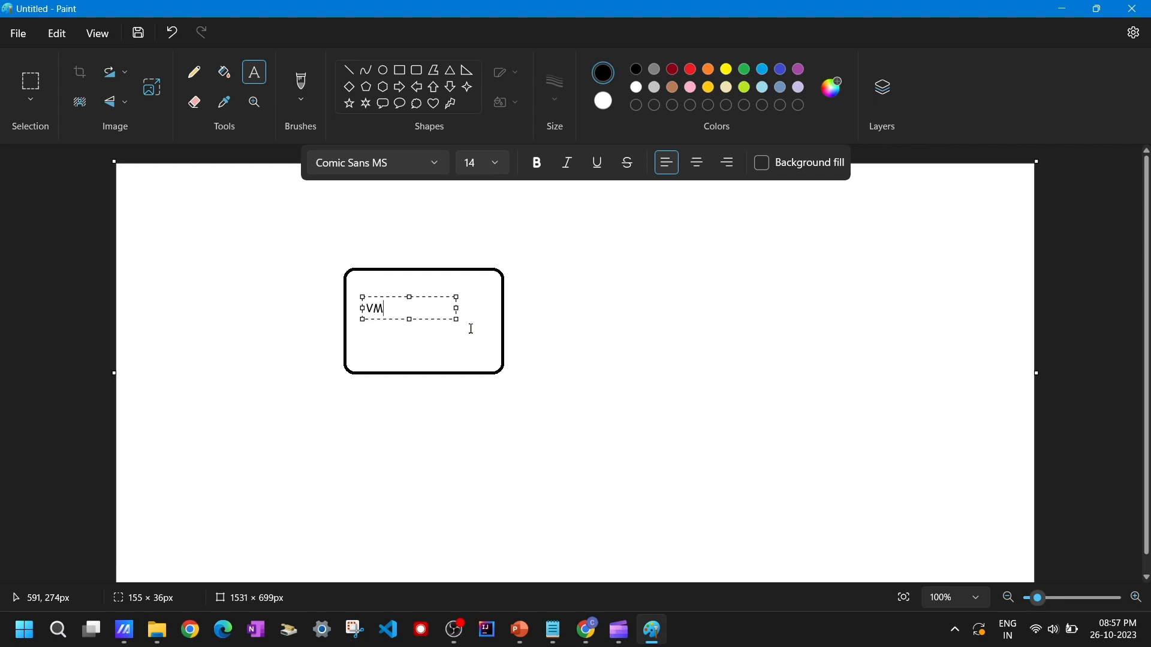
left_click(533, 393)
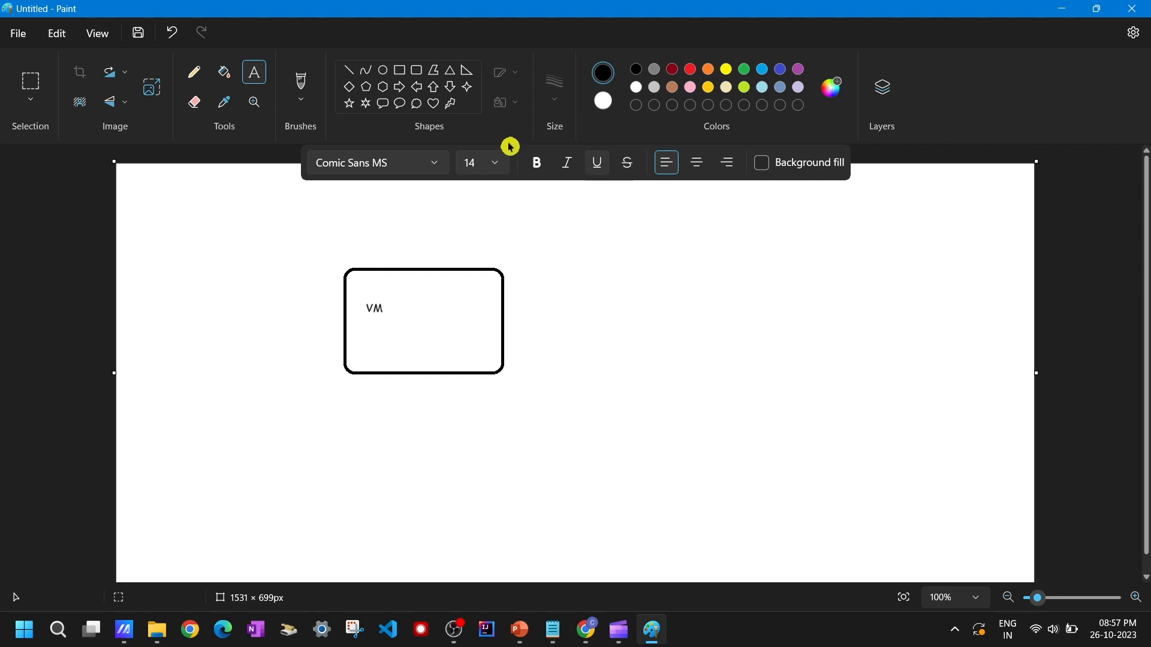
Step: Draw two more rounded rectangles to the right, one above the other, each about 360 × 170 px
left_click(422, 71)
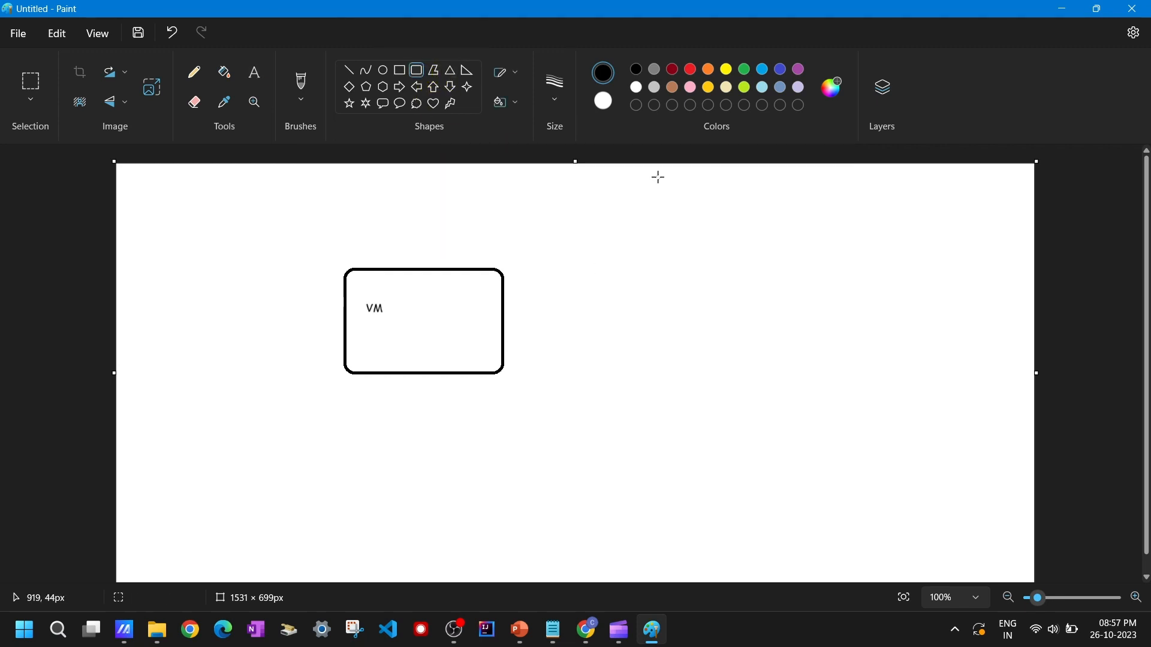
left_click_drag(658, 178, 874, 278)
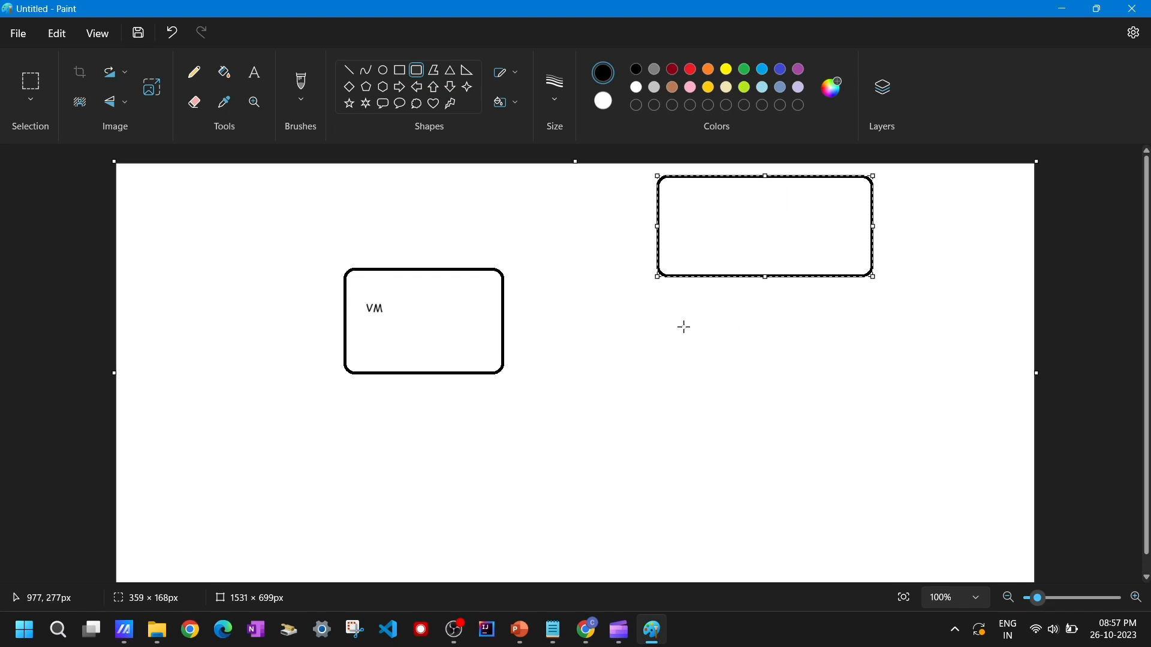
left_click_drag(661, 319, 878, 405)
left_click(551, 428)
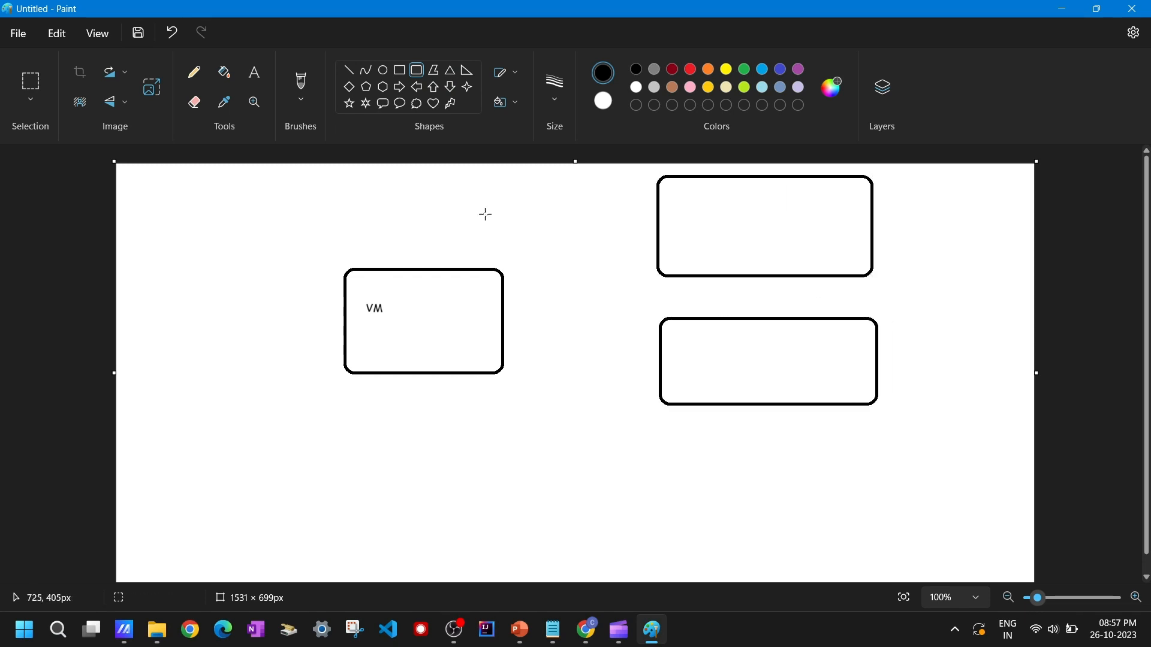
Step: Draw two lines connecting the VM box to the upper and lower right boxes
left_click(349, 73)
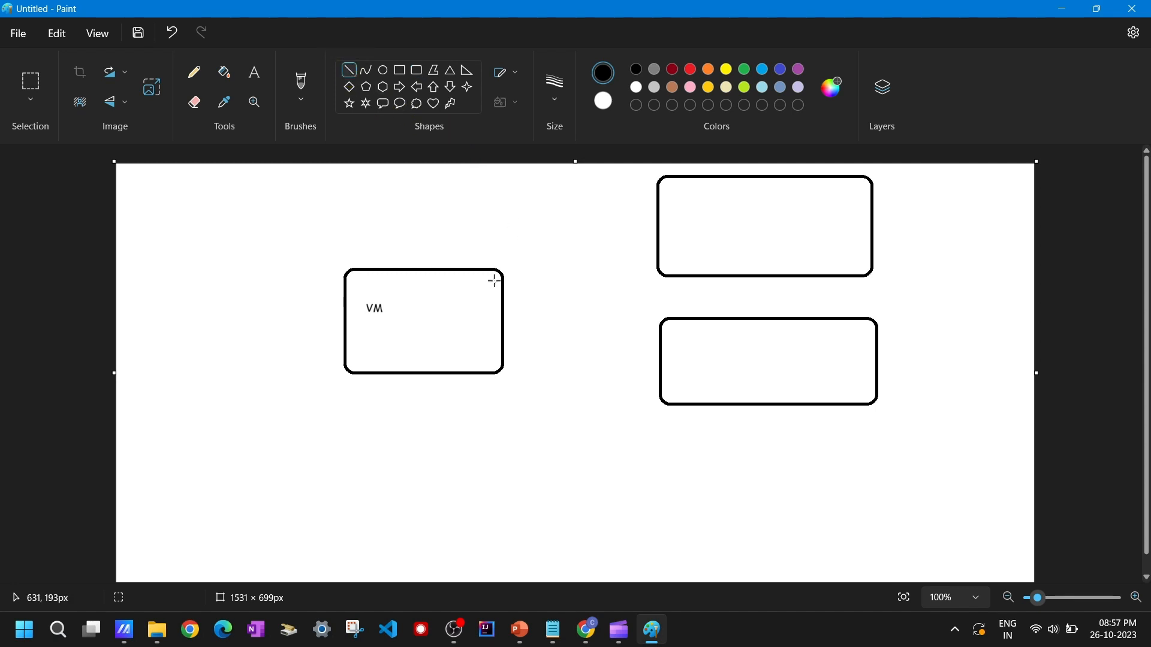
left_click_drag(503, 279, 665, 229)
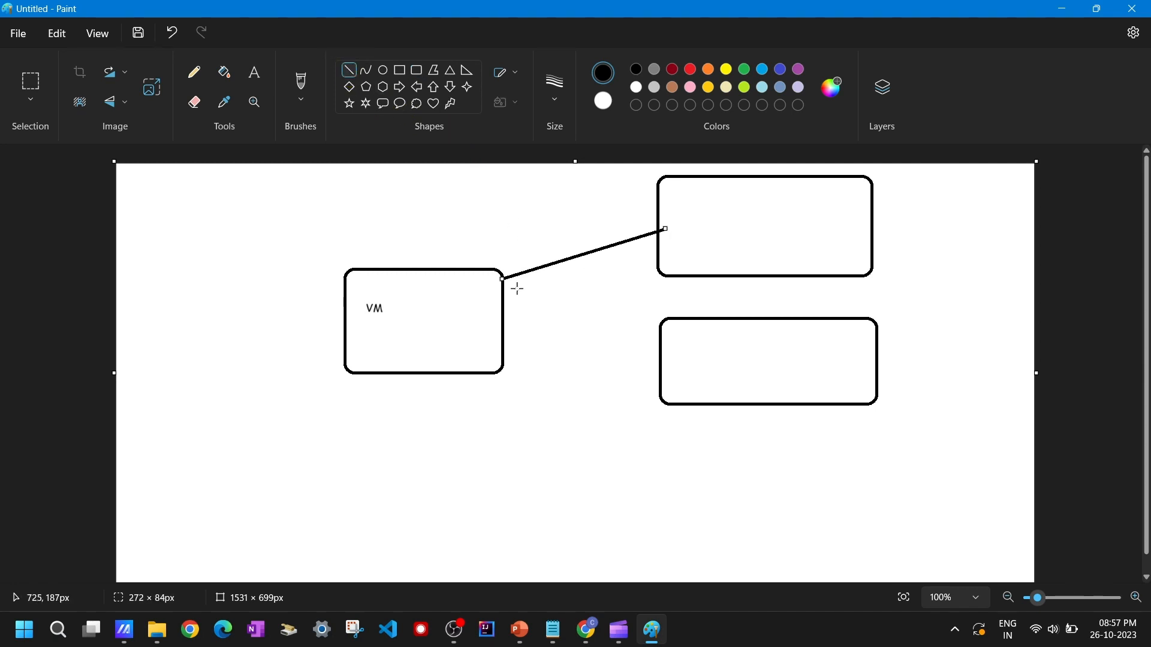
left_click_drag(503, 307, 663, 349)
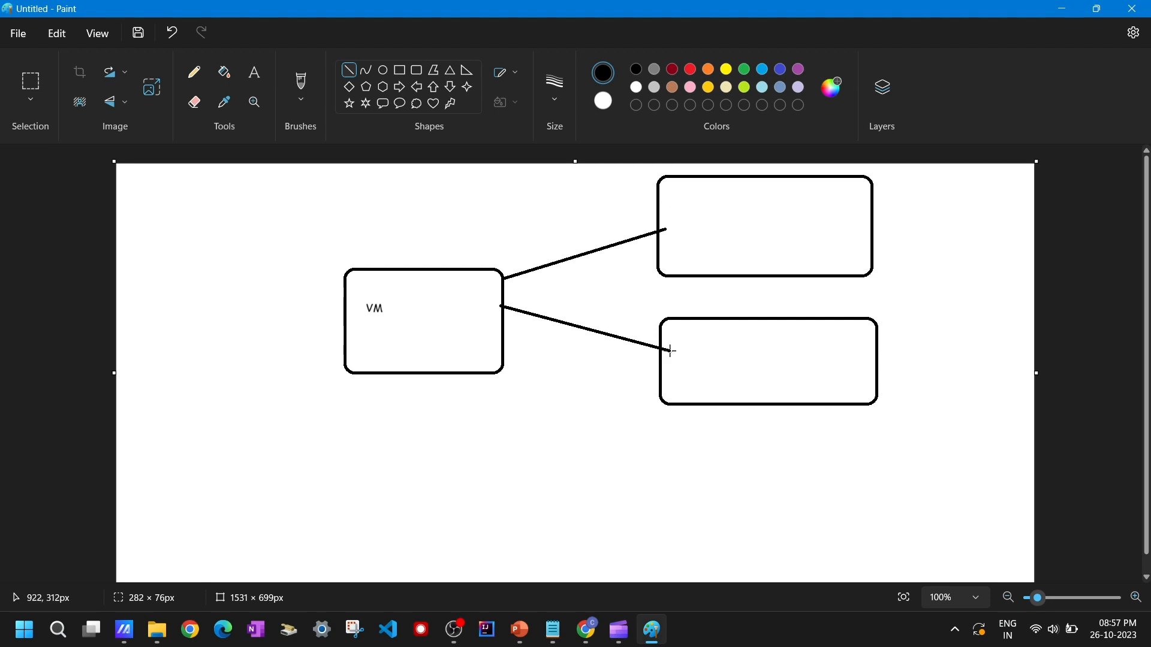
Step: Label the upper right box GCS and start labelling the lower right box with Clou
left_click(254, 73)
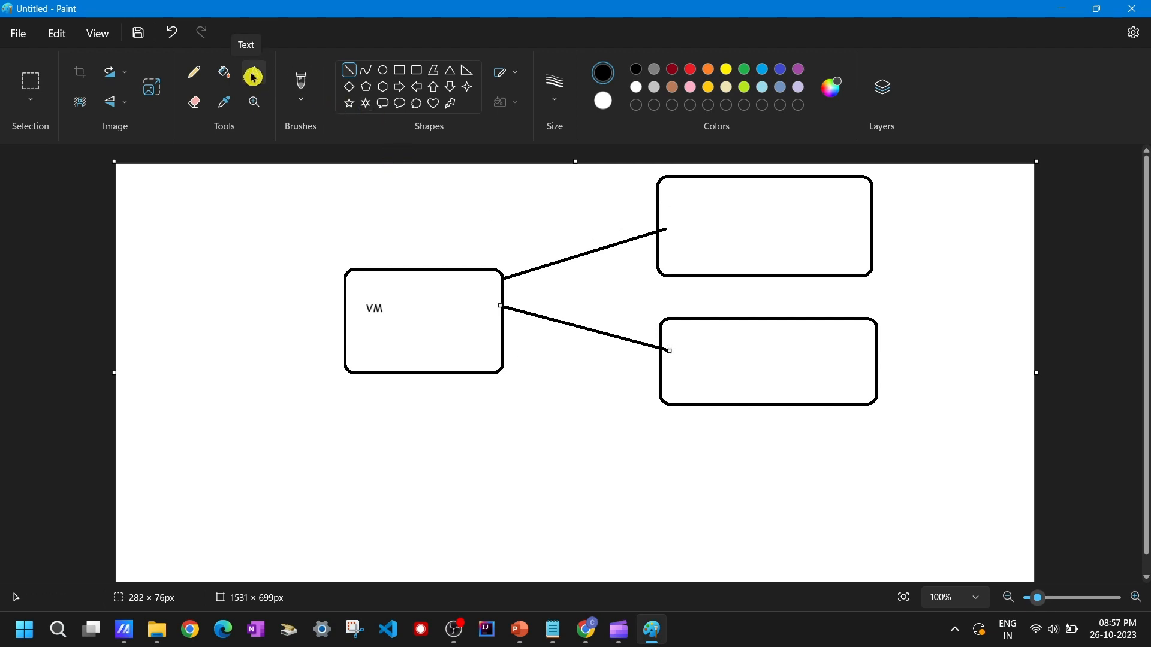
left_click(691, 210)
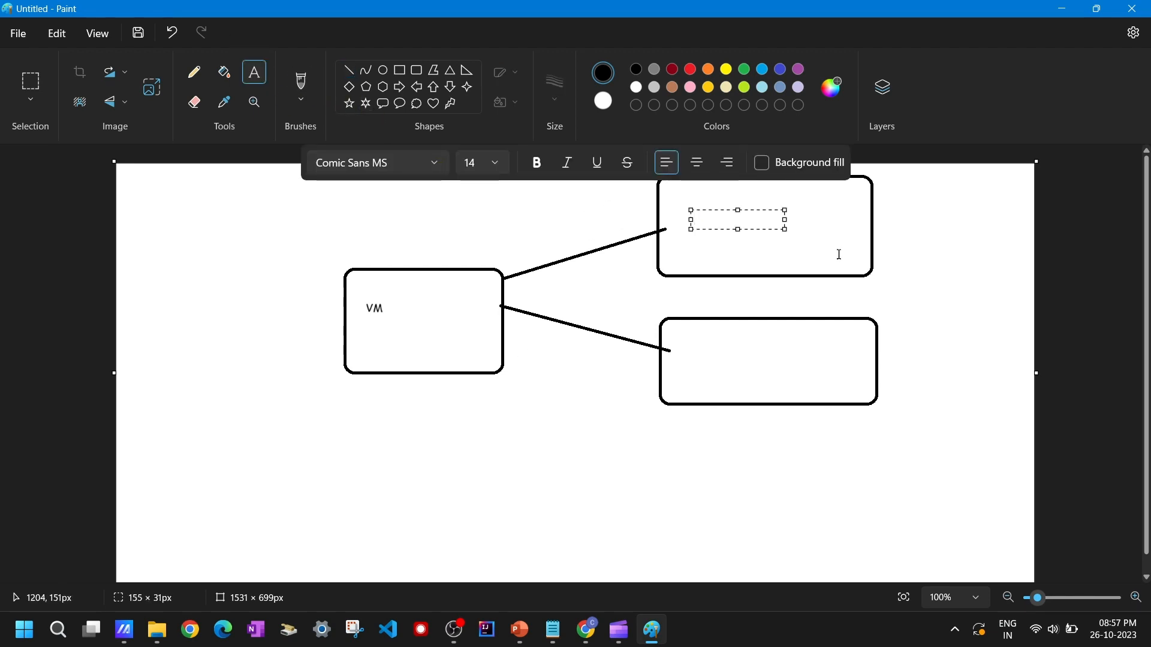
type("GCS")
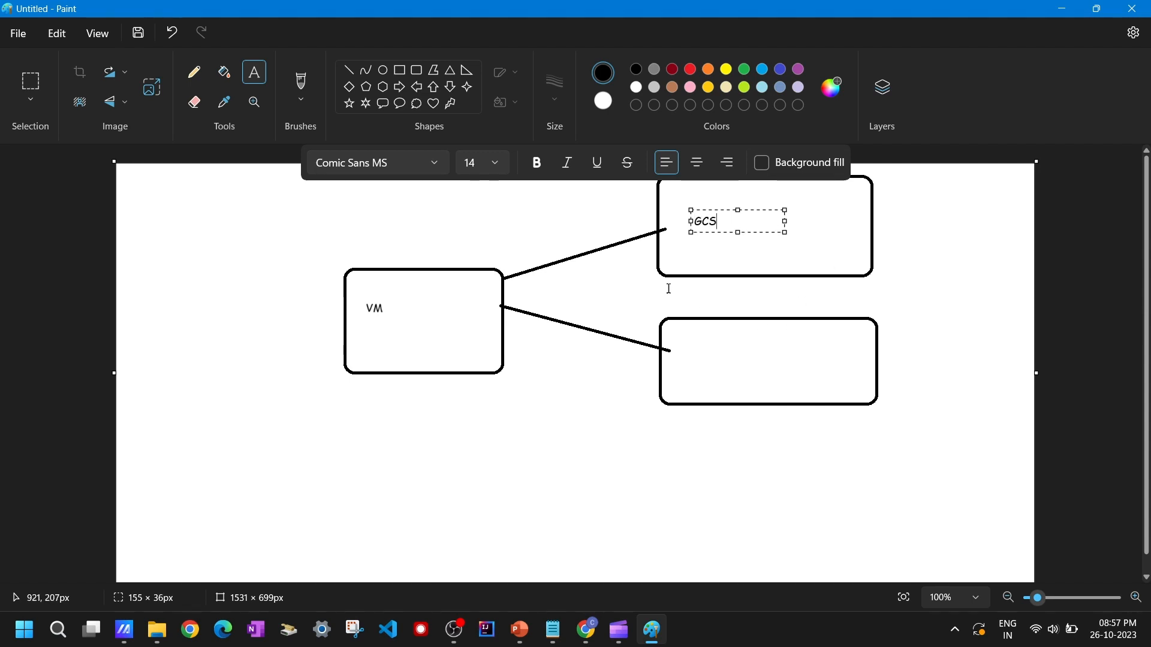
left_click(728, 247)
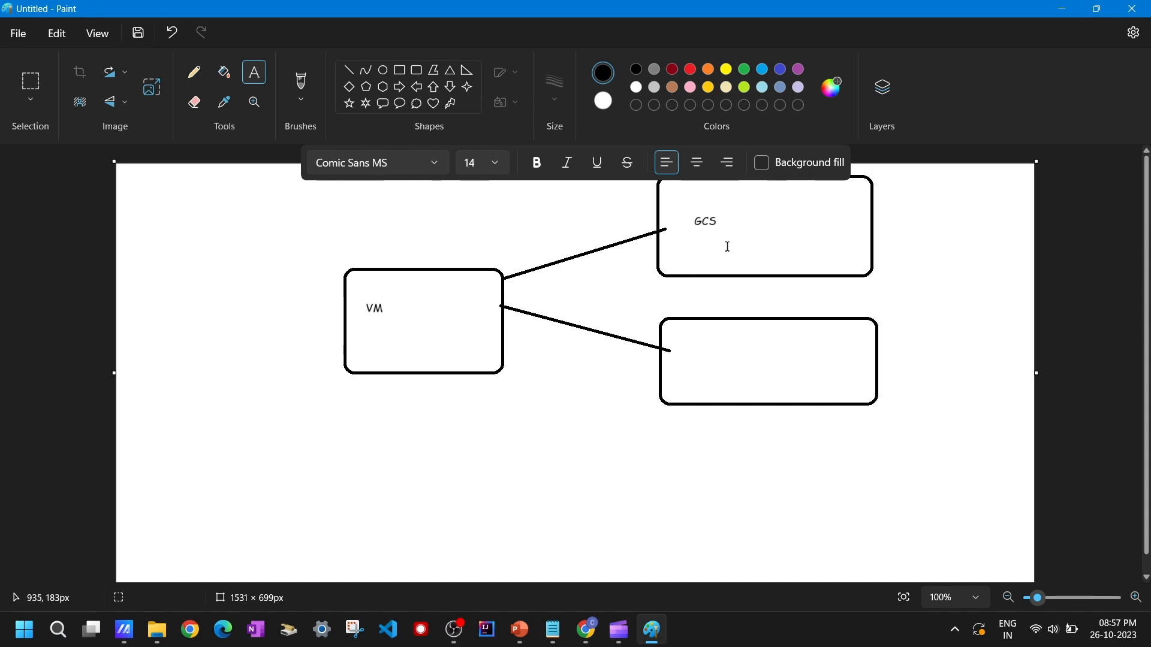
left_click(745, 368)
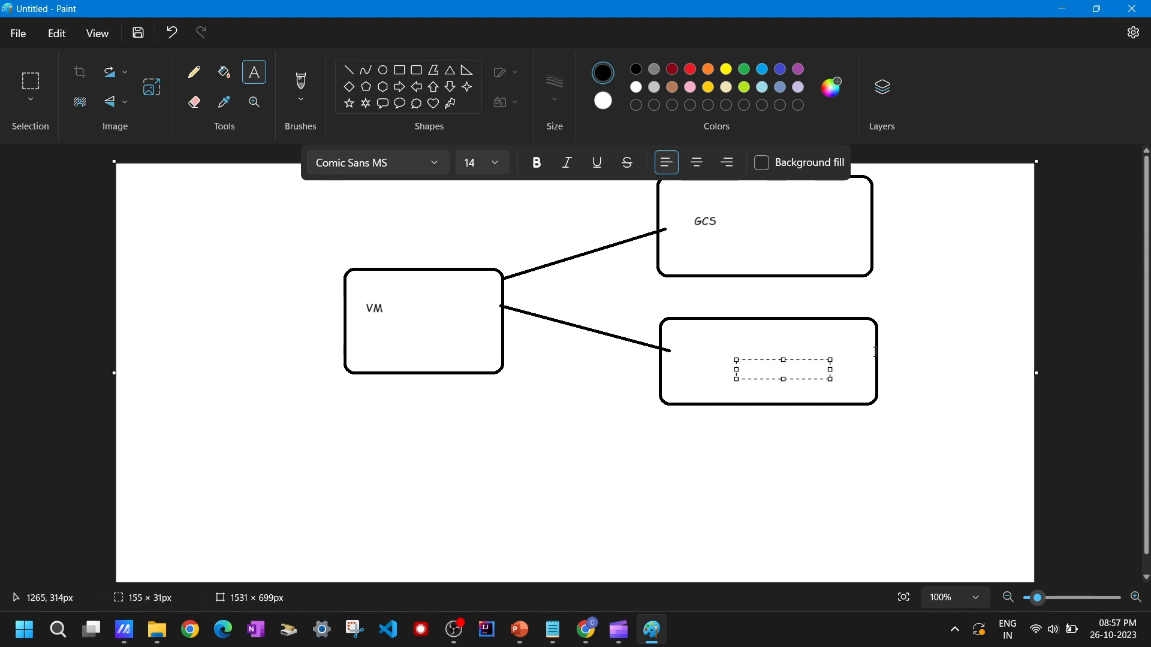
type("Clou")
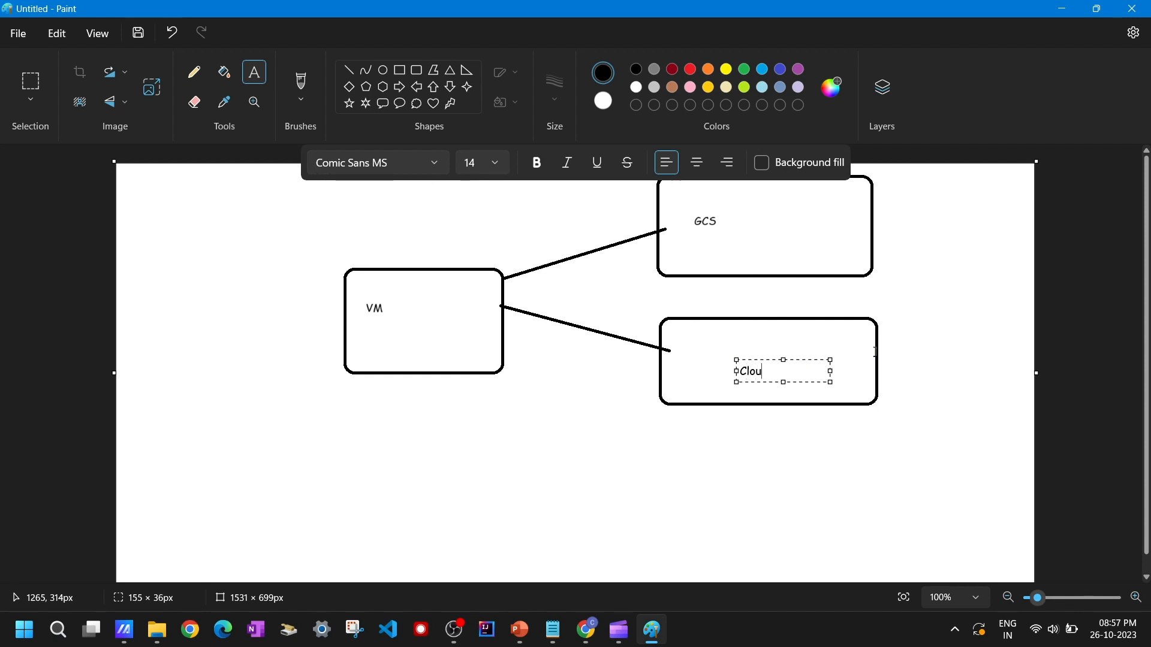
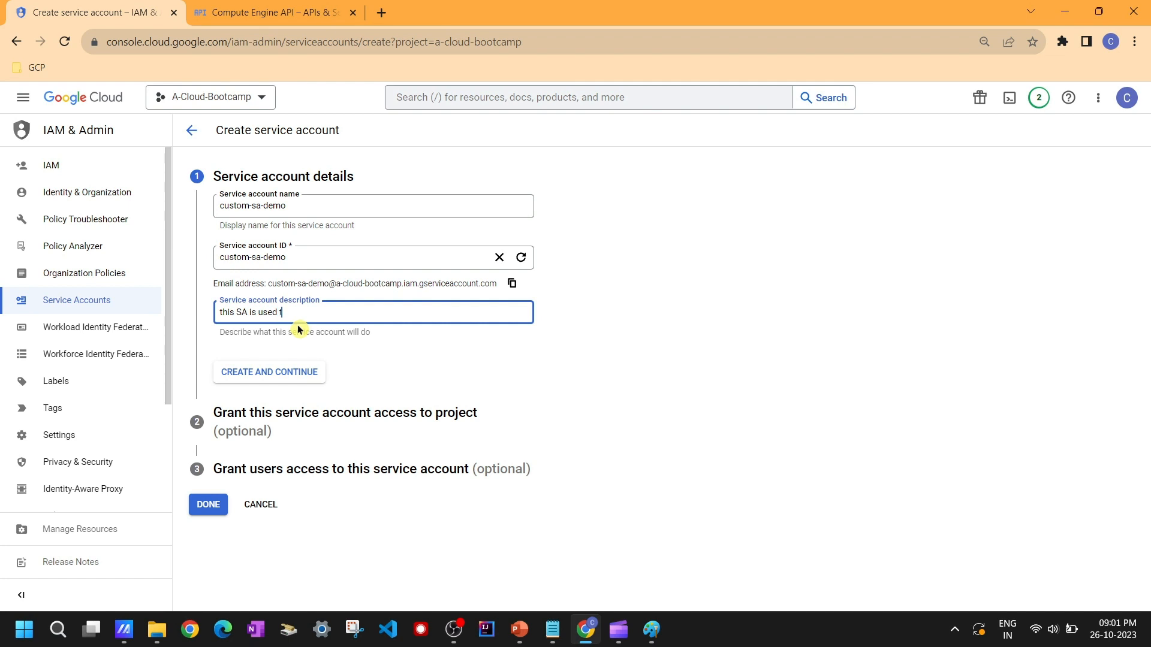
Step: Finish the service account description as "this SA is used to view the buckets and create objects inside the bucket" and create the account without granting access
type("o")
key("BackSpace")
type("view the  buckets and cre")
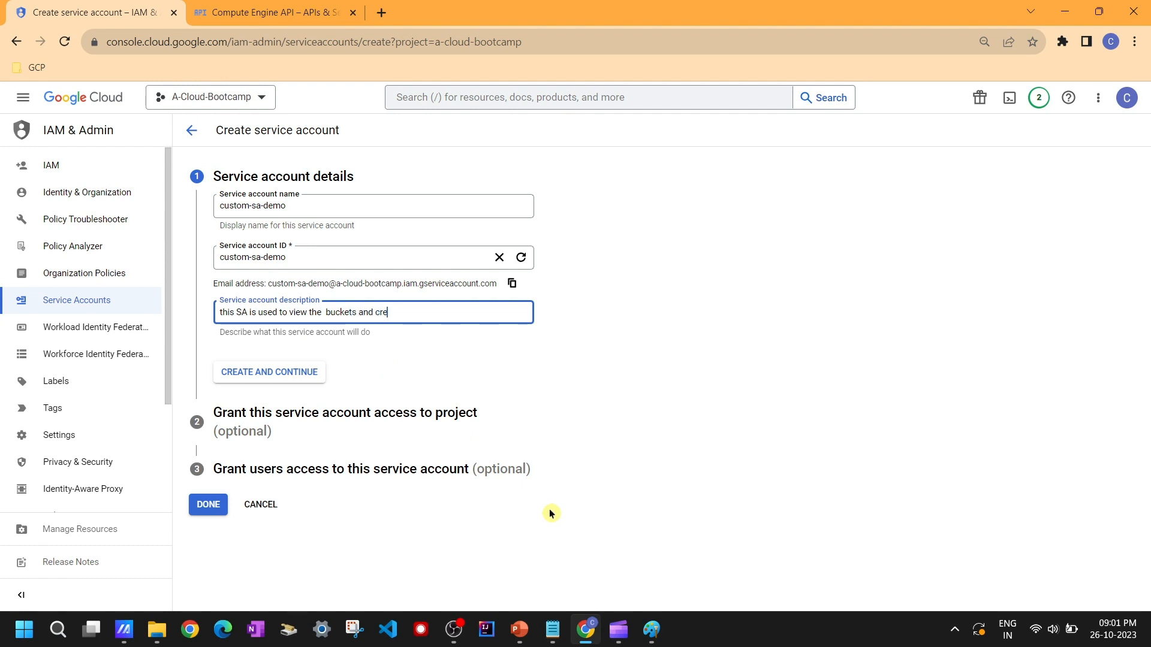
type("ate c")
type("bjects inside the bu")
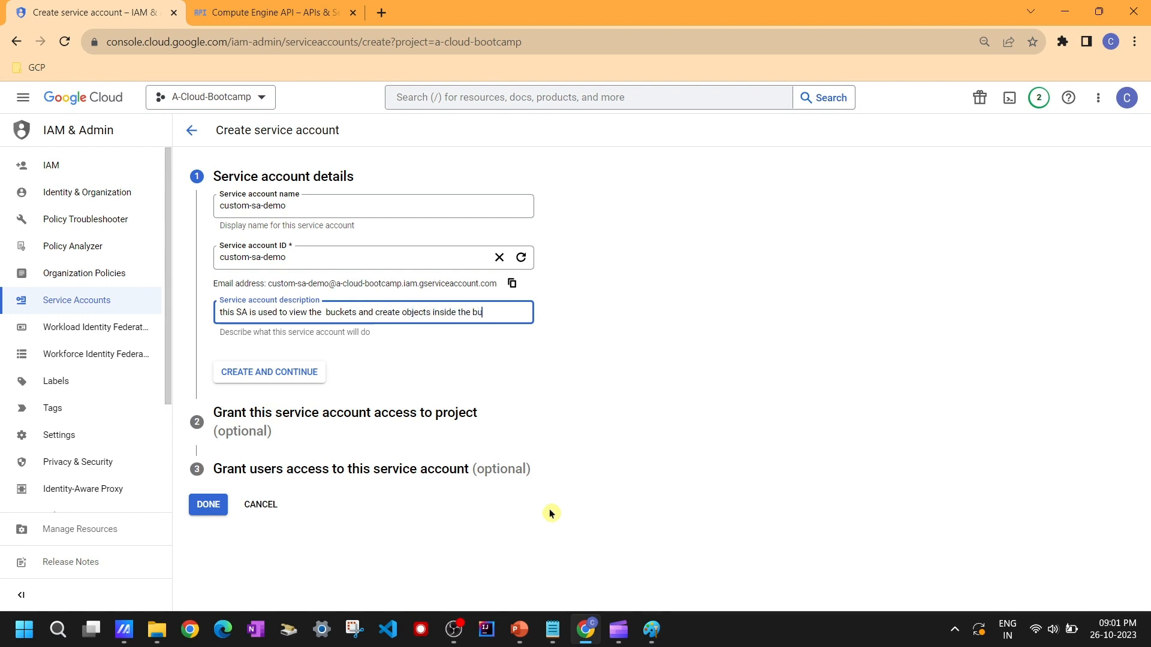
type("cket")
left_click(288, 372)
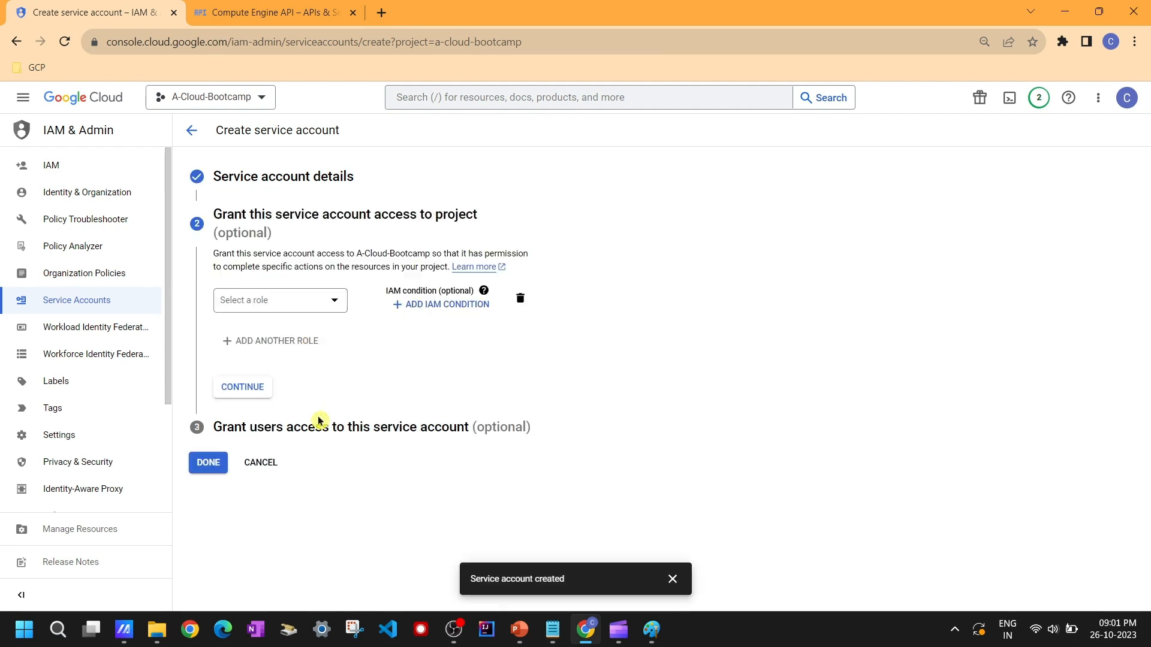
left_click(206, 468)
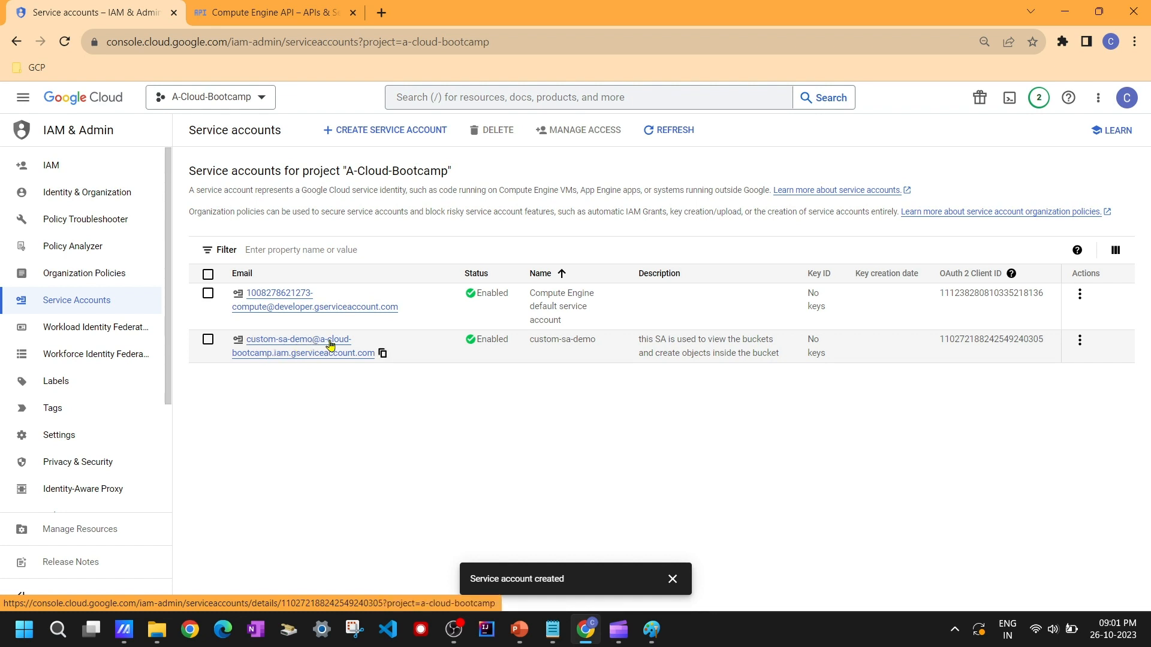
Step: Copy the custom-sa-demo service account's email address from the service accounts list
left_click(389, 357)
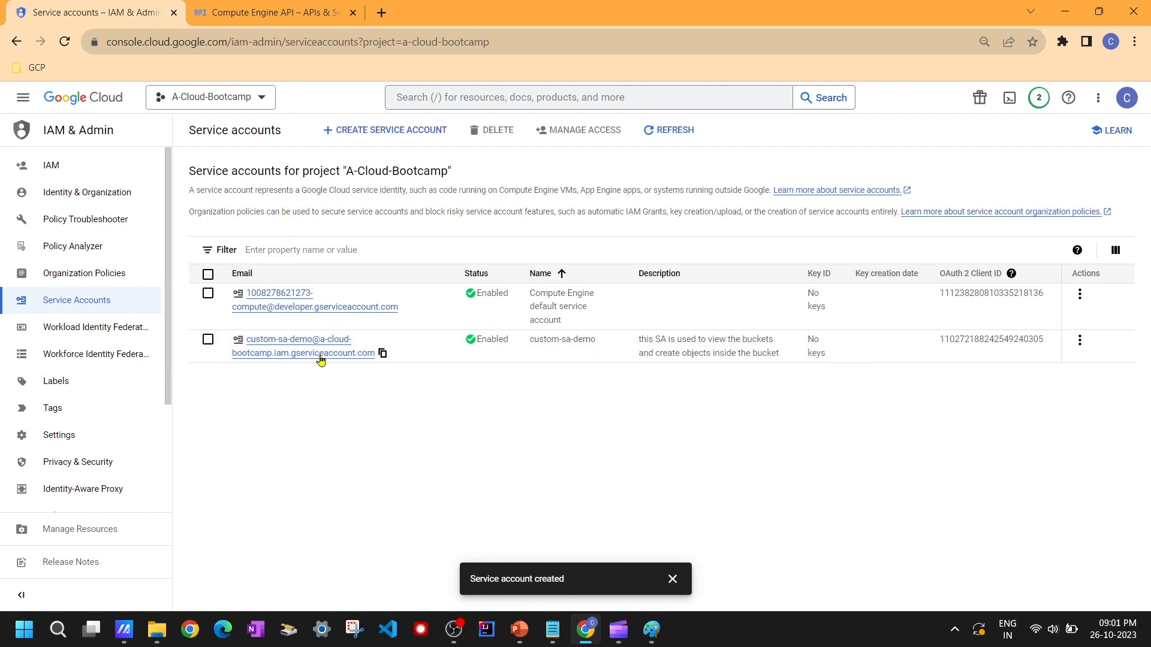
left_click(226, 97)
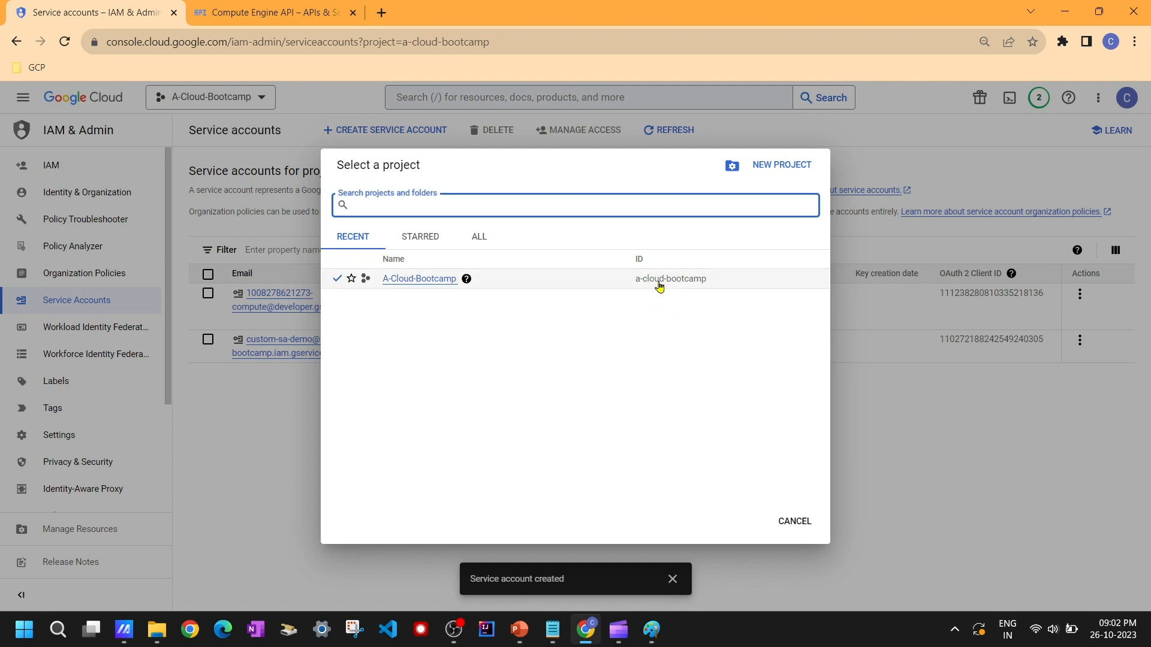
double_click(659, 280)
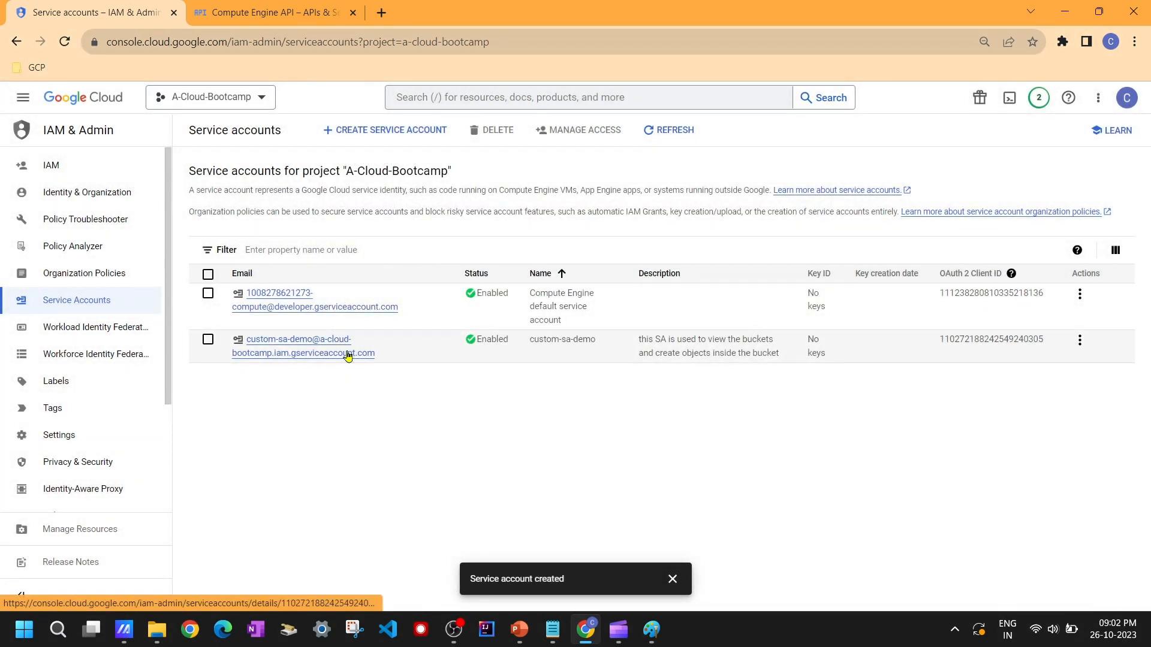
left_click(383, 353)
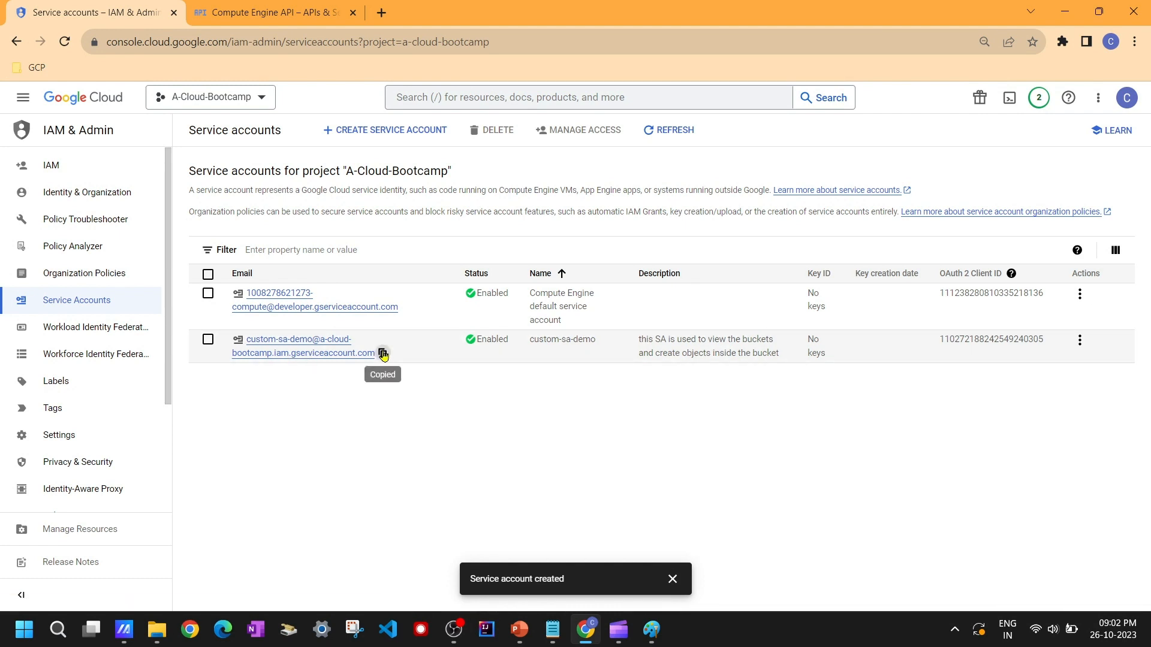
Step: Open Grant access on the project's IAM page and add the copied custom-sa-demo service account as a new principal
left_click(70, 167)
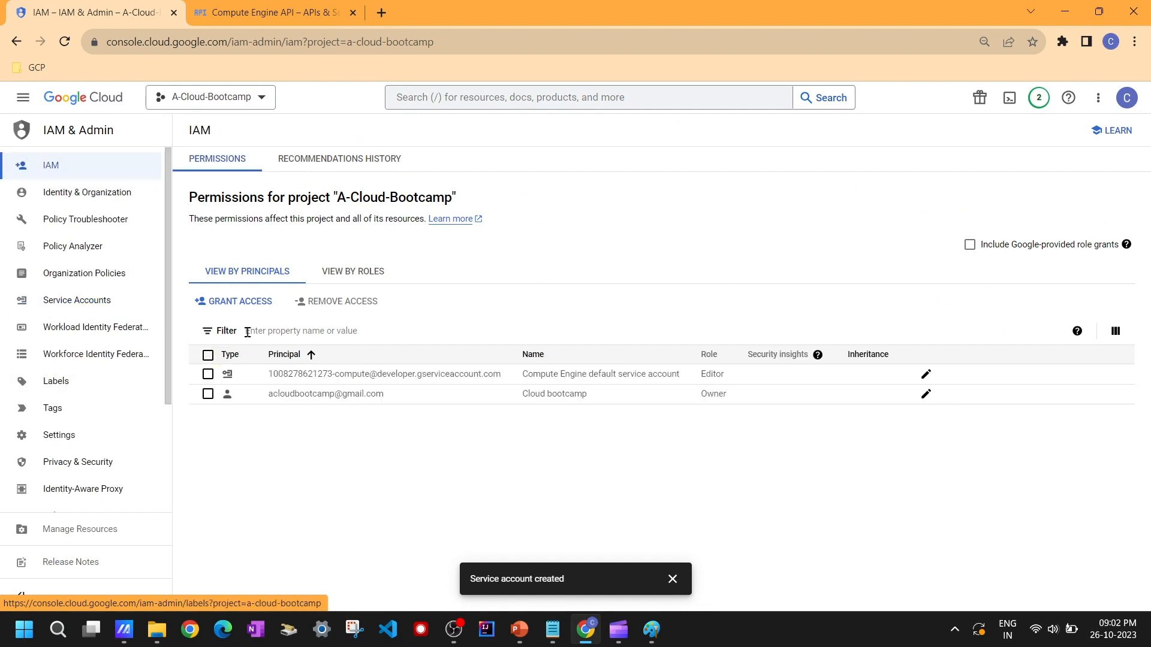
left_click(238, 303)
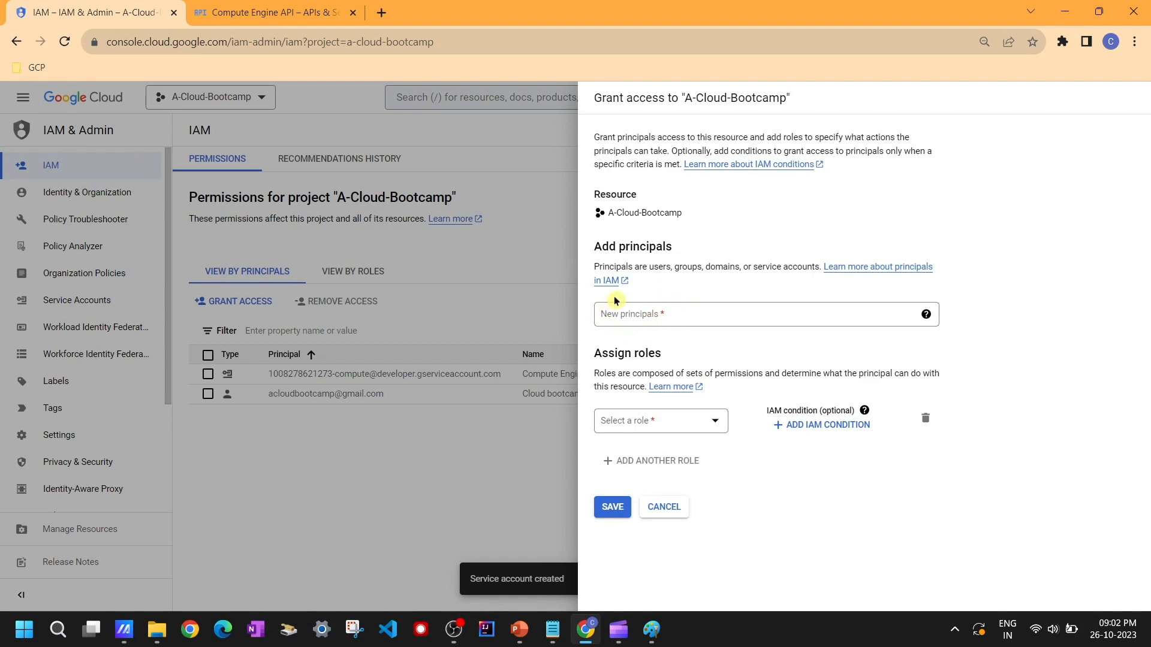
triple_click(642, 268)
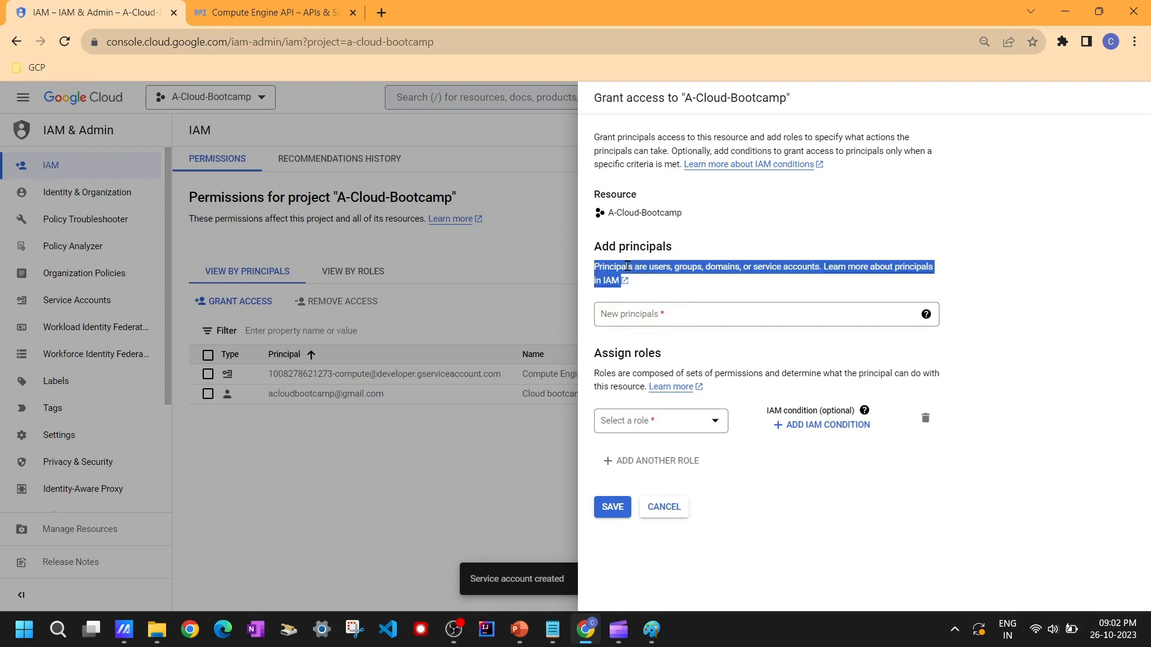
left_click(655, 266)
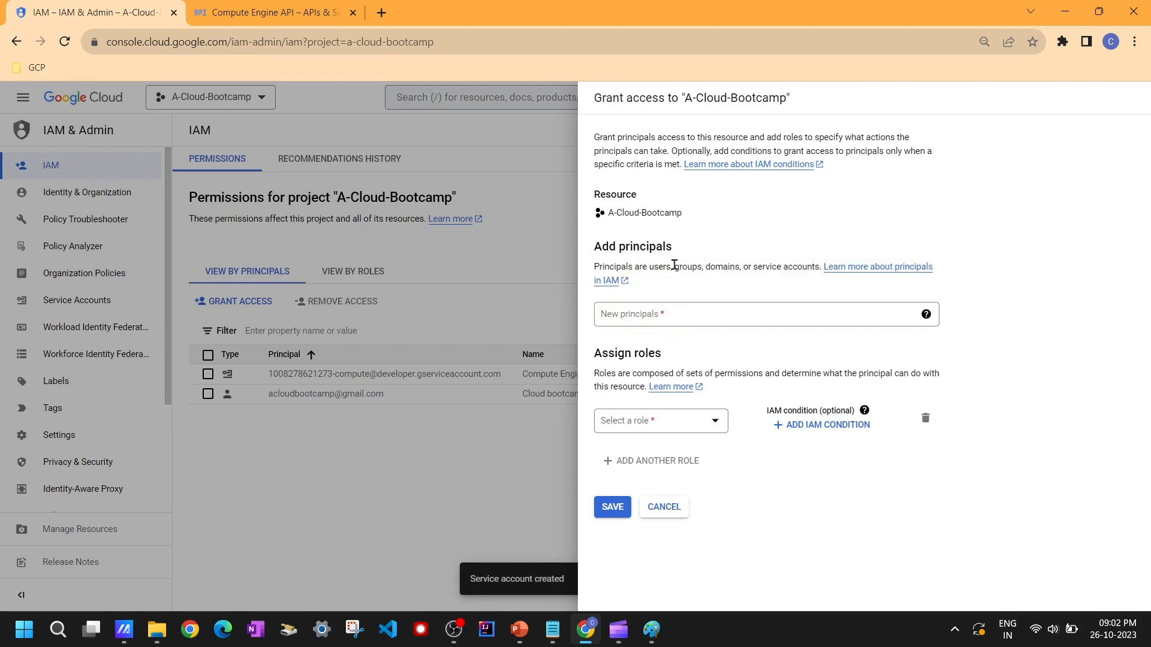
left_click(651, 313)
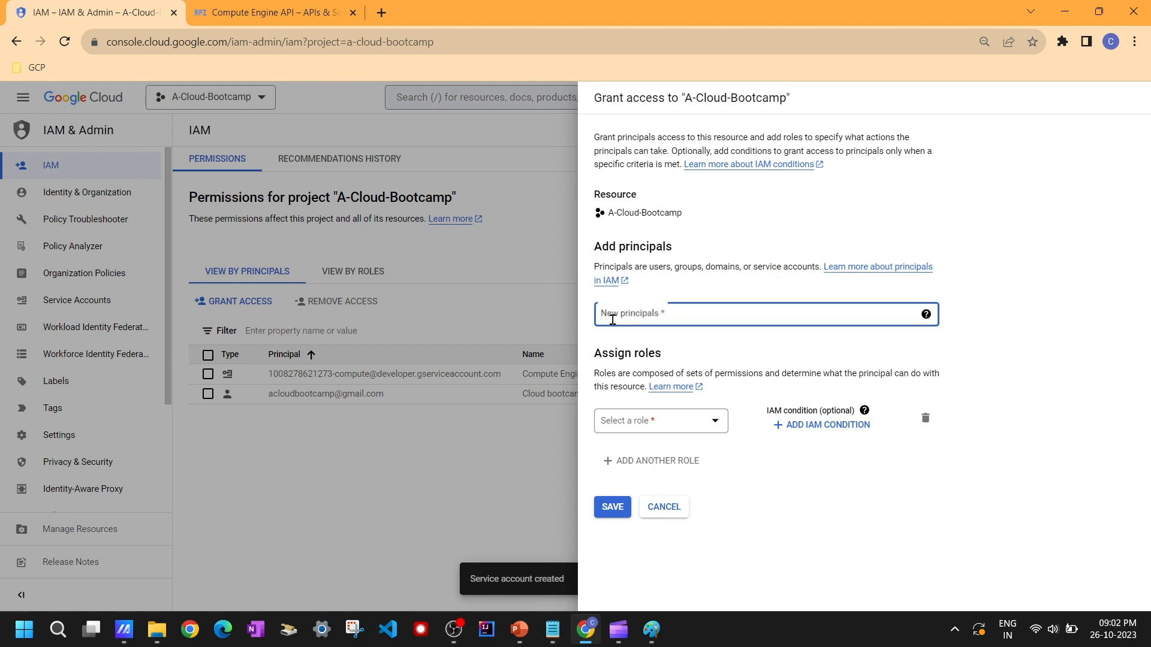
key("ctrl+v")
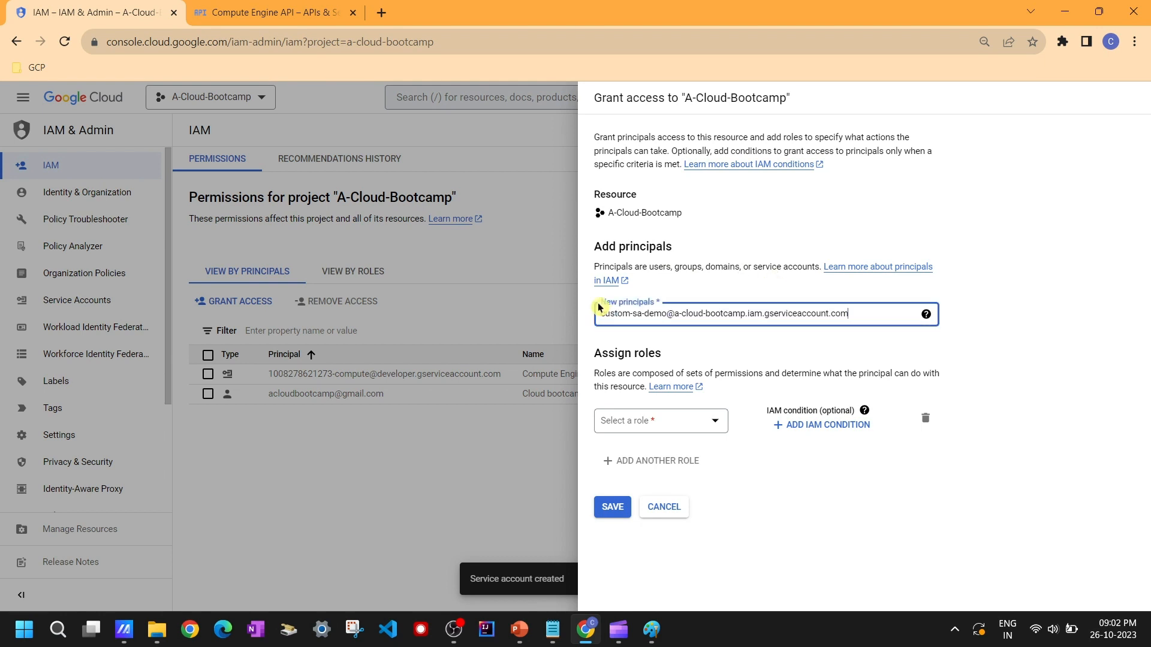
left_click(827, 345)
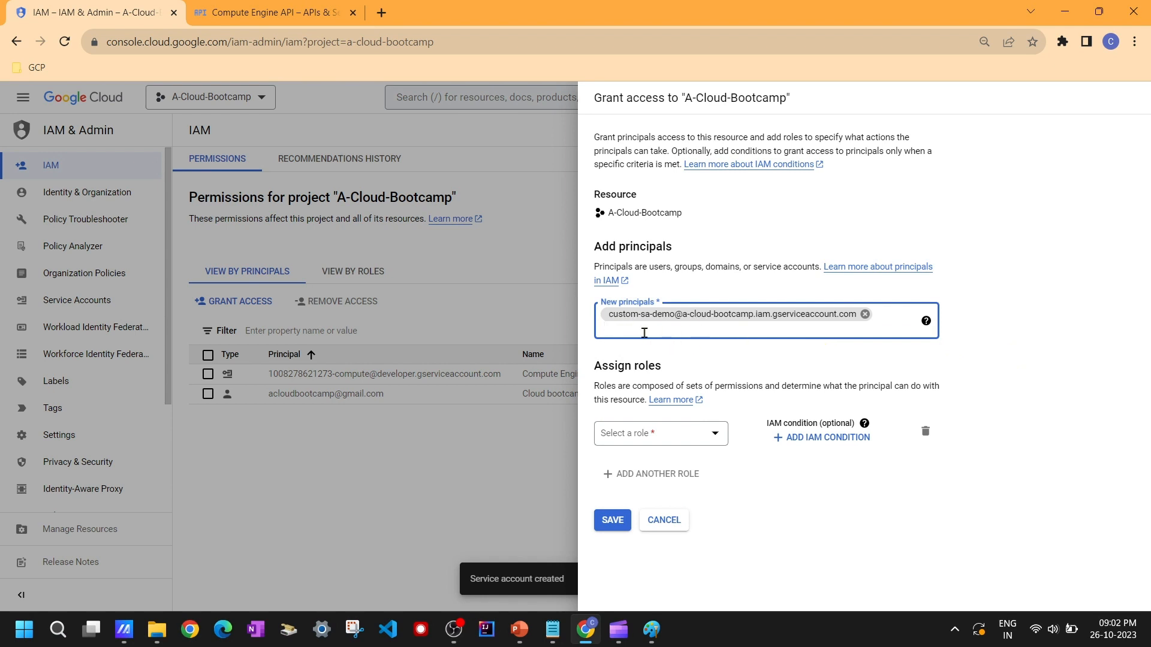
Step: Assign the Storage Object Viewer role to the new principal
left_click(706, 440)
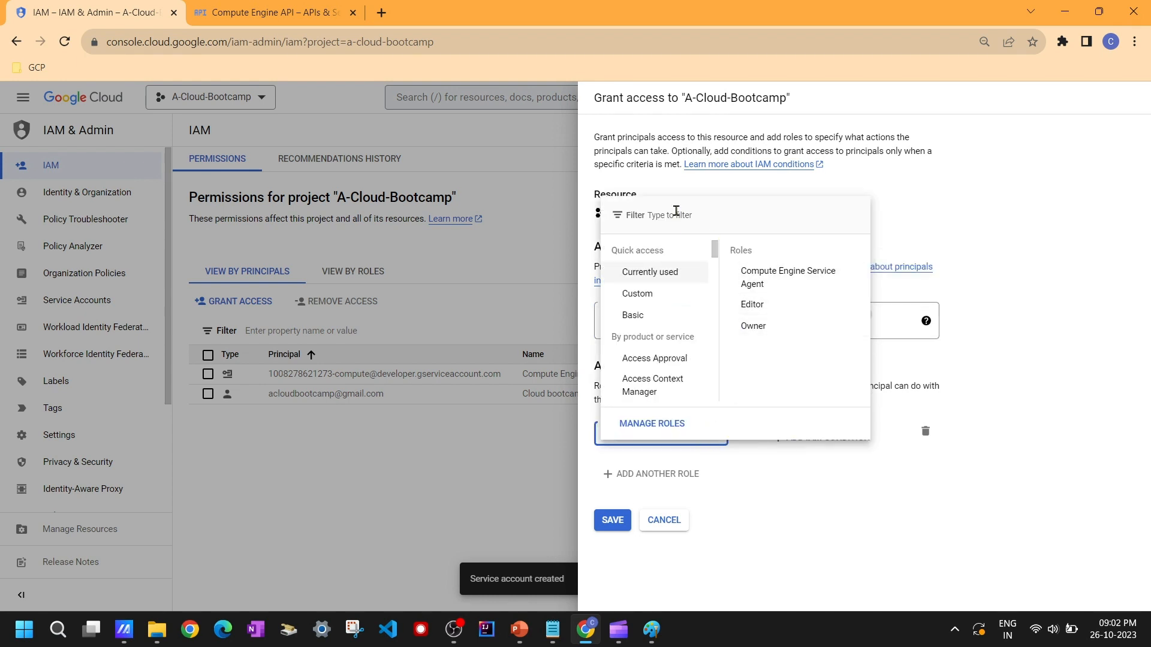
type("st")
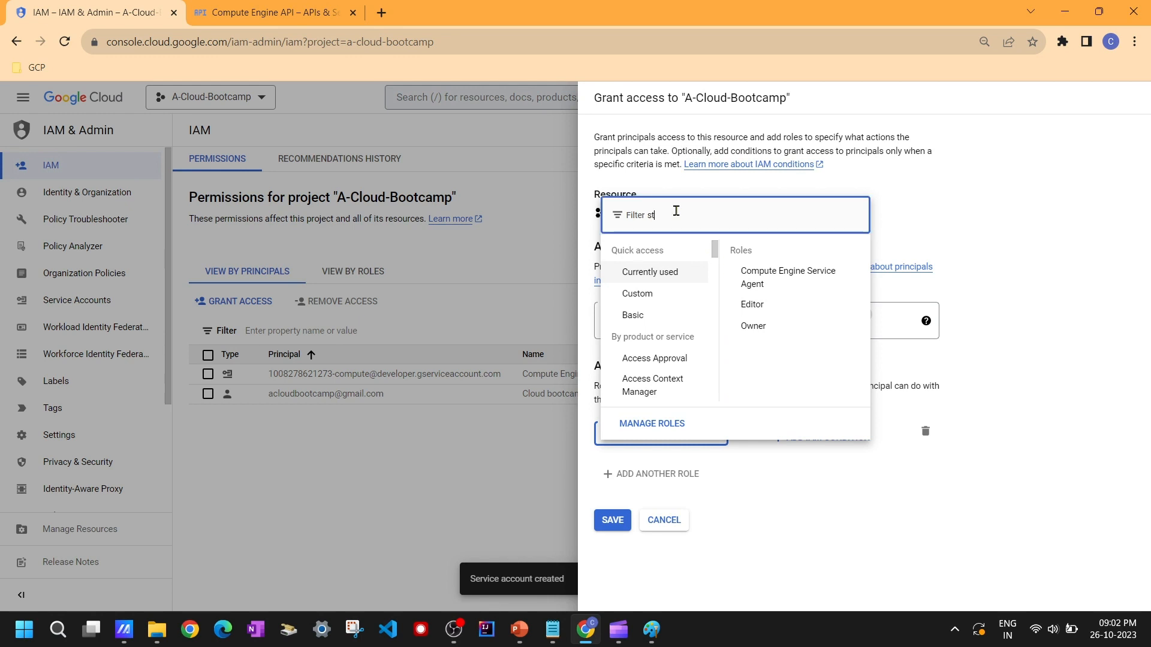
type("orage obje")
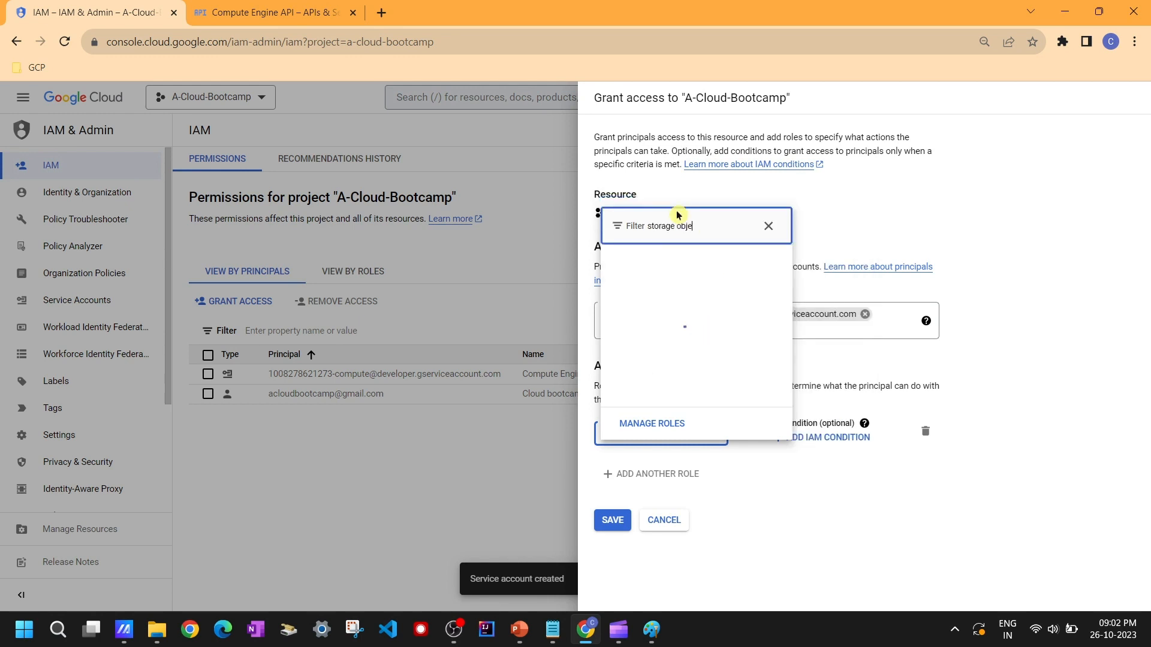
type("ct view")
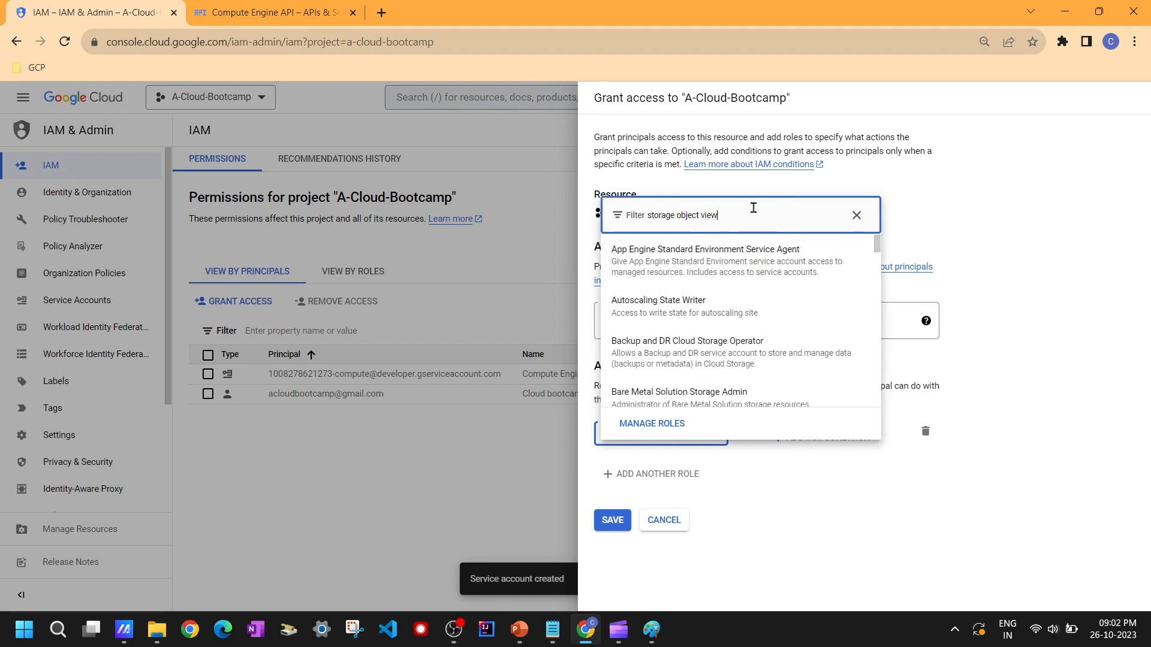
type("er")
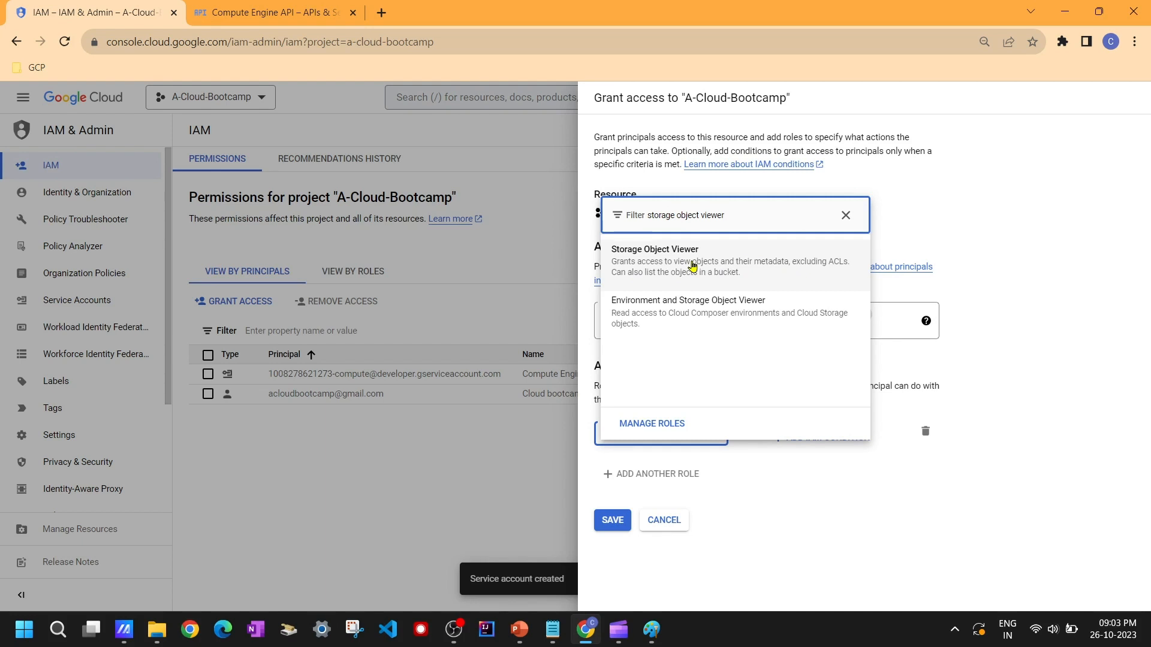
left_click(850, 267)
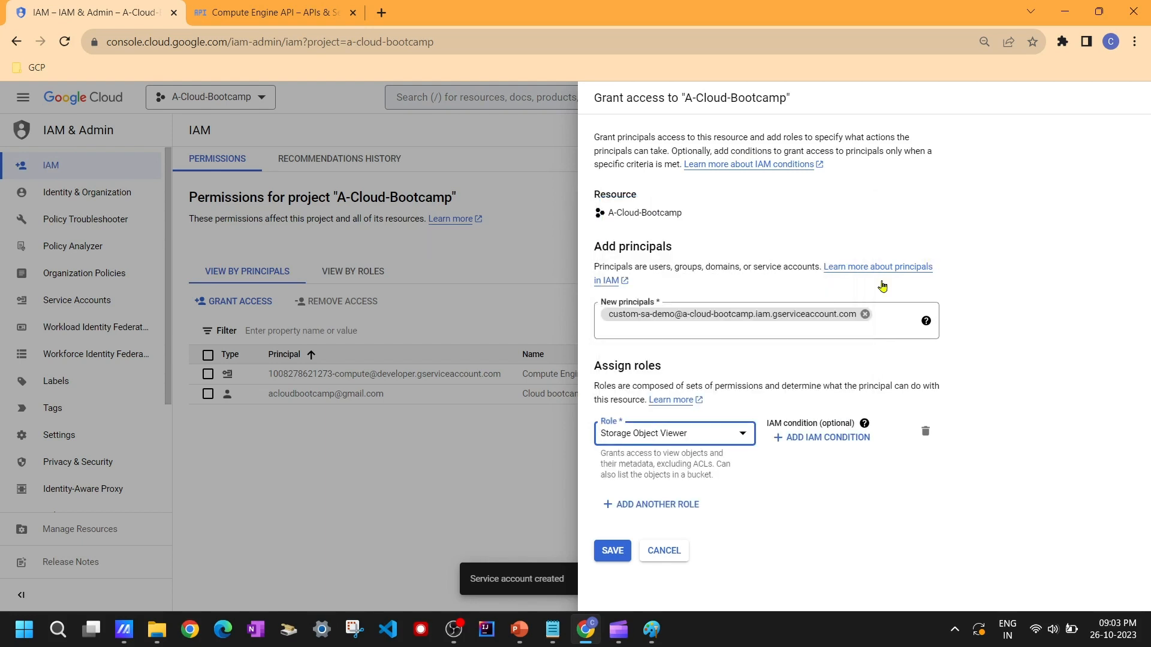
Step: Add a second role, Storage Object Creator, for the principal and save the access grant
left_click(678, 510)
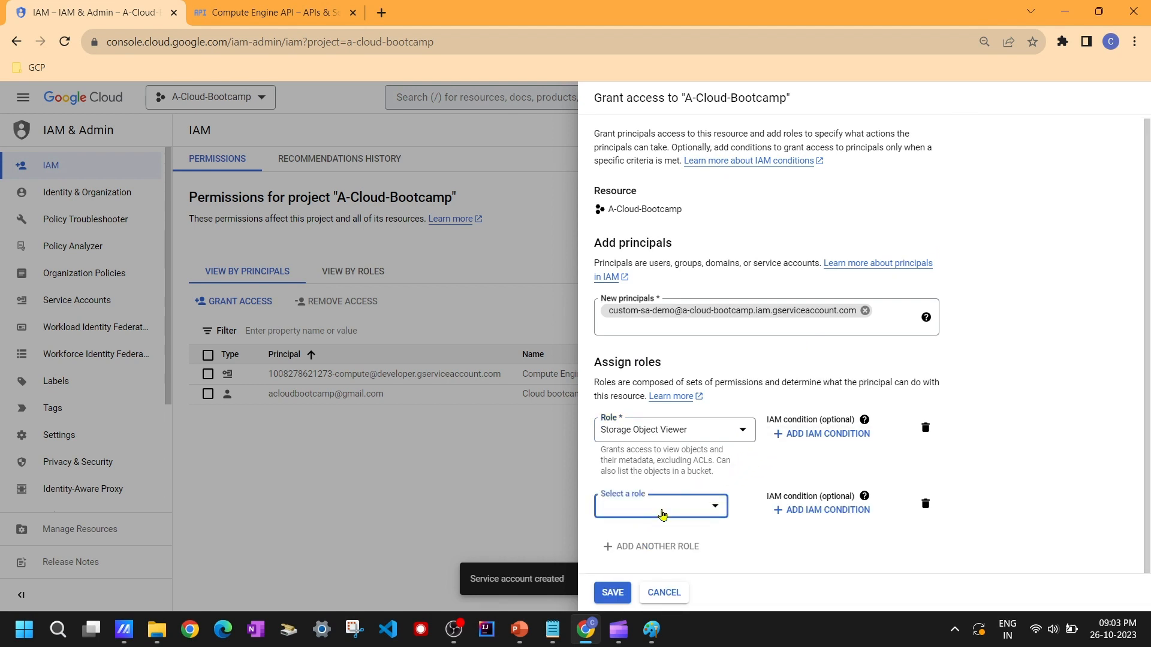
left_click(669, 508)
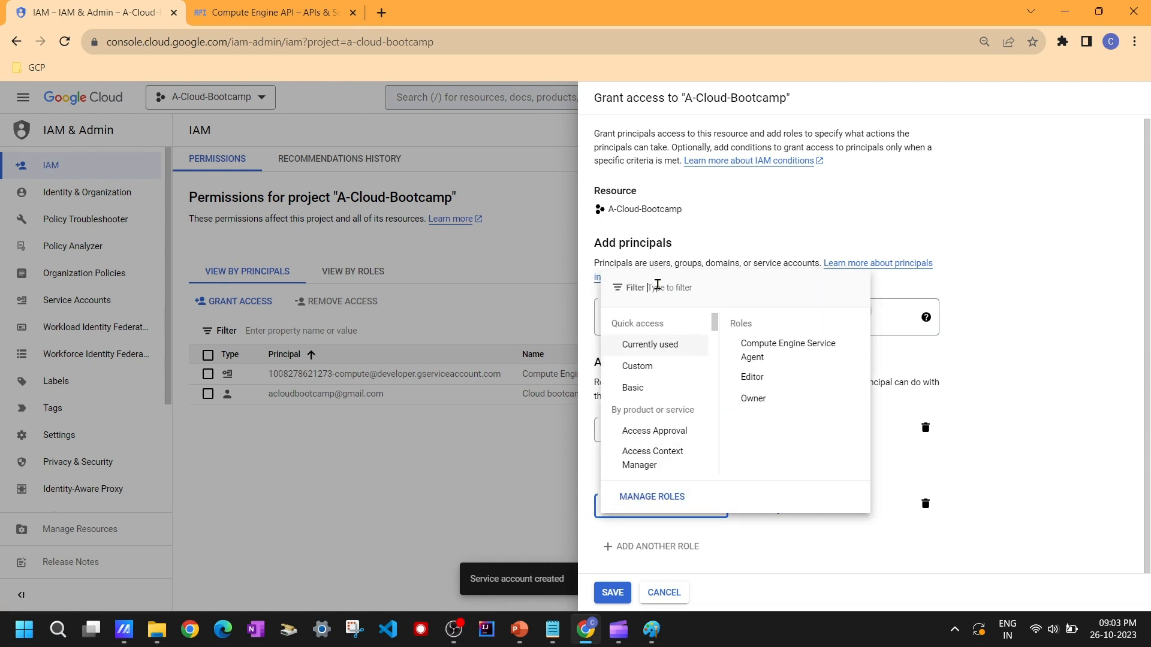
type("st")
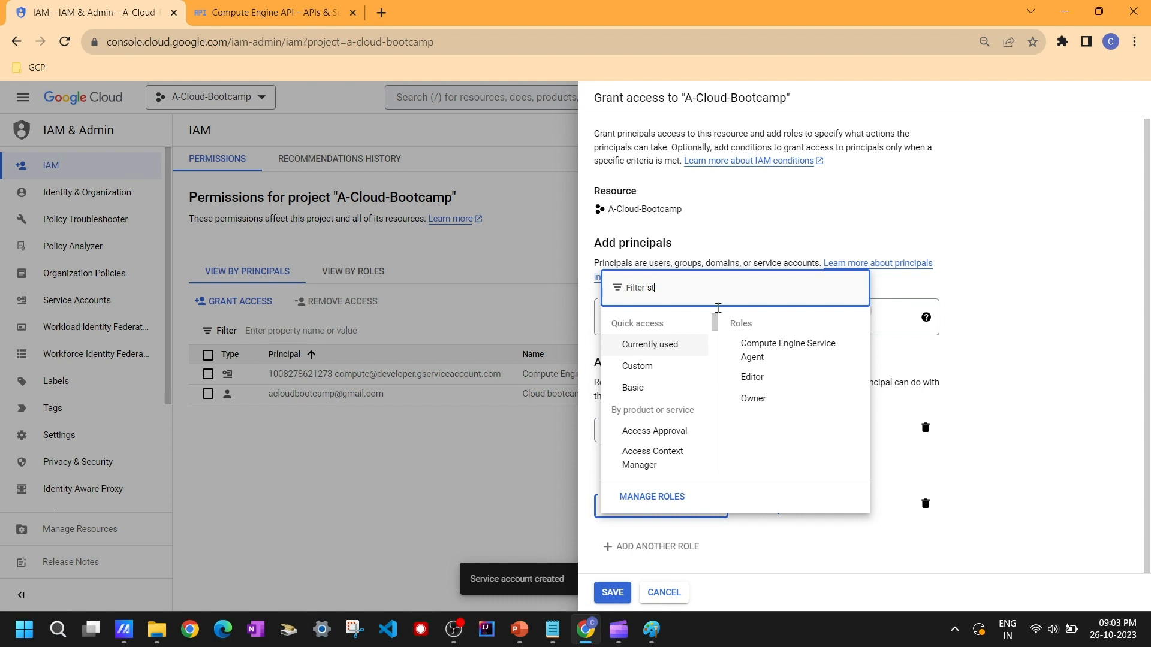
type("orage ob je")
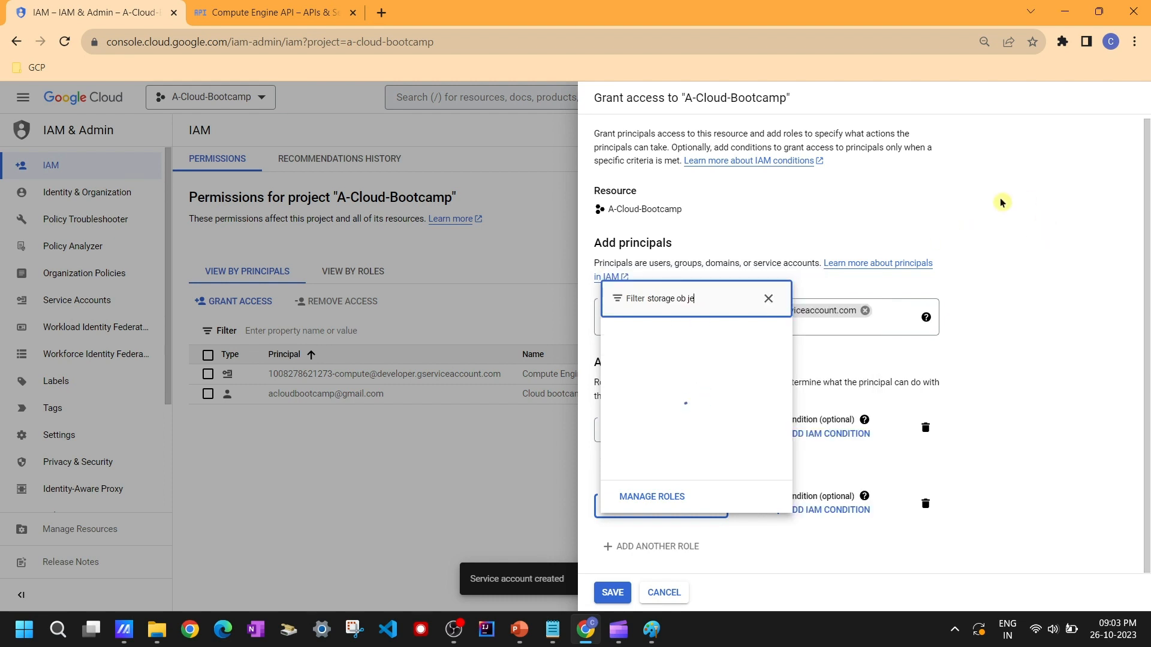
key("BackSpace")
key("BackSpace")
key("BackSpace")
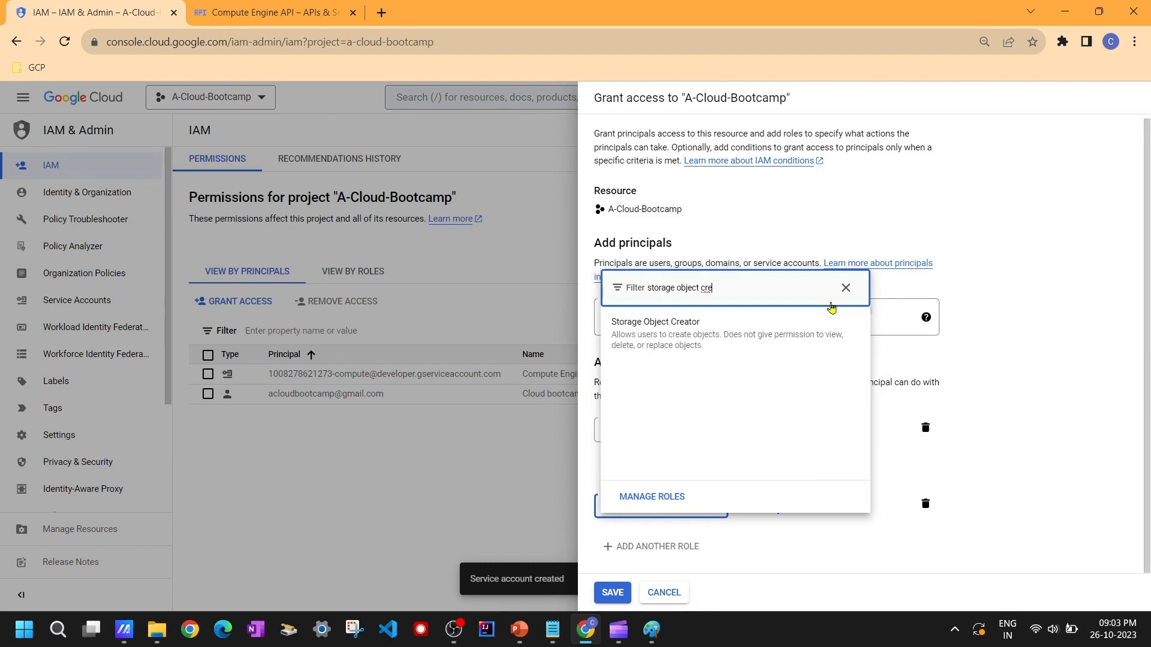
left_click(700, 340)
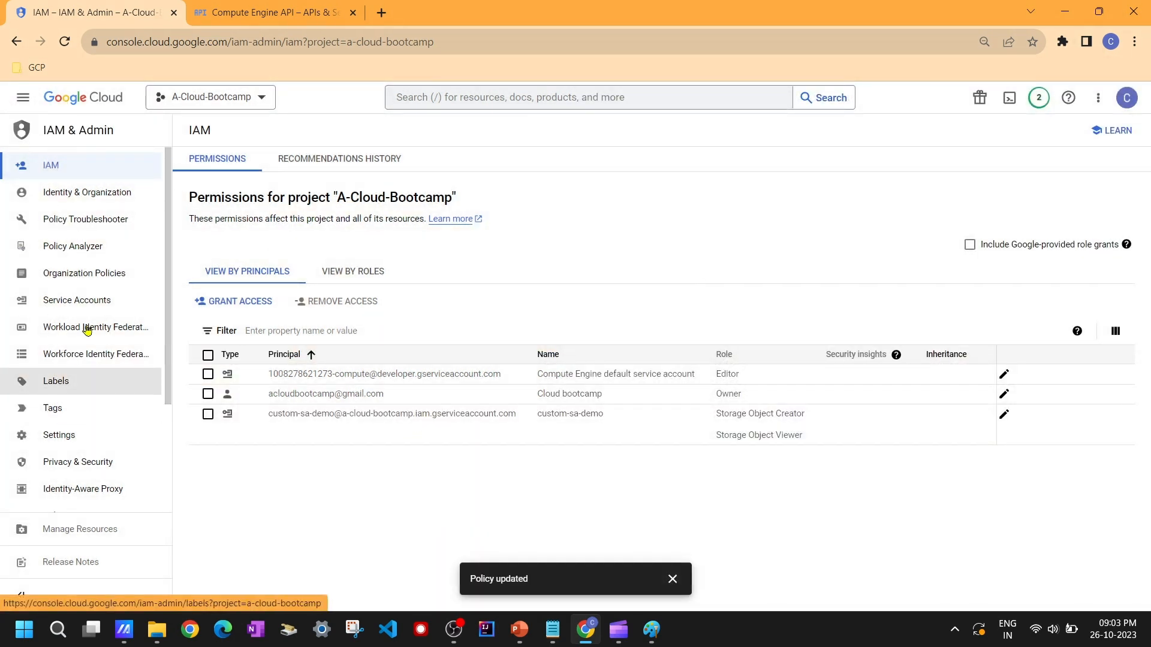
Step: Open the Compute Engine VM instances page
left_click(87, 298)
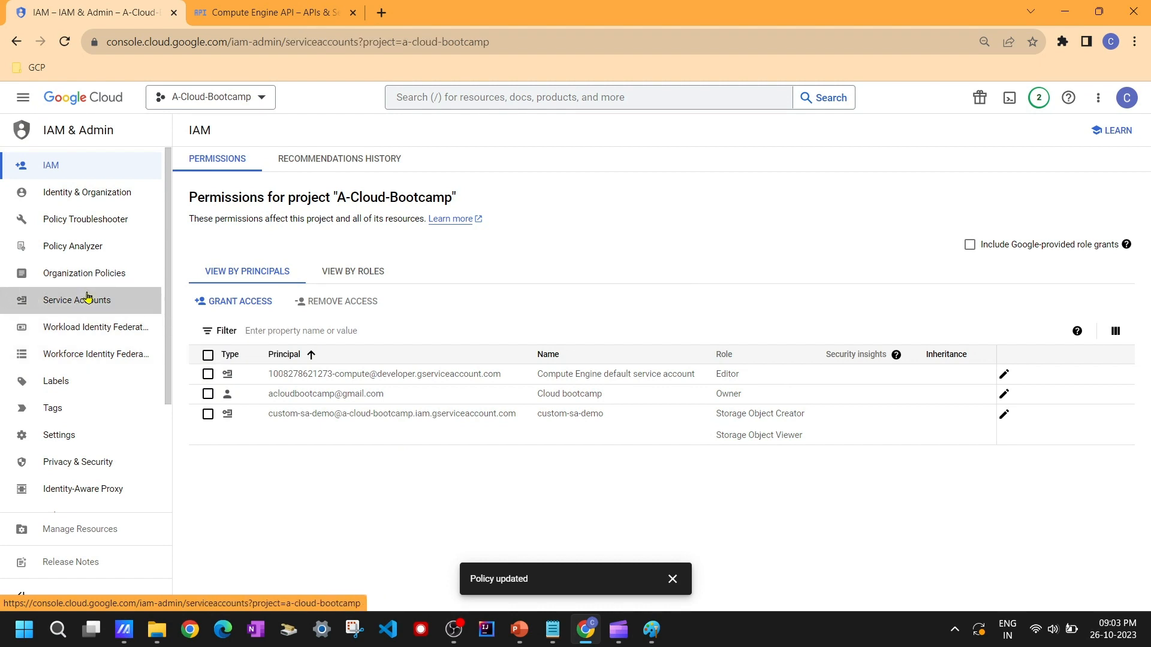
left_click(288, 8)
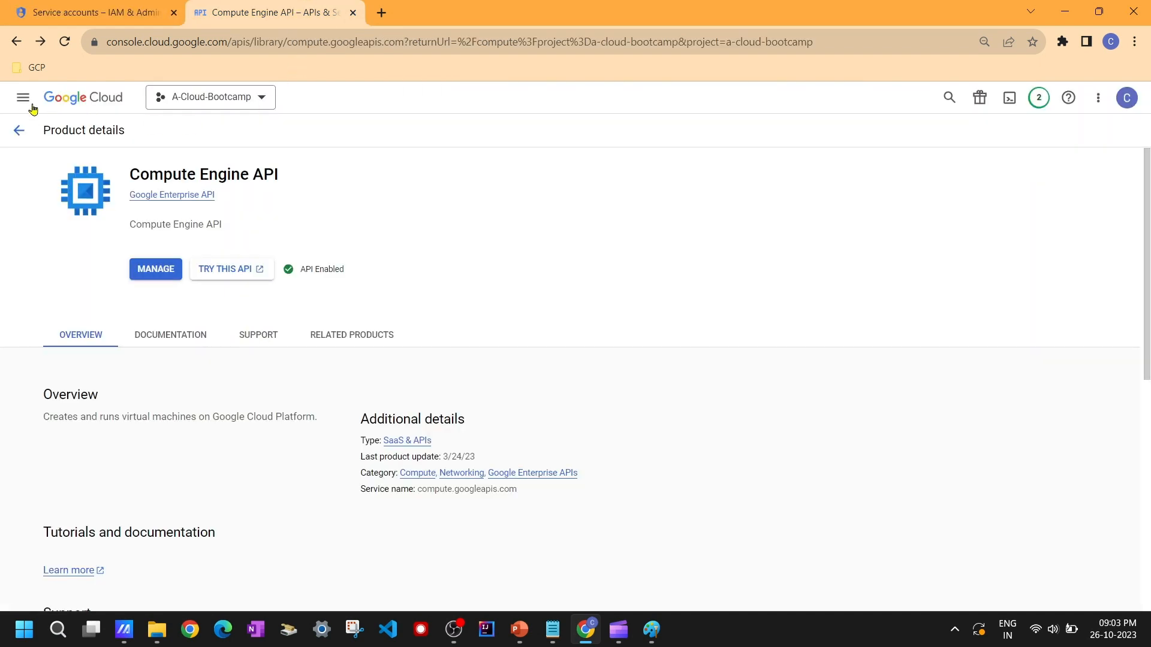
left_click(25, 103)
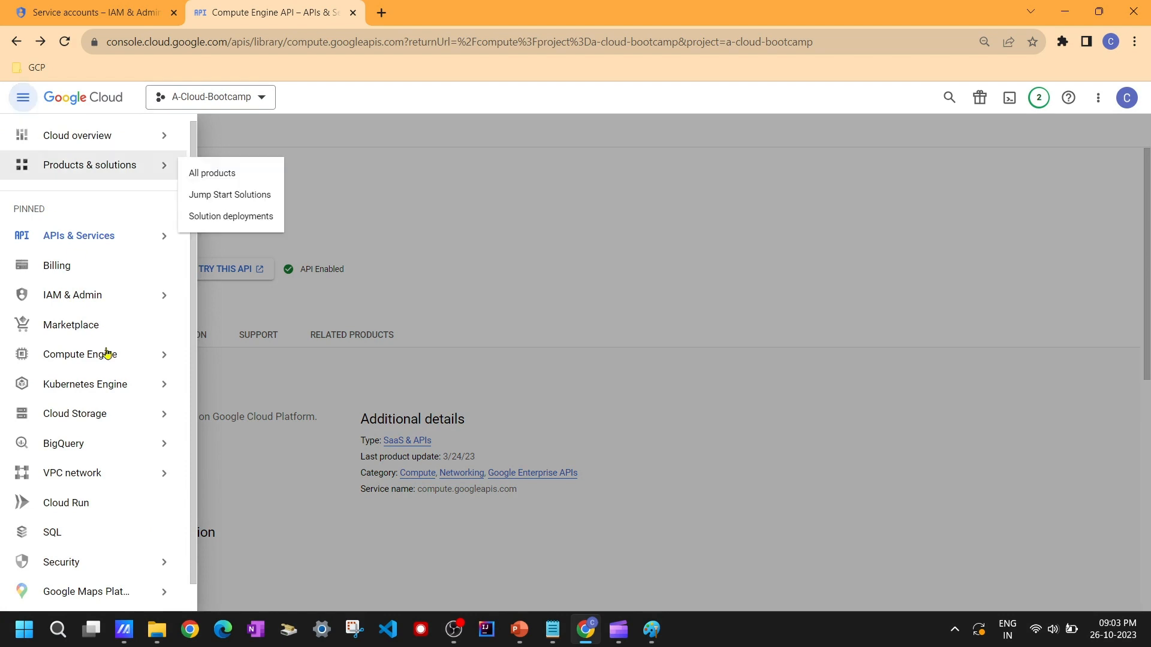
left_click(107, 354)
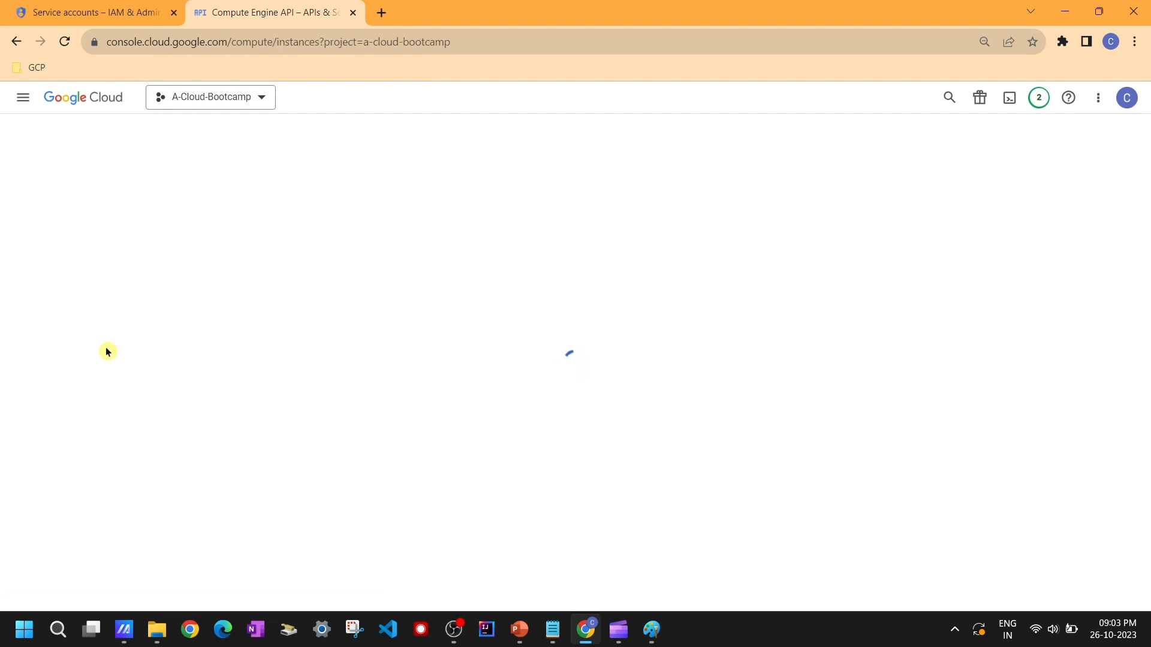
Step: Switch to Paint to review the architecture diagram, then return to the browser
left_click(645, 642)
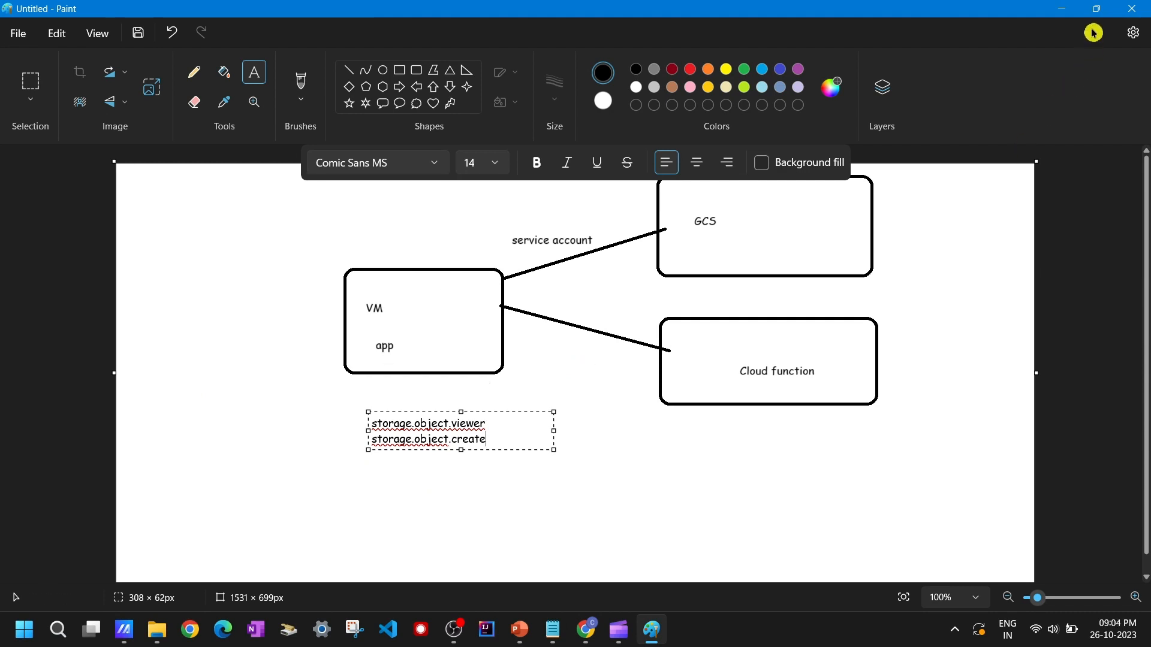
left_click(1076, 9)
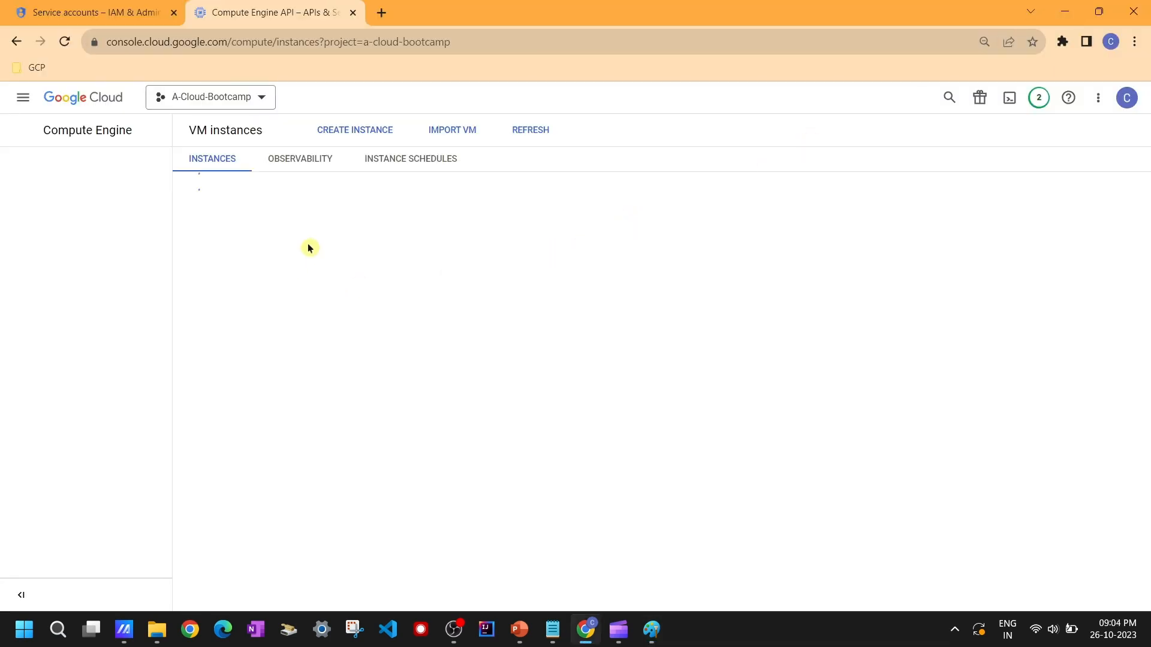
Step: Start creating a new VM instance and name it custom-sa-demo
left_click(348, 131)
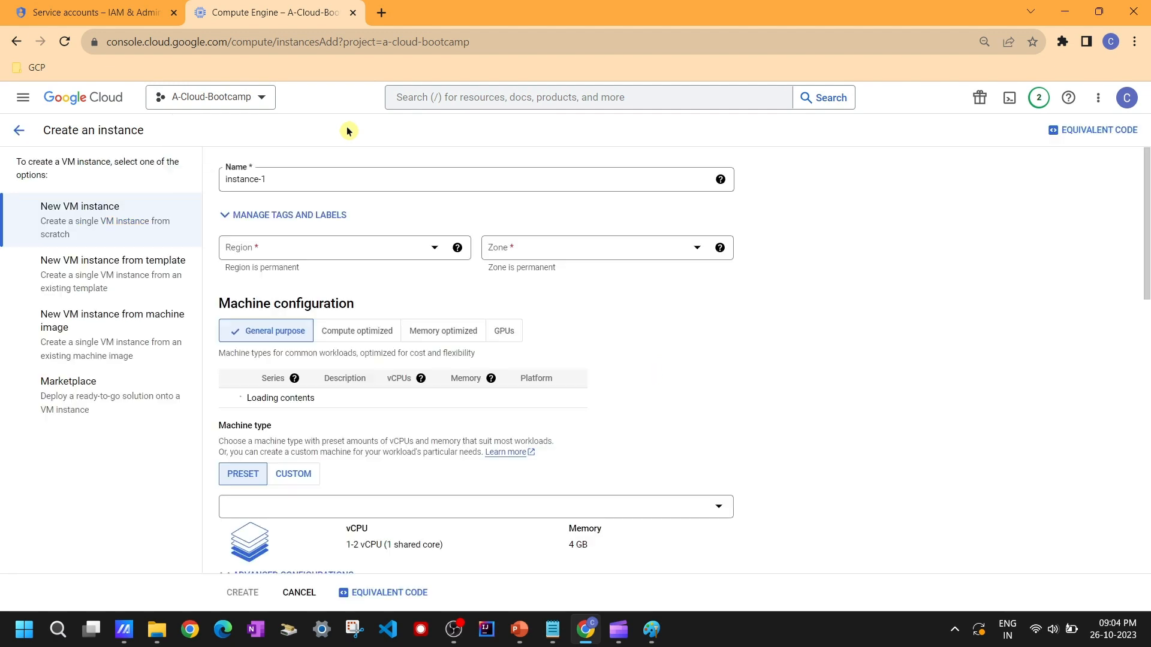
left_click(306, 179)
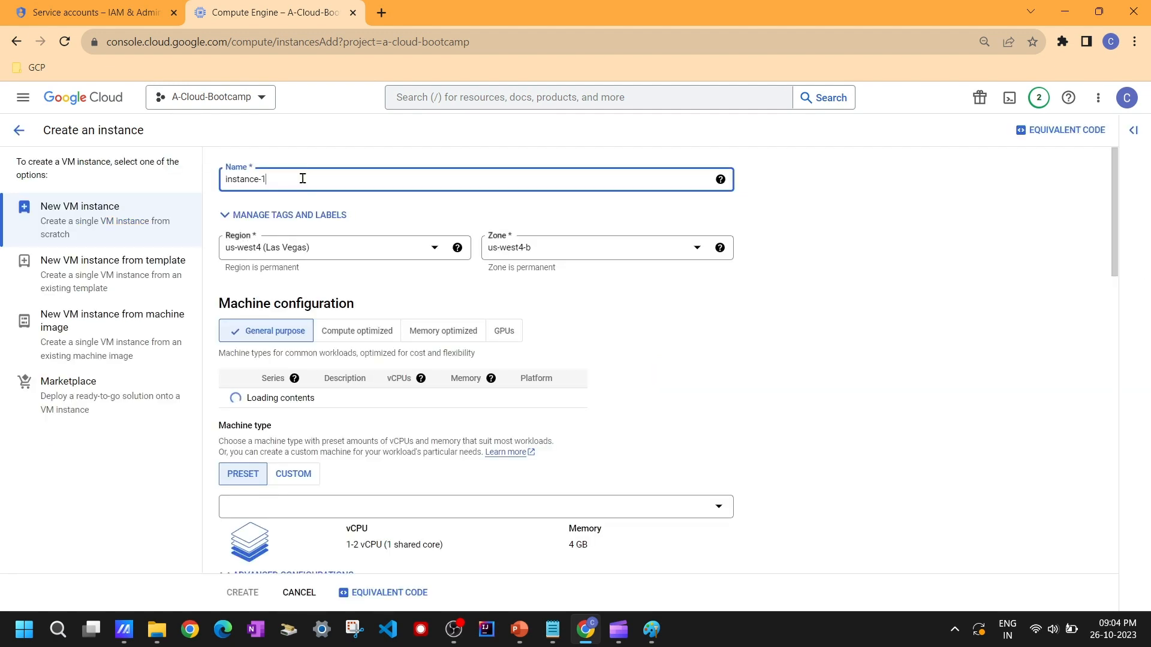
double_click(251, 176)
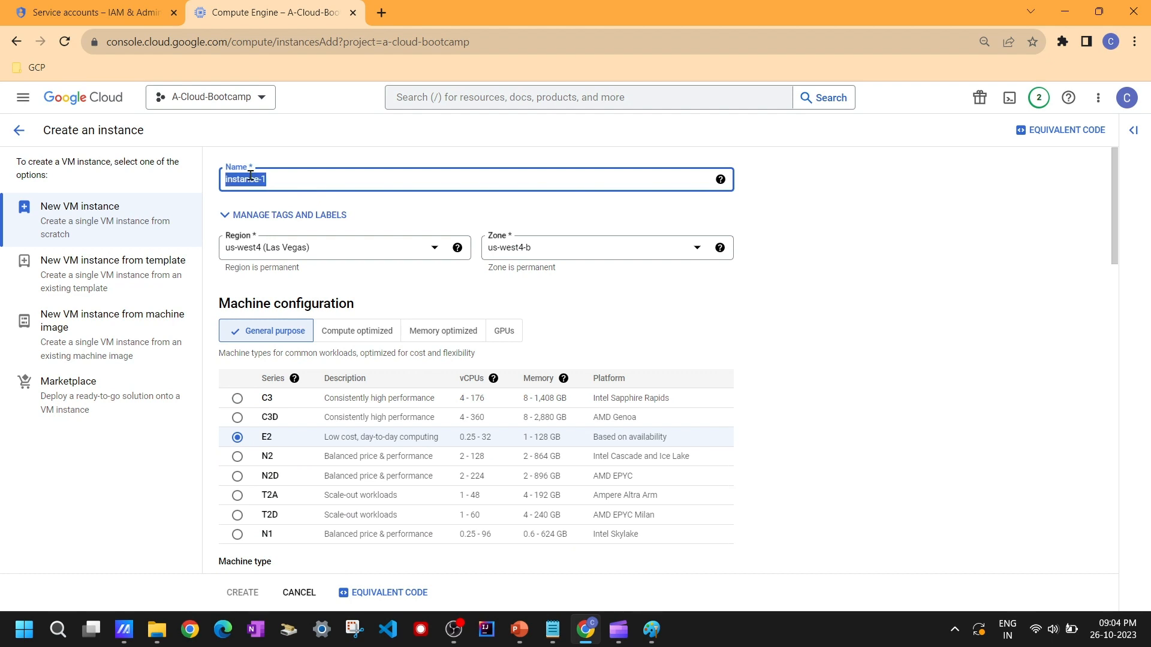
type("custom-sa")
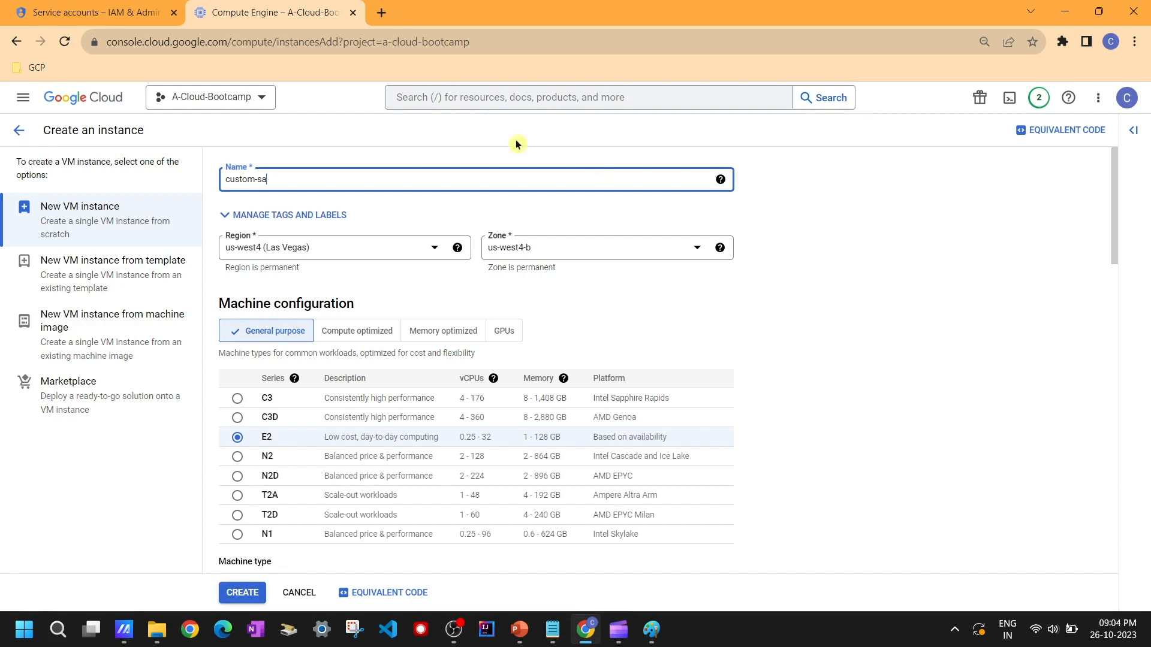
type("-demo")
Step: Set the instance's region to asia-southeast1 (Singapore)
left_click(381, 239)
scroll(359, 327, "down", 10)
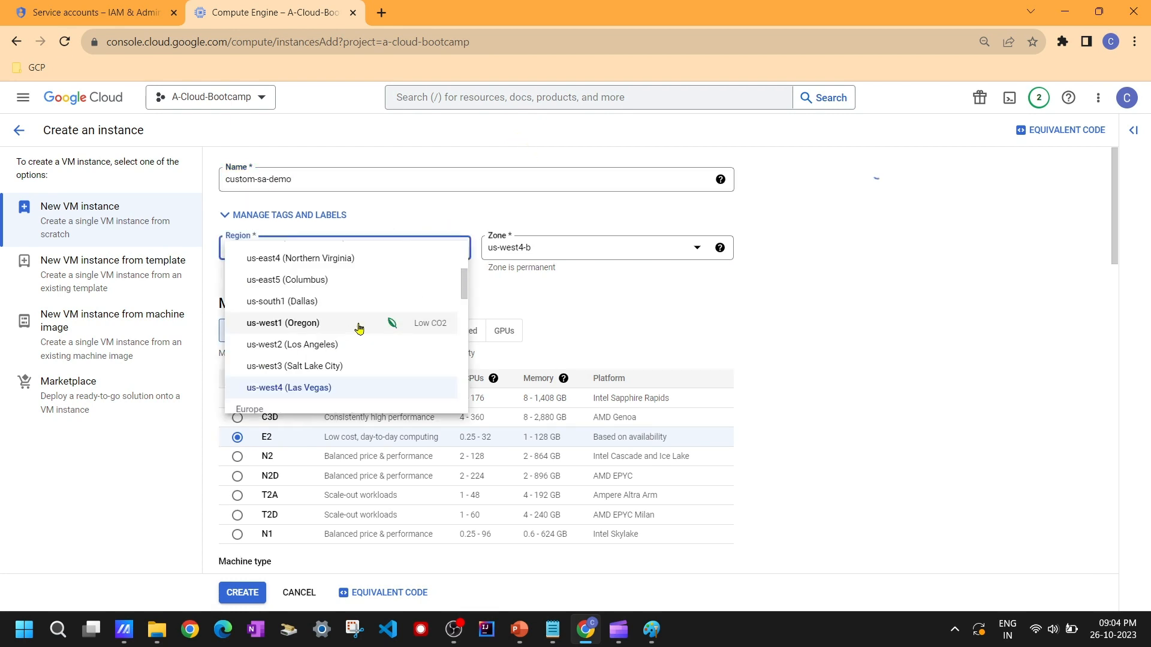
scroll(359, 327, "down", 5)
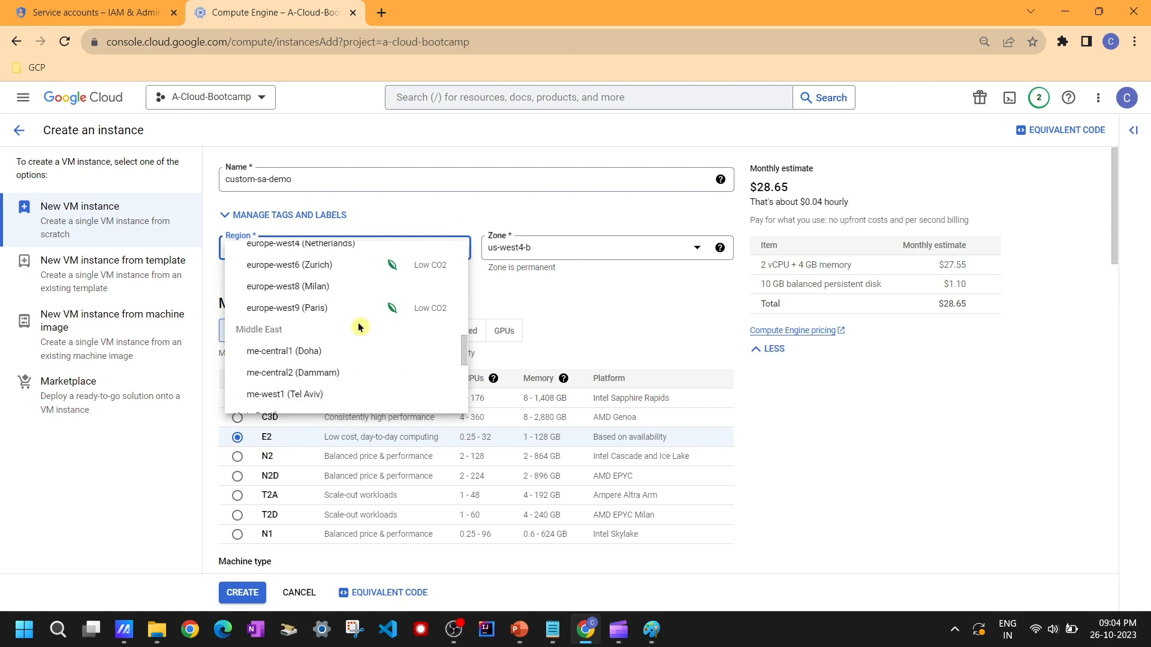
scroll(359, 328, "down", 1)
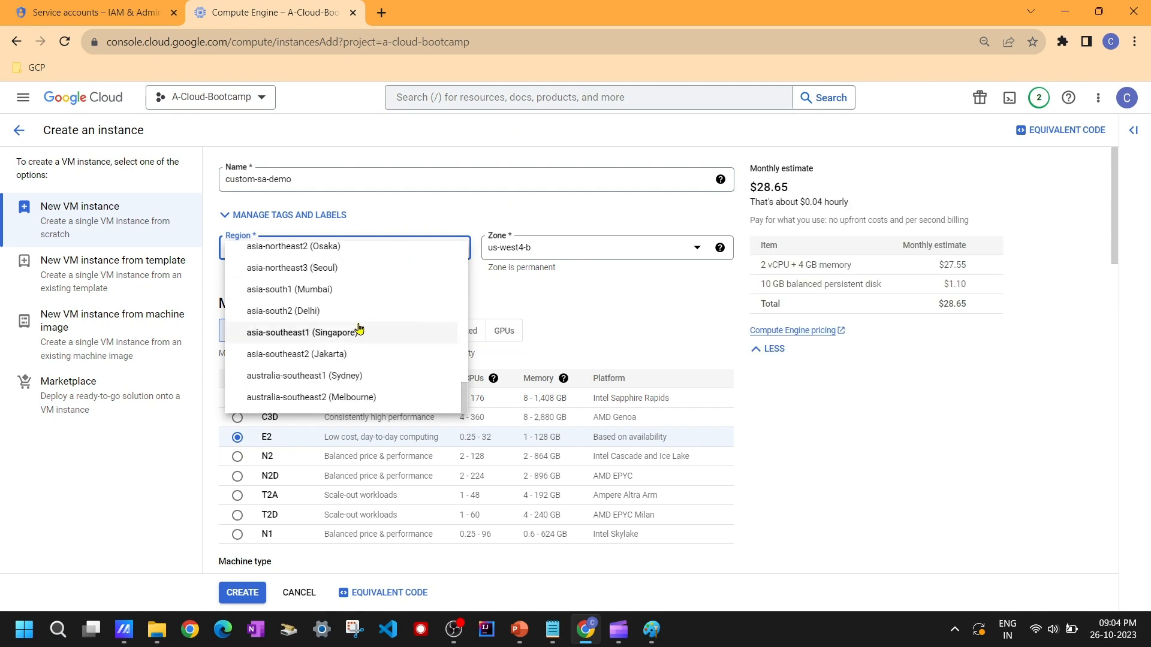
left_click(339, 332)
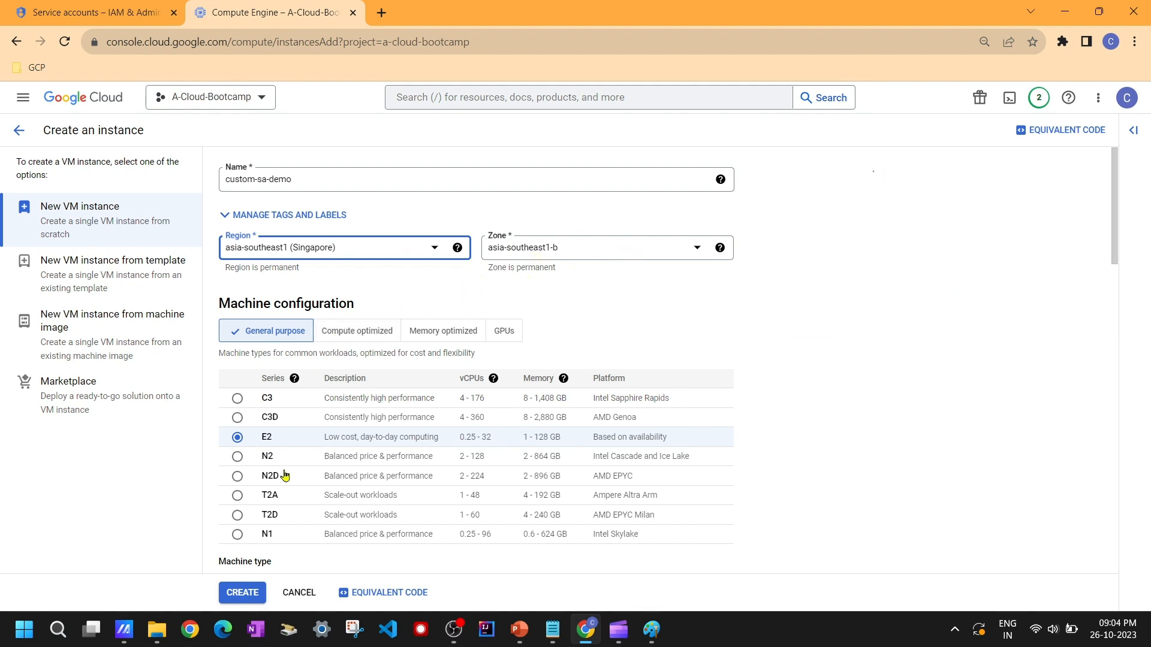
Step: Choose the N2 series with the n2-standard-4 machine type
left_click(238, 458)
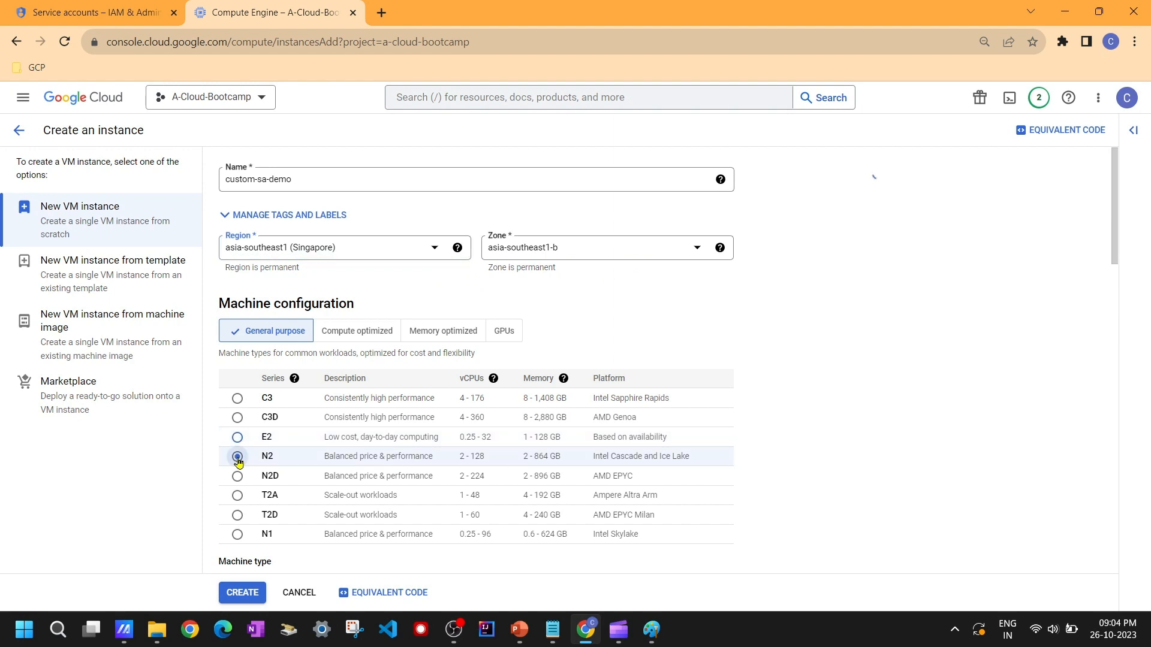
scroll(396, 453, "down", 2)
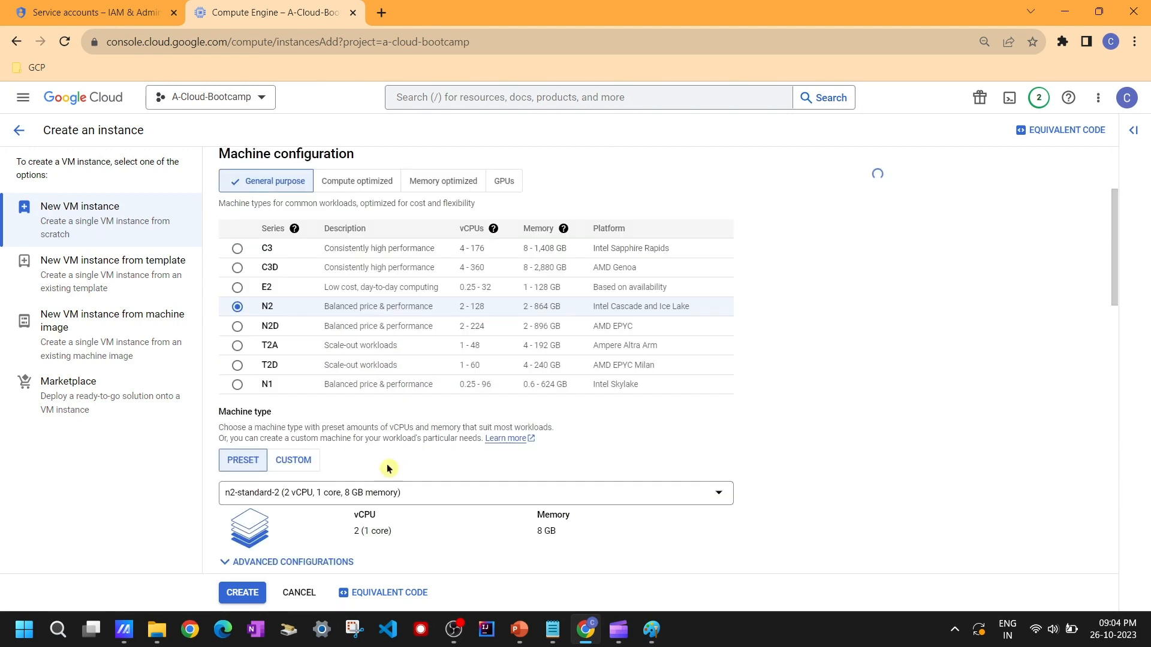
scroll(388, 469, "down", 1)
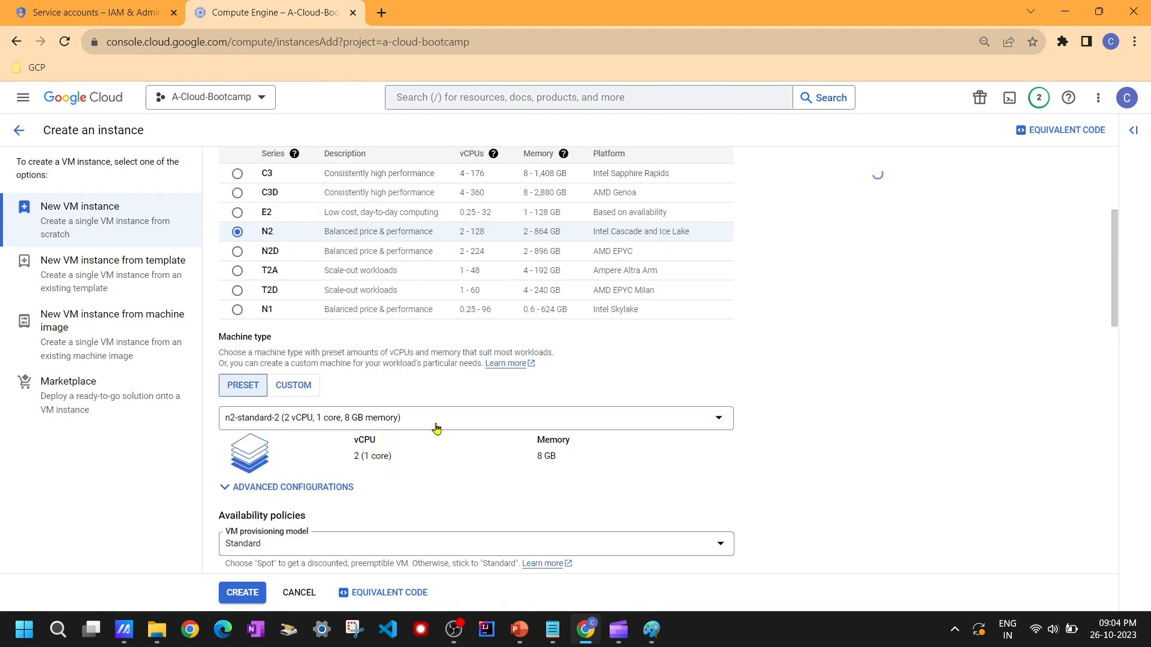
left_click(508, 423)
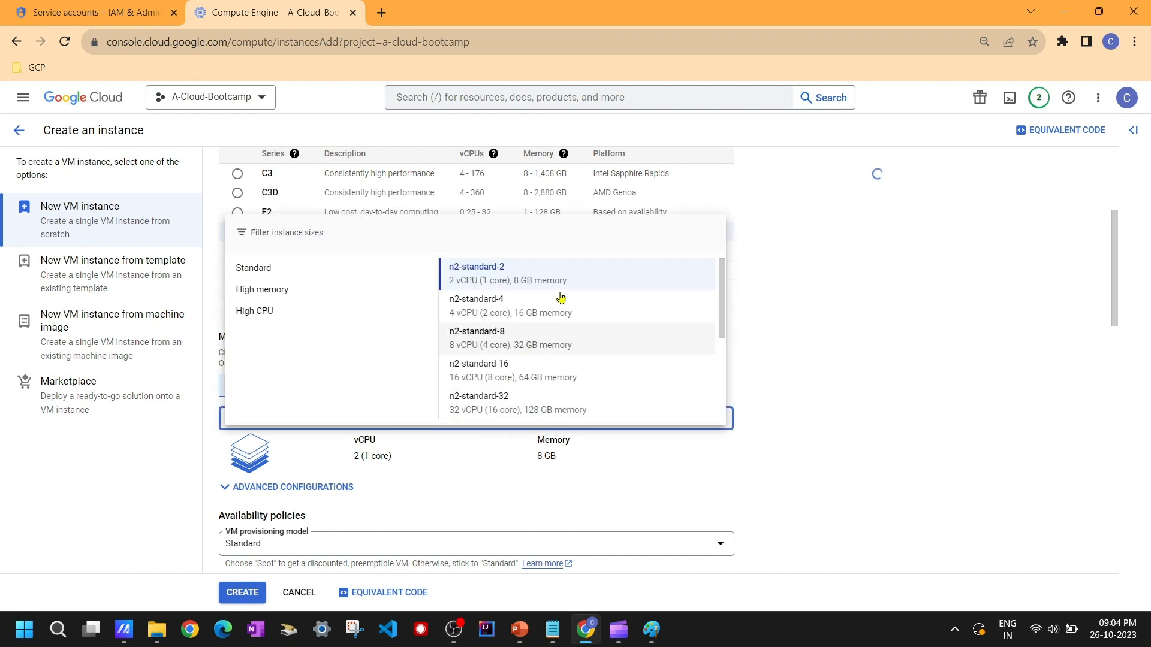
left_click(538, 312)
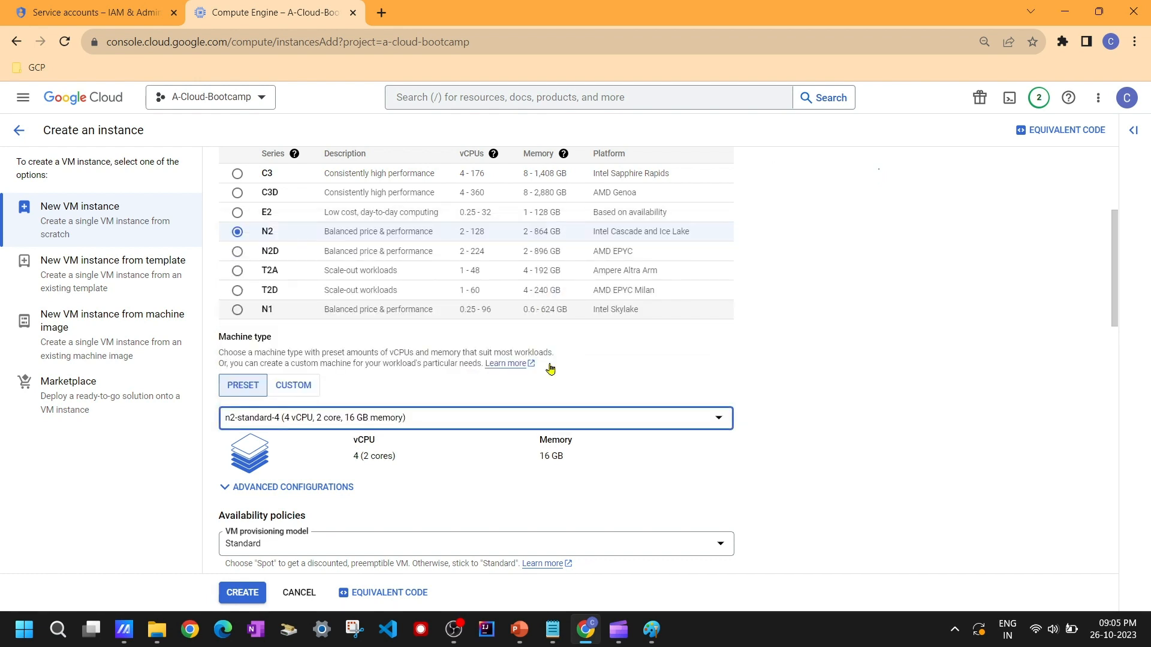
Step: Set the instance's service account to custom-sa-demo in the Identity and API access section
scroll(866, 427, "down", 5)
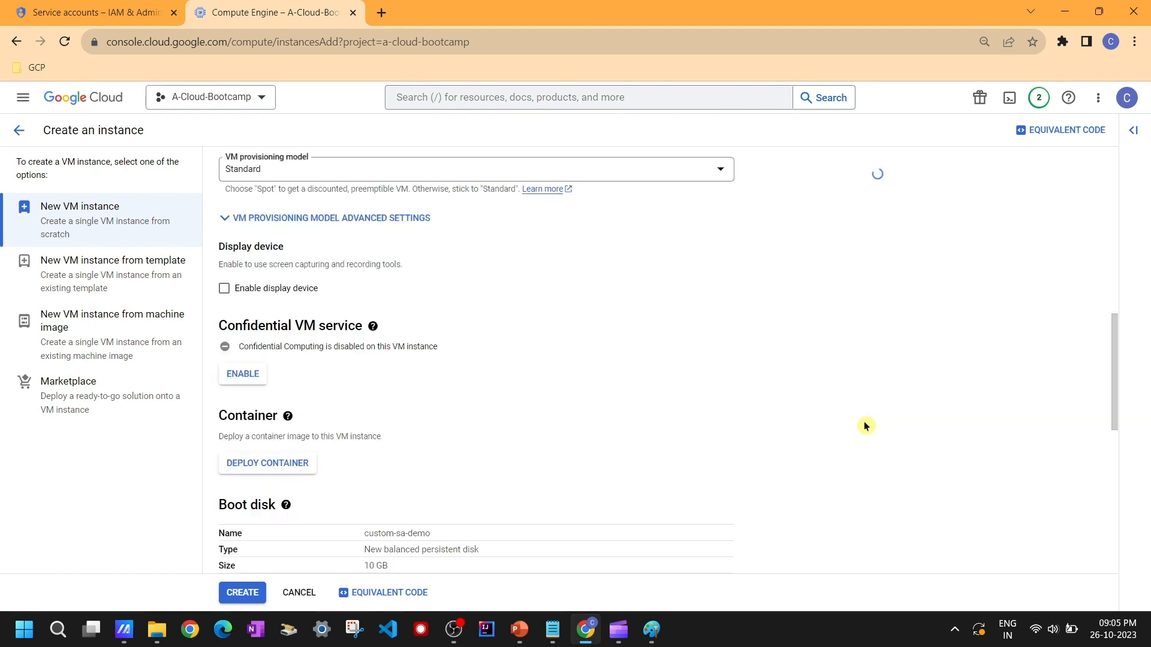
scroll(866, 426, "down", 3)
scroll(866, 426, "down", 2)
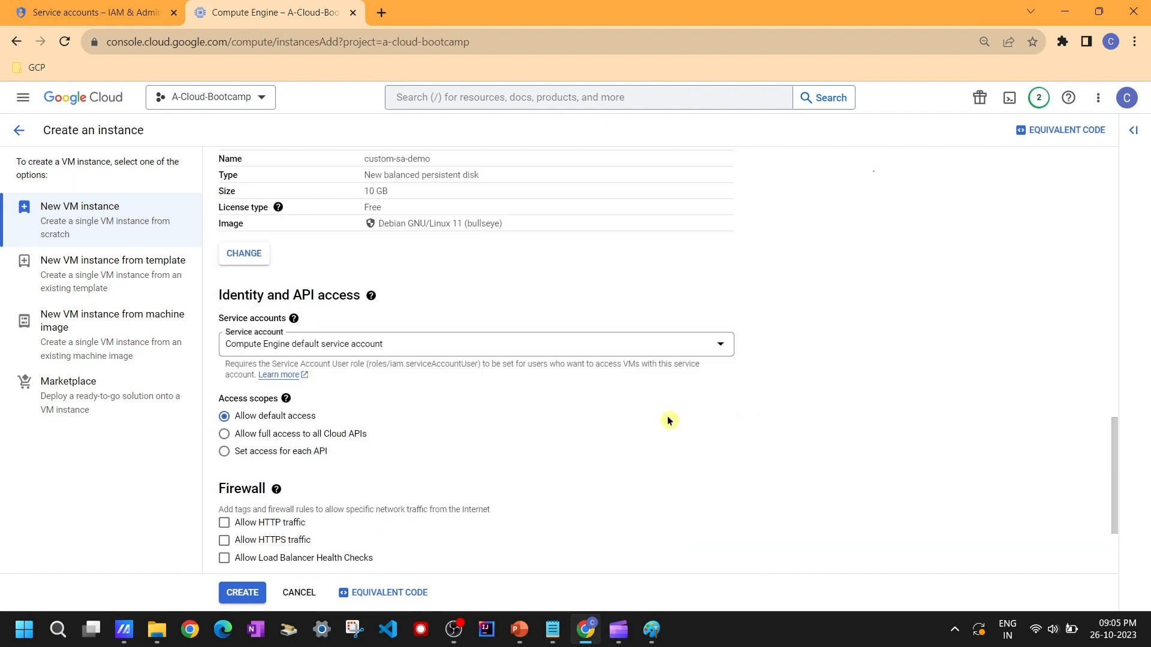
triple_click(272, 289)
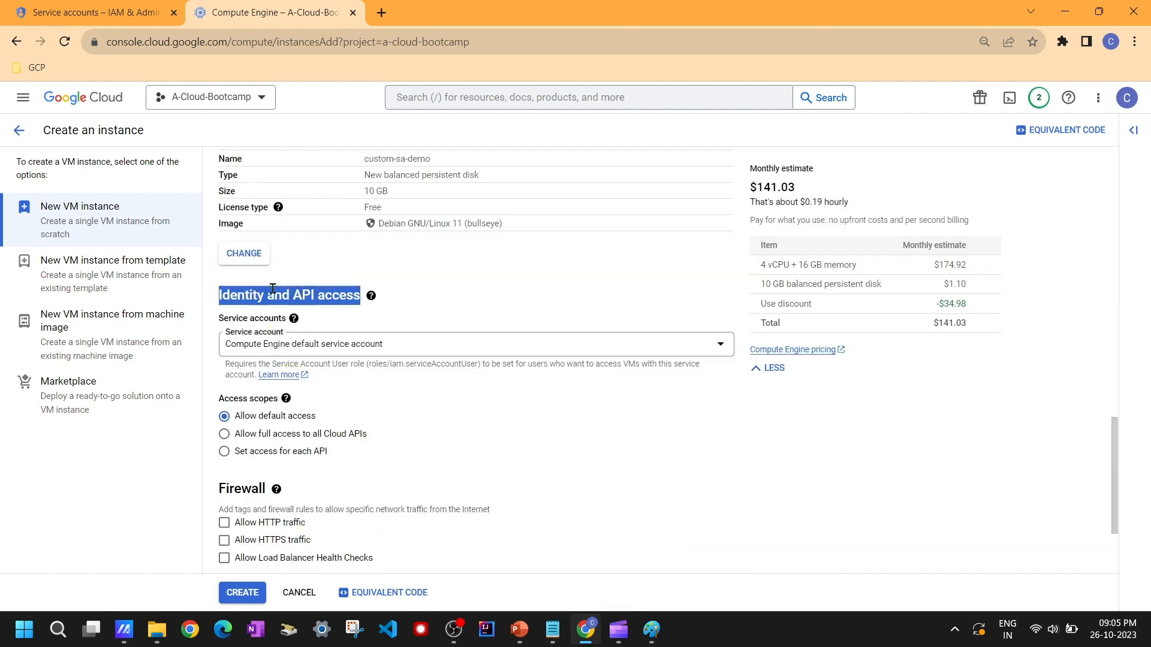
left_click(530, 291)
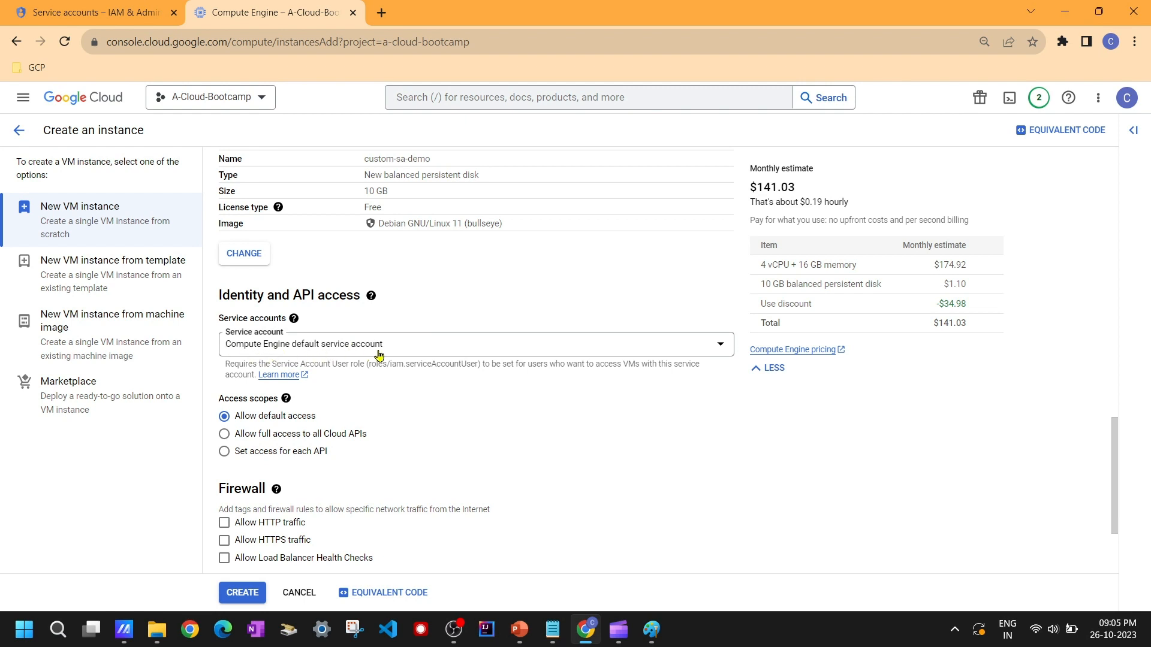
left_click(88, 13)
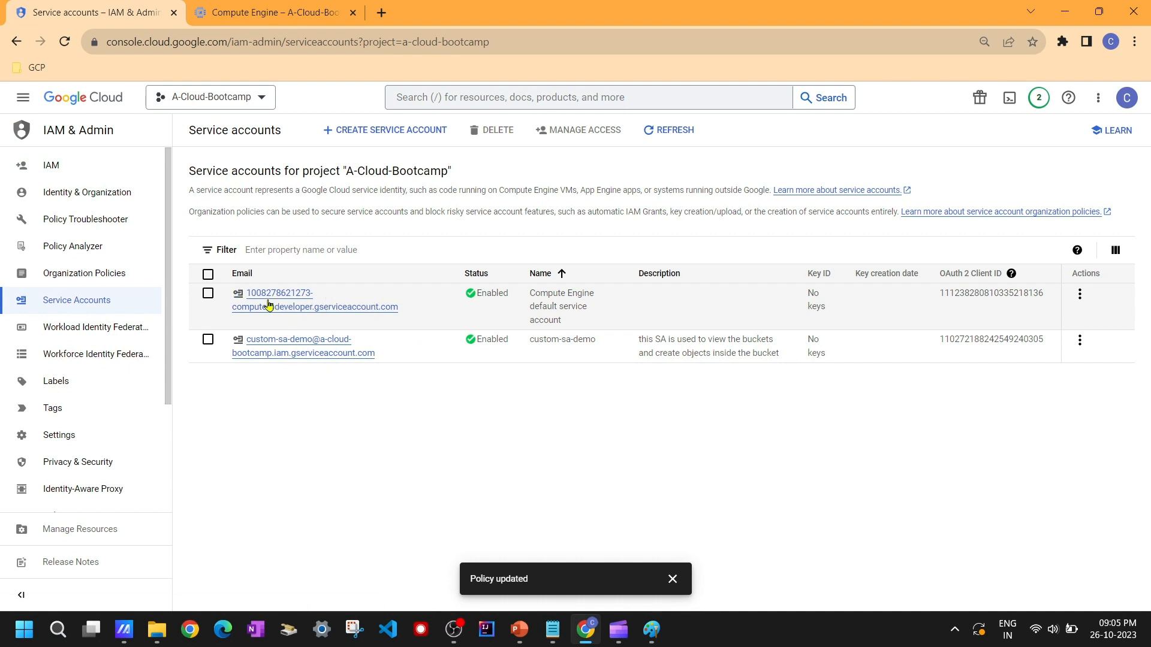
left_click(301, 13)
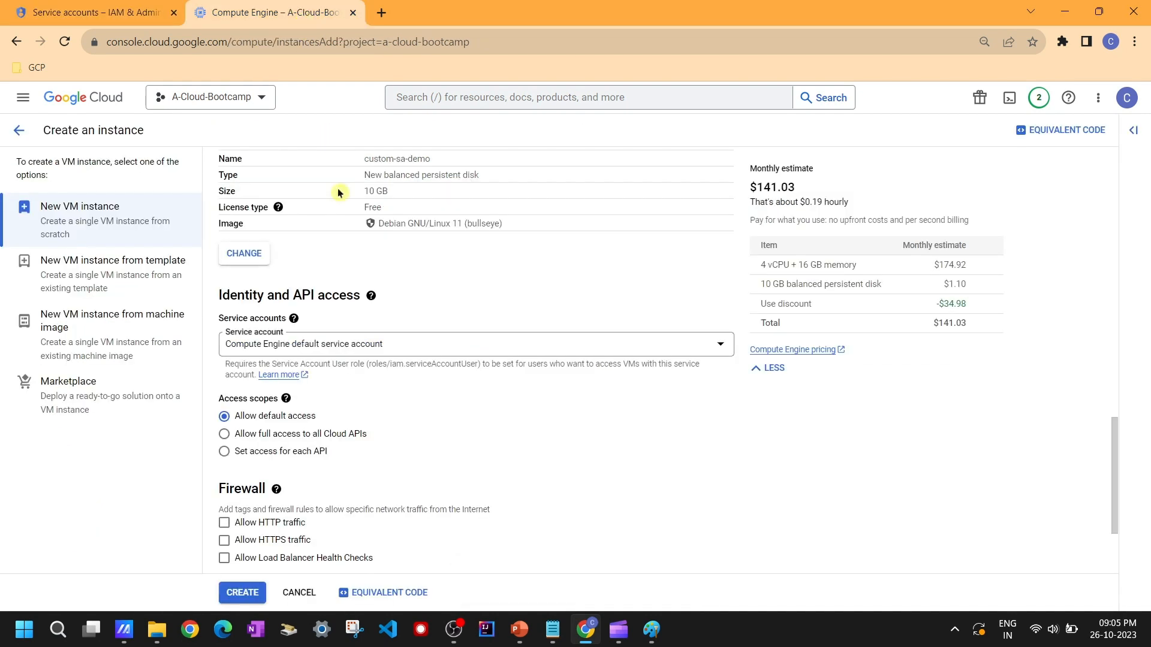
scroll(441, 422, "down", 1)
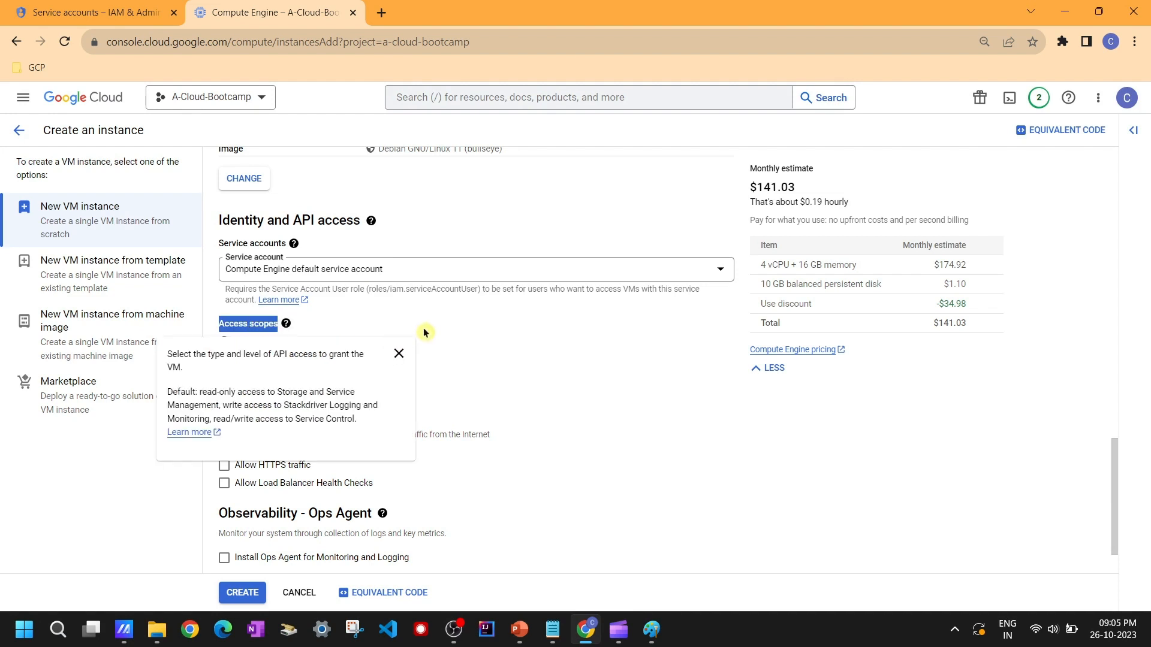
mouse_move(282, 325)
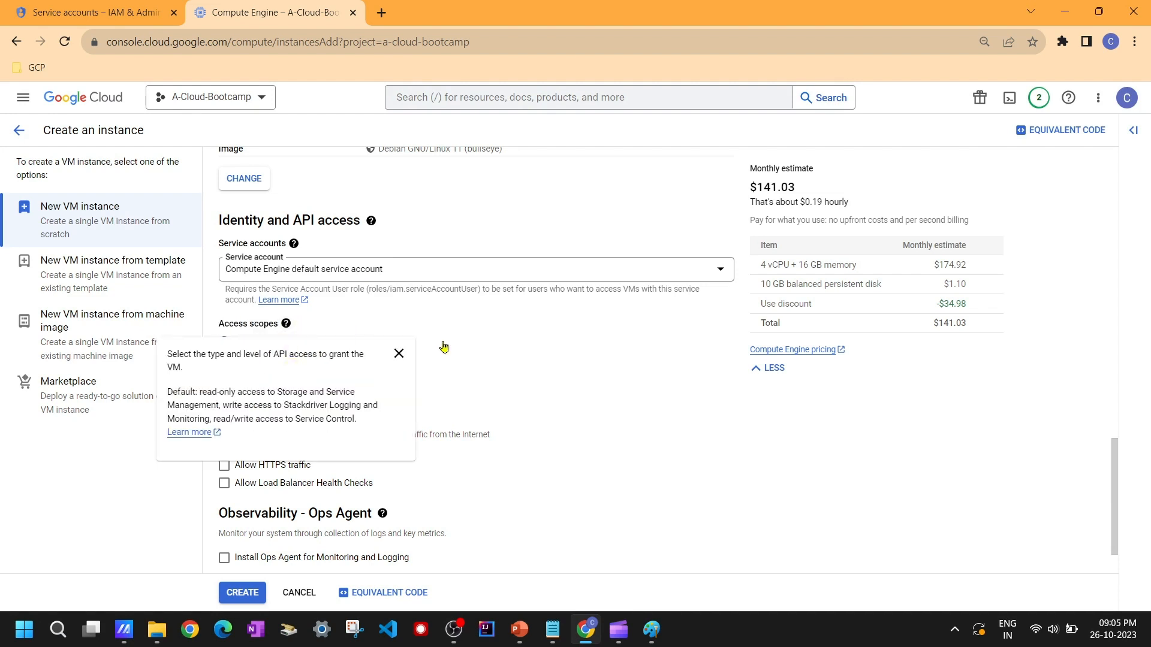
left_click(424, 273)
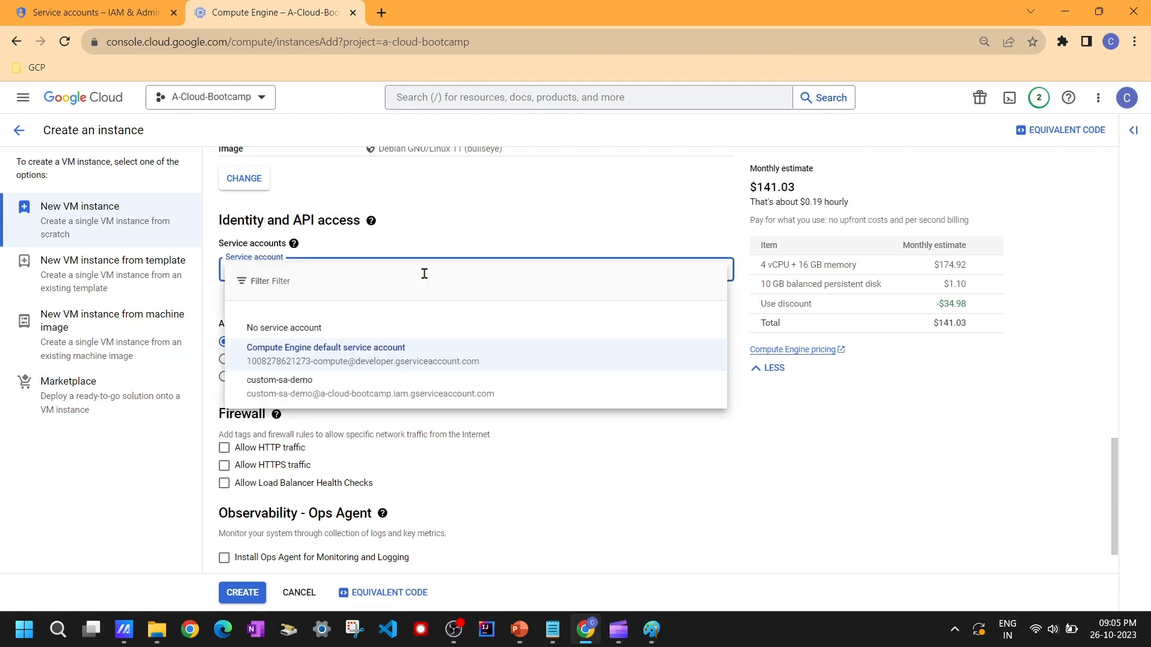
left_click(310, 394)
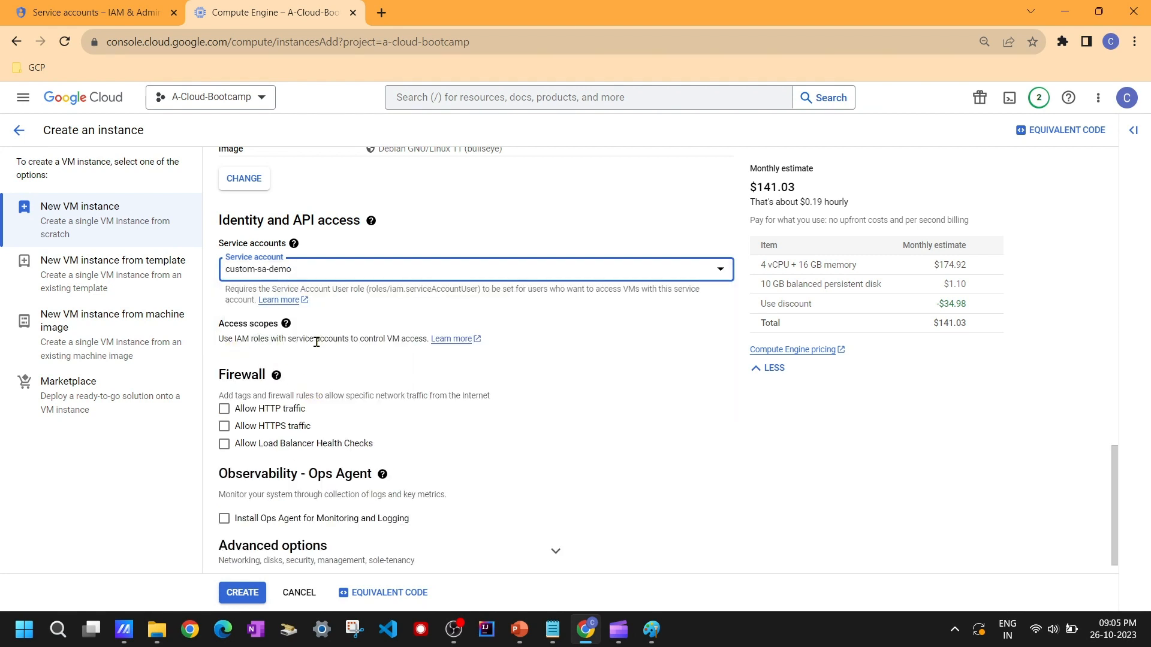
Step: Allow HTTP and HTTPS traffic in the firewall settings and create the instance
scroll(470, 340, "down", 1)
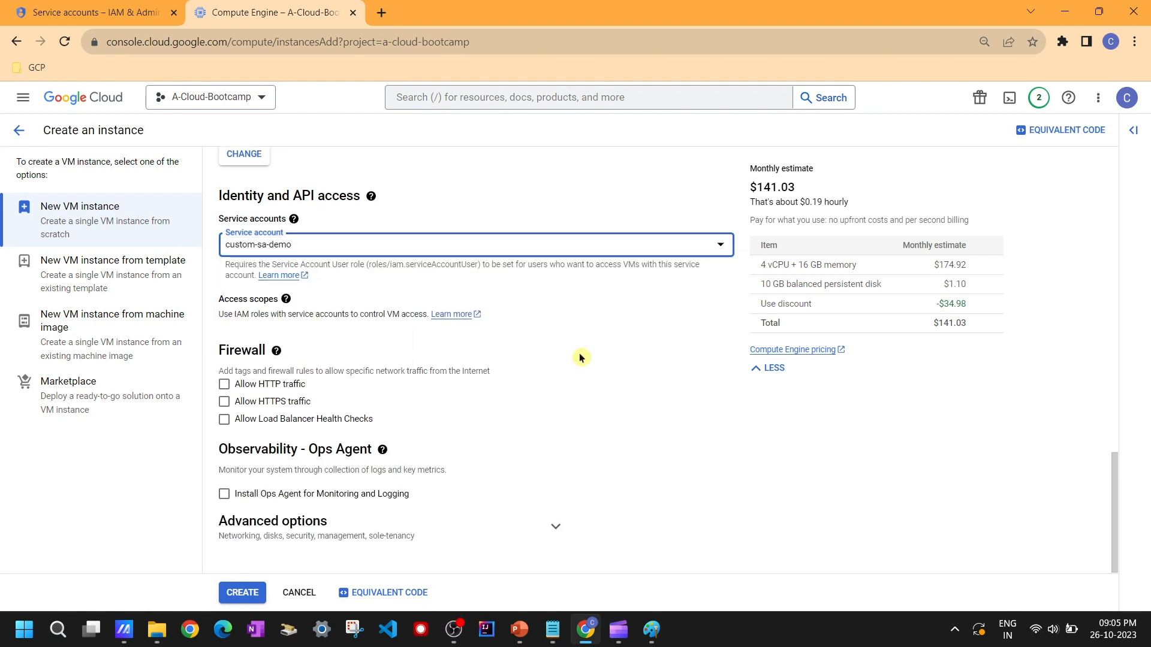
left_click(224, 385)
left_click(224, 402)
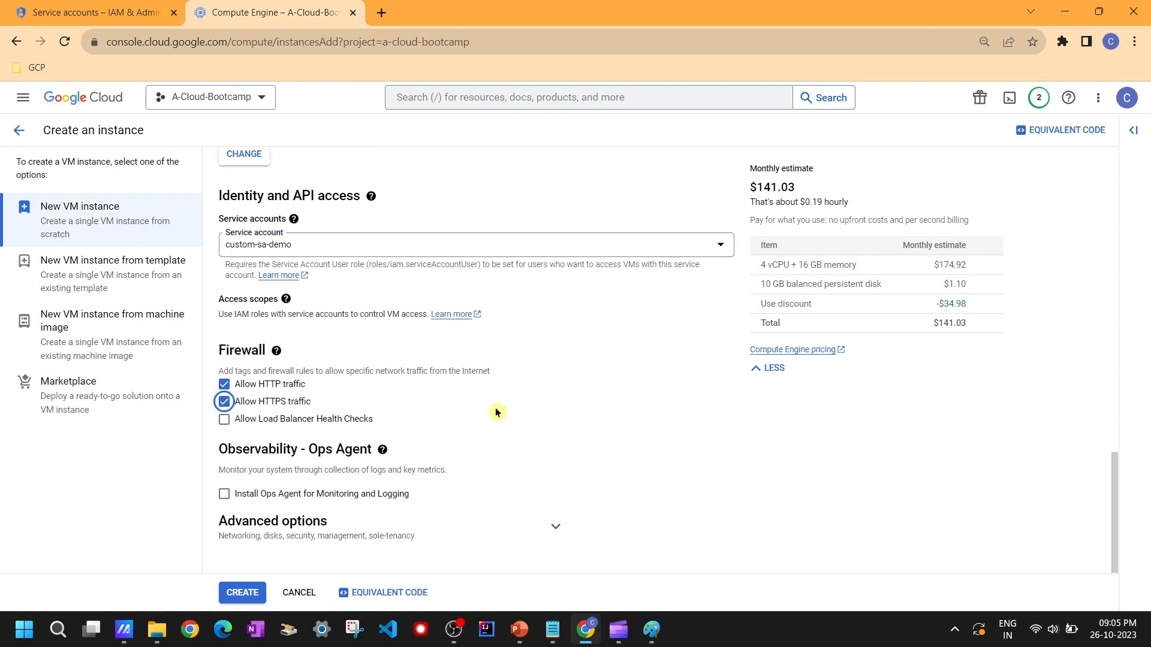
left_click(242, 593)
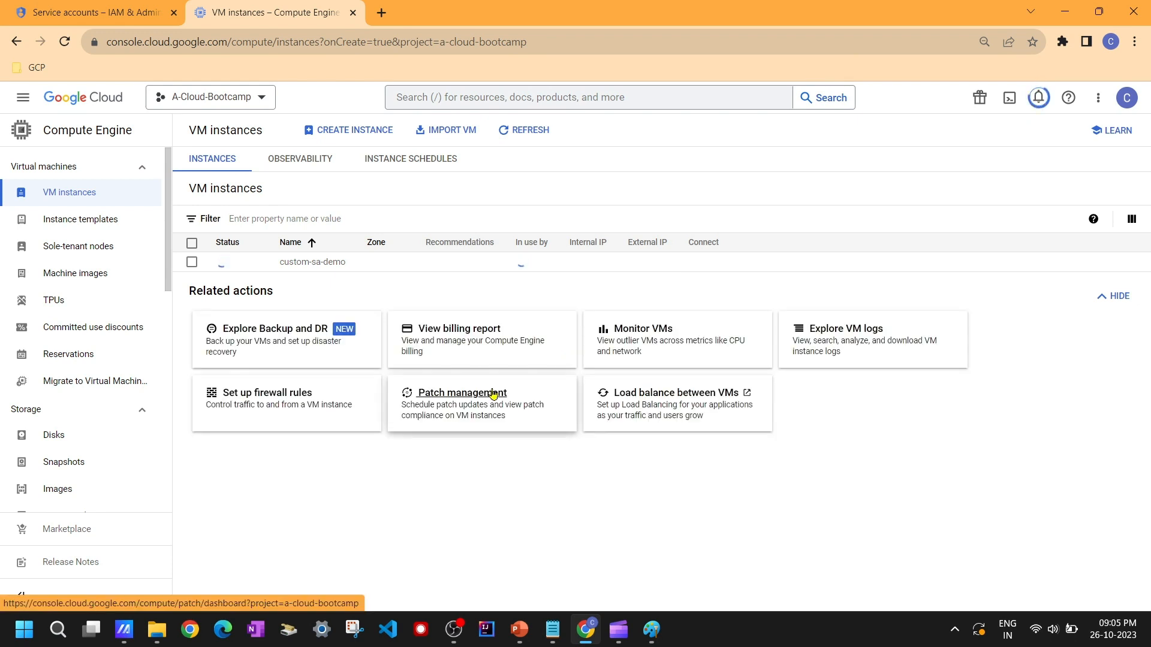
Step: Refresh the VM instance list and review the architecture diagram in Paint before returning to the browser
left_click(523, 129)
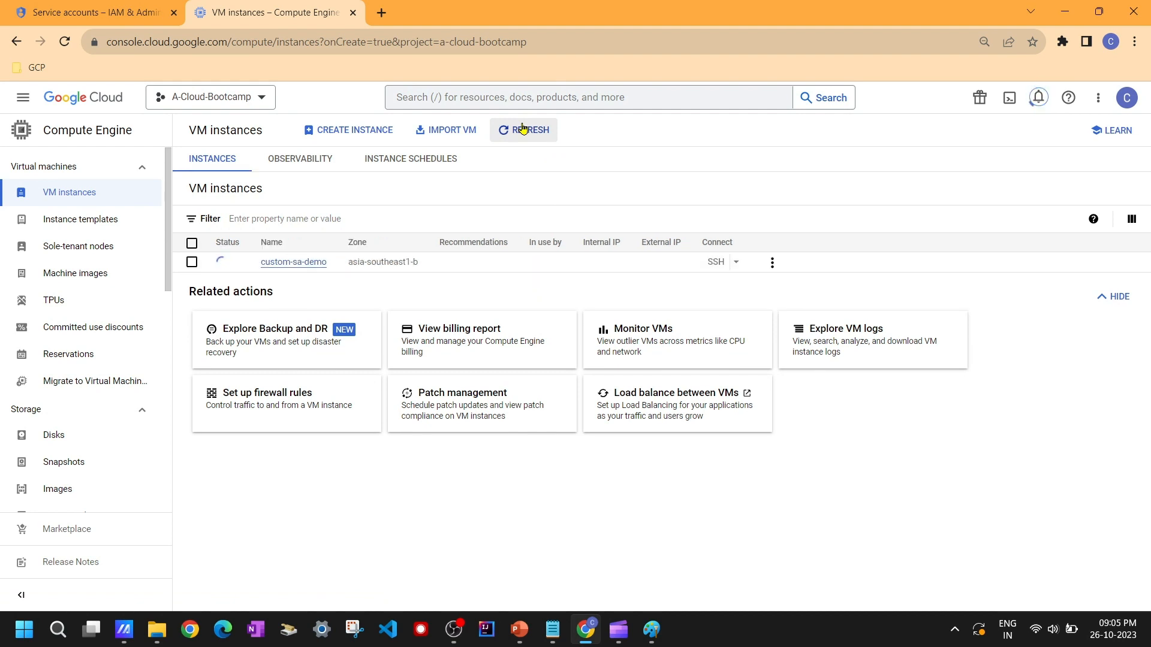
left_click(647, 639)
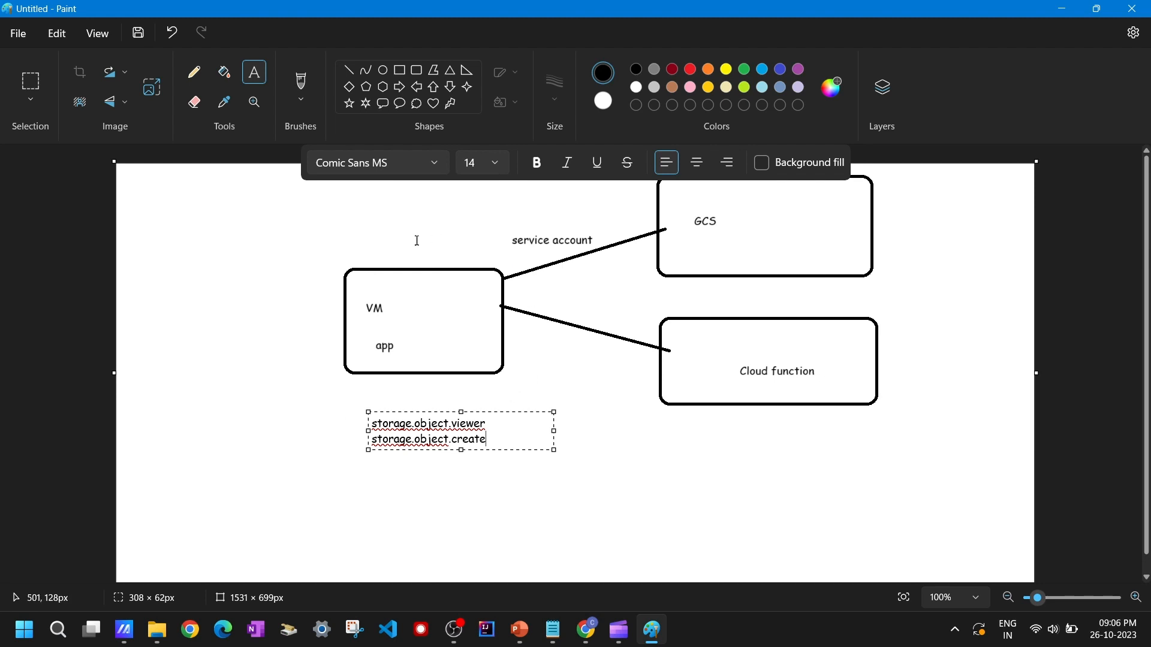
left_click(561, 396)
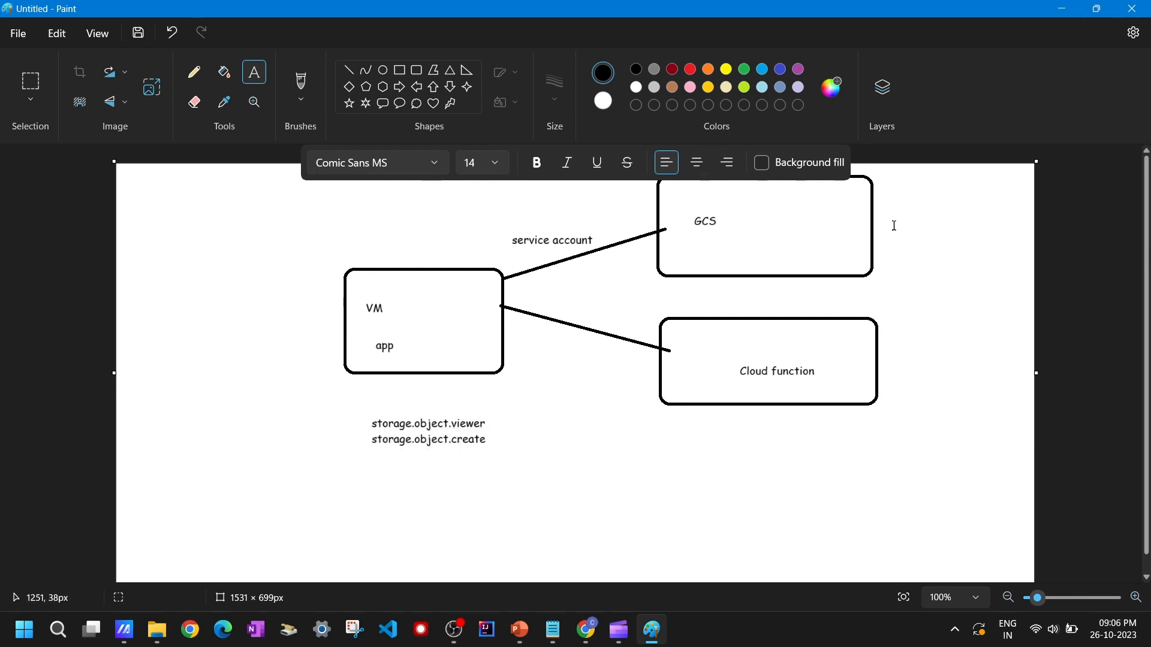
left_click(1062, 9)
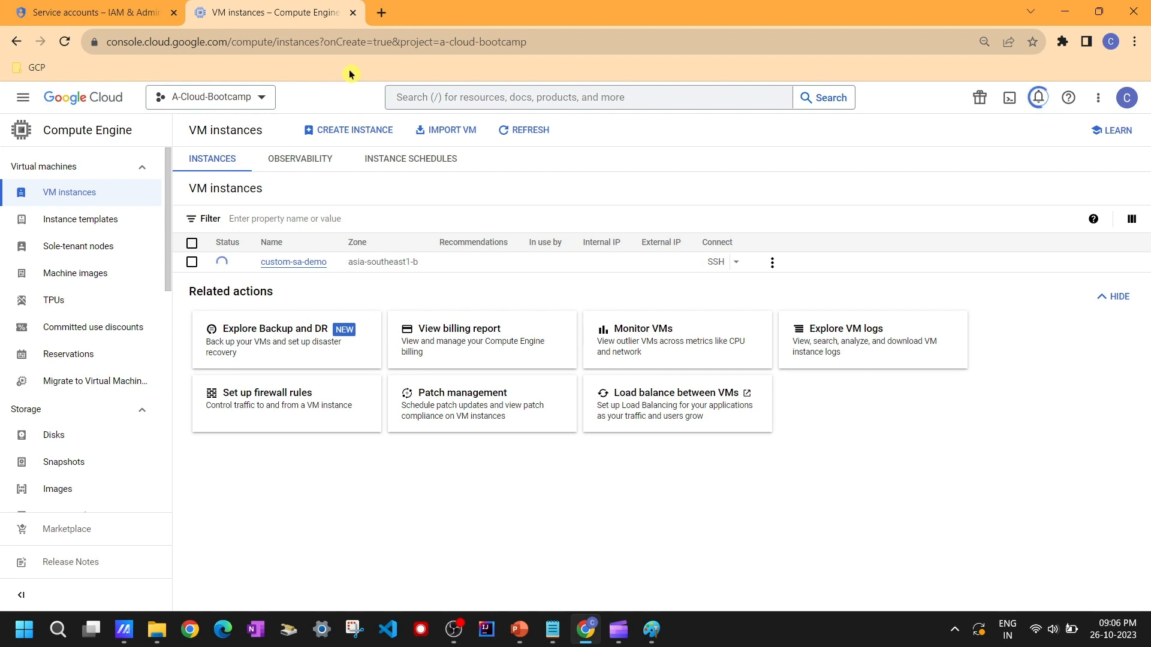
left_click(62, 44)
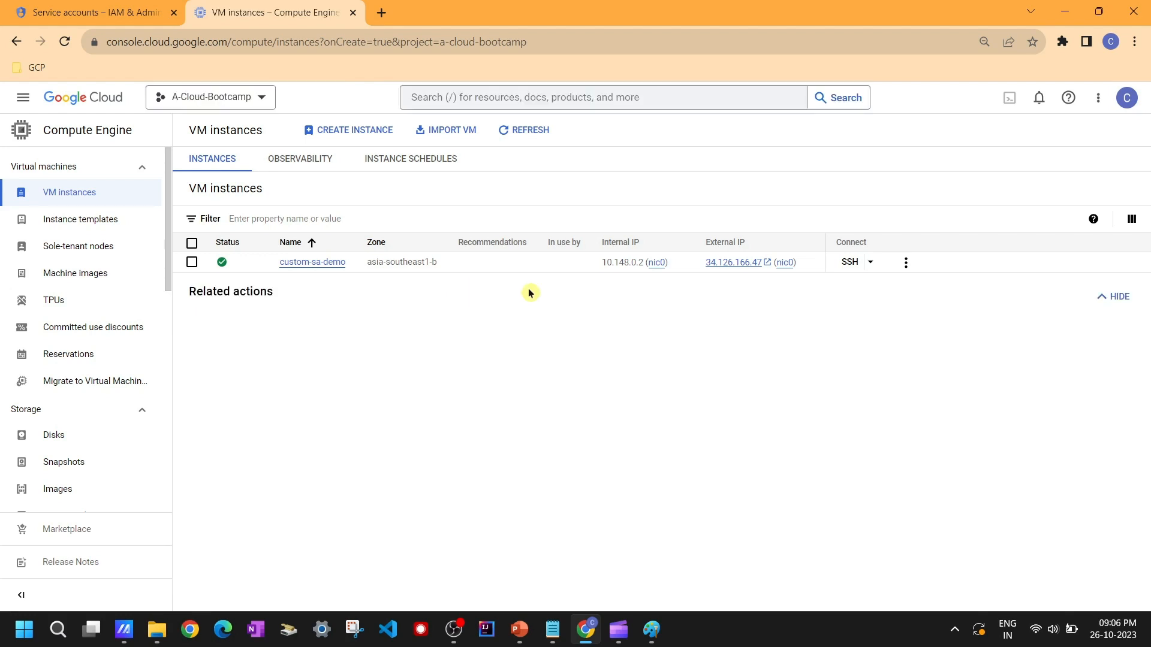
Step: Open an SSH-in-browser session to custom-sa-demo, authorize the connection, then switch to Paint
left_click(847, 262)
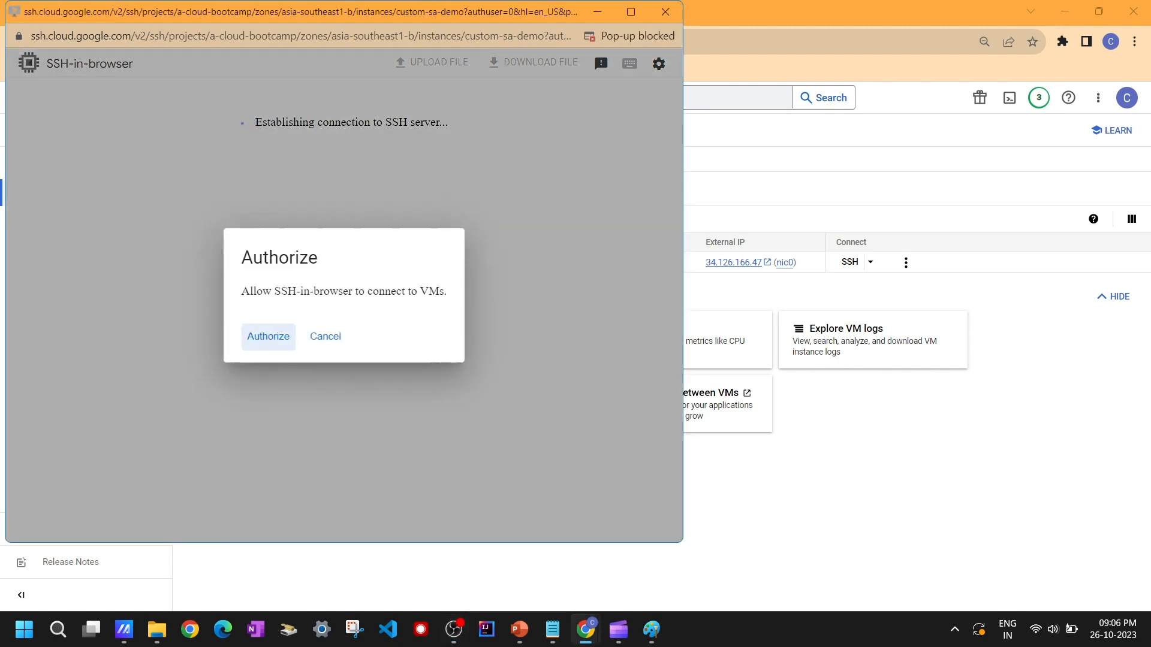
left_click(268, 336)
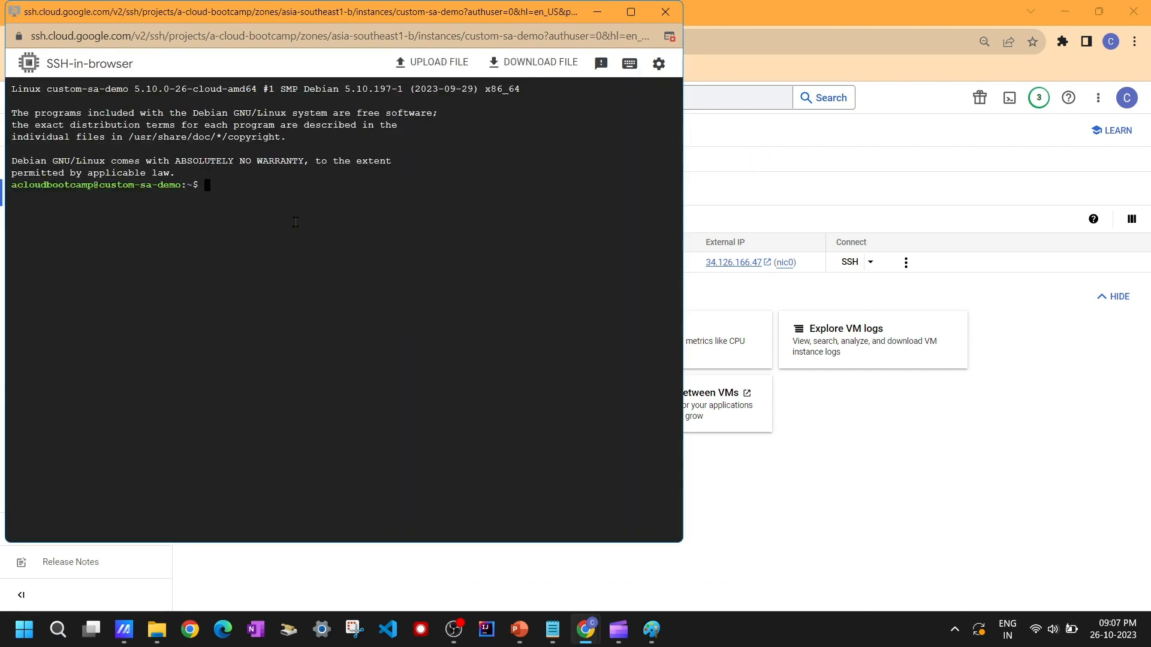
key("Return")
key("Return")
key("Return")
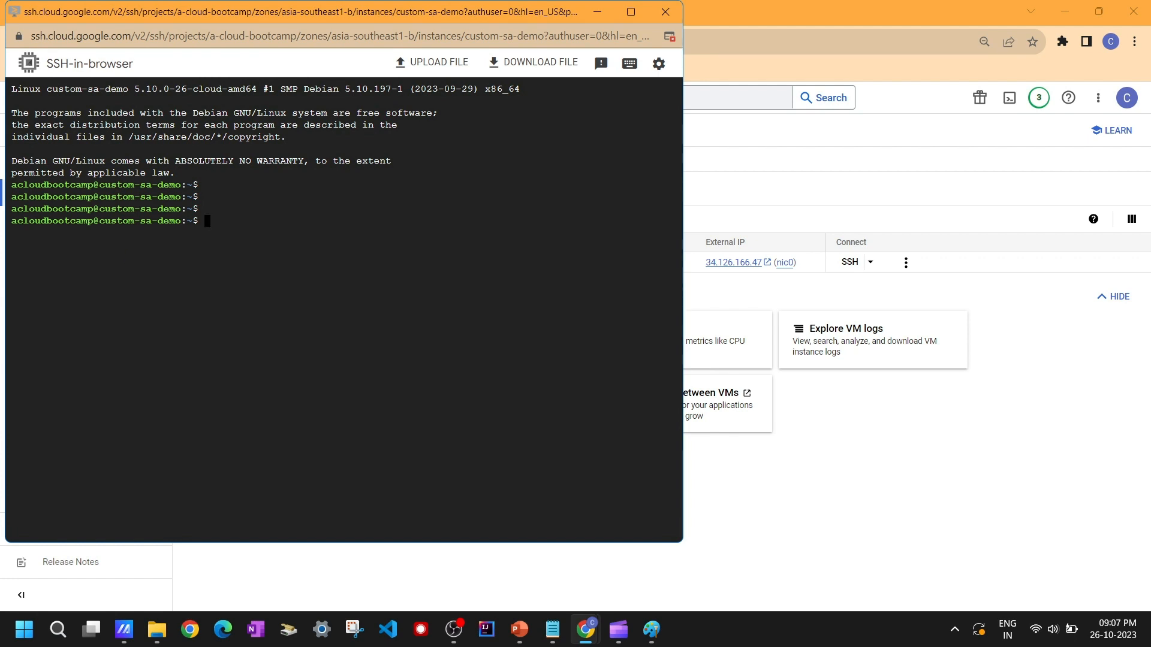
left_click(651, 629)
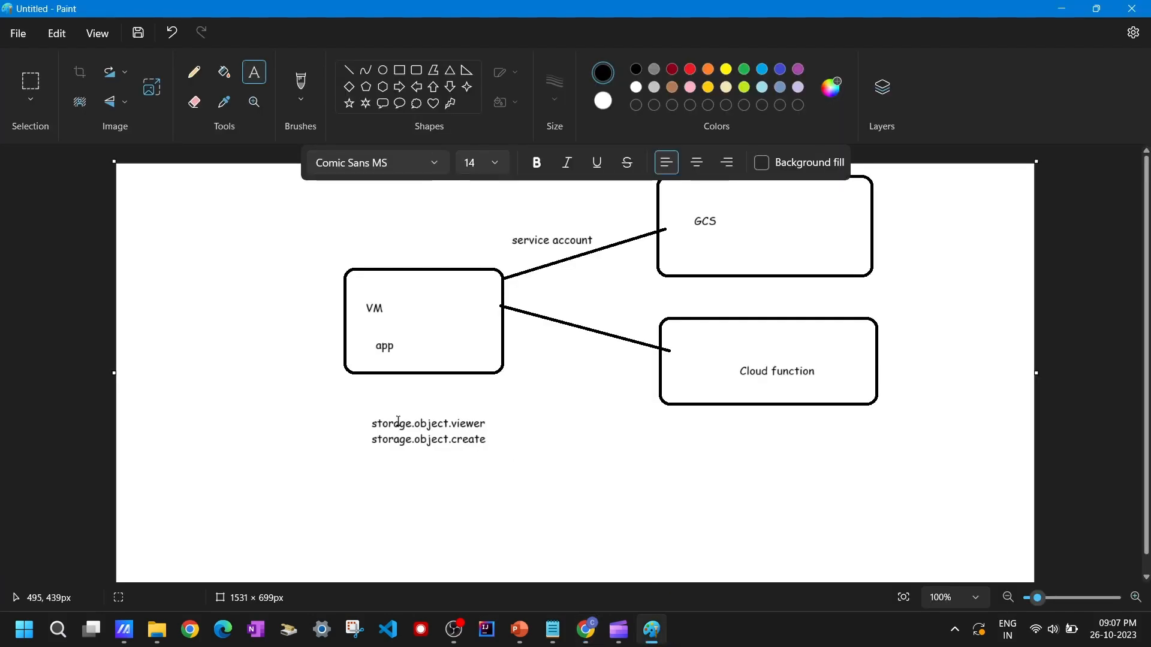
Step: Leave the Paint diagram and return to the browser's VM instances page
left_click_drag(346, 410, 525, 458)
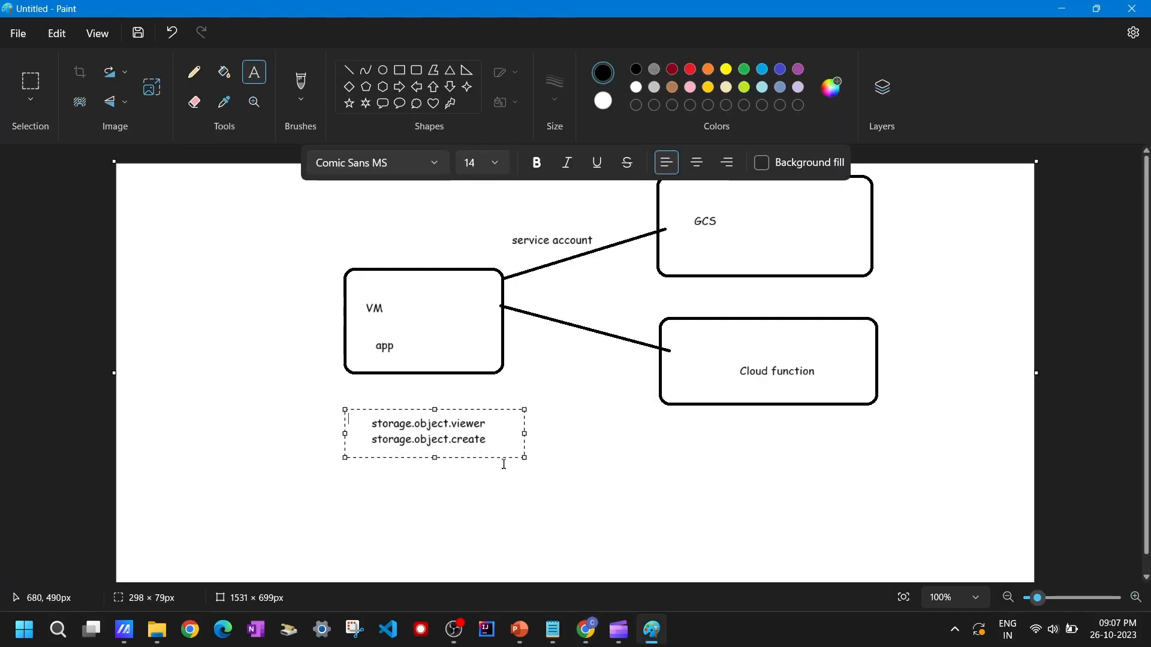
left_click(576, 445)
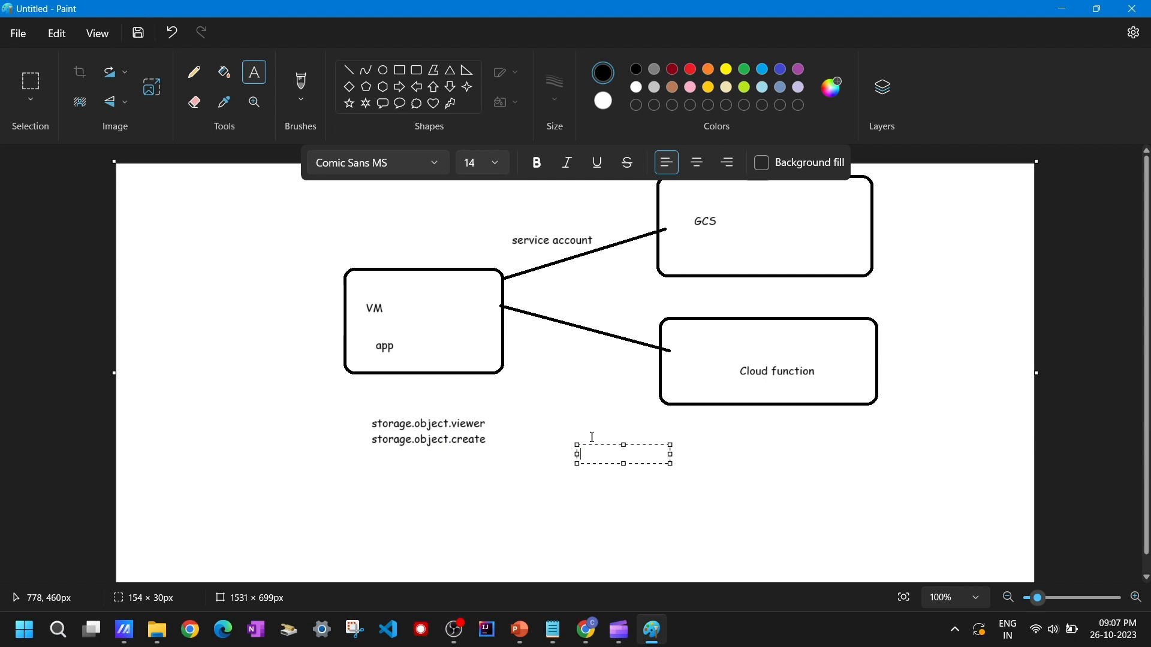
left_click(666, 629)
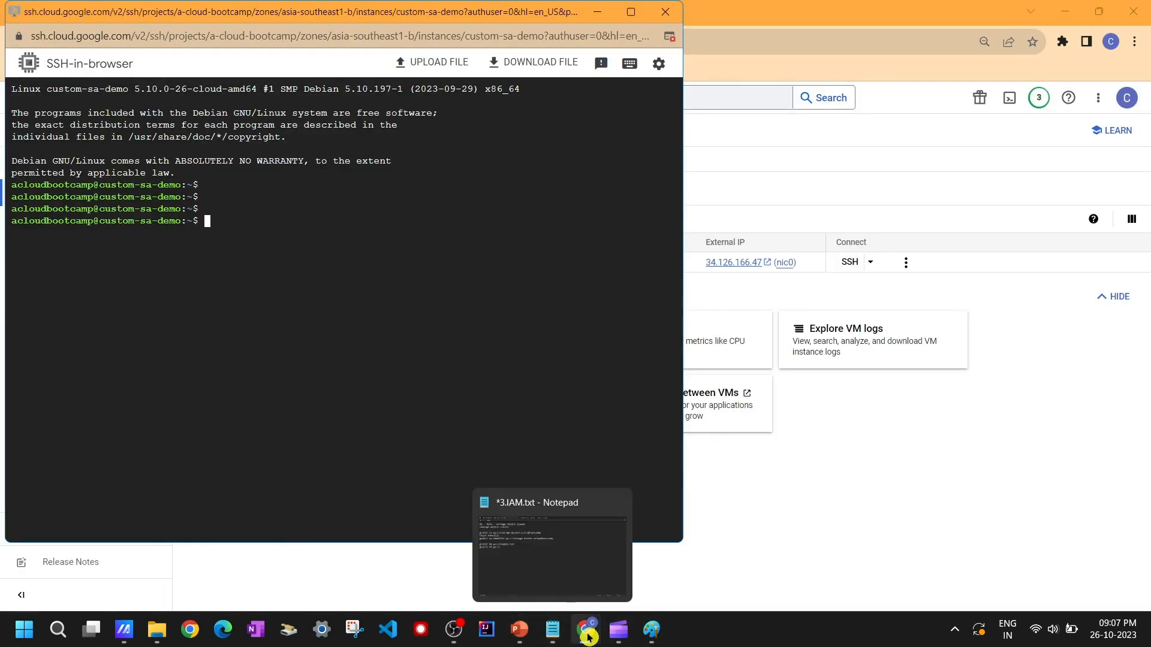
mouse_move(586, 633)
left_click(527, 542)
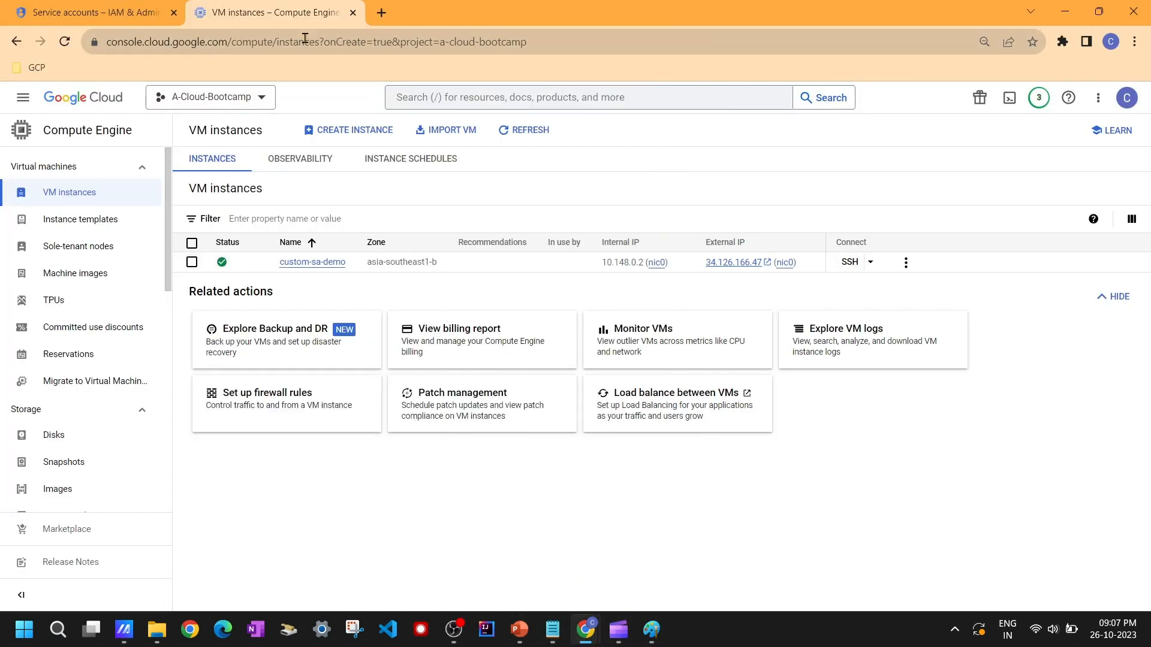
Step: Duplicate the VM instances tab, then open Cloud Storage Buckets in the original tab
right_click(301, 15)
left_click(369, 131)
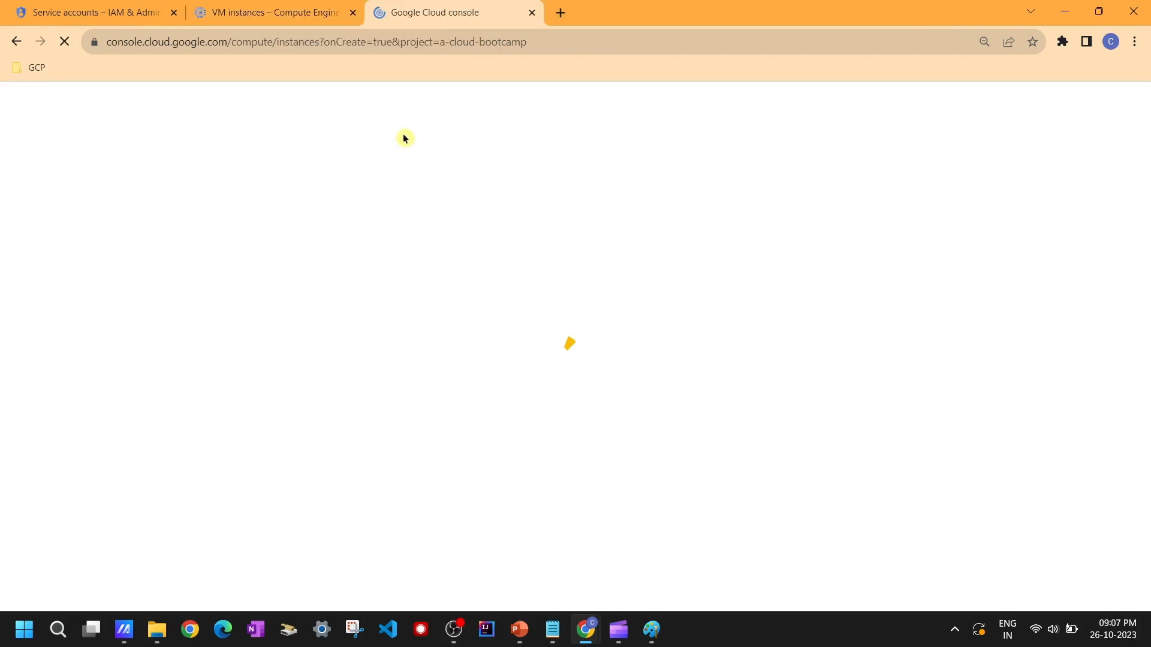
left_click(274, 13)
left_click(23, 97)
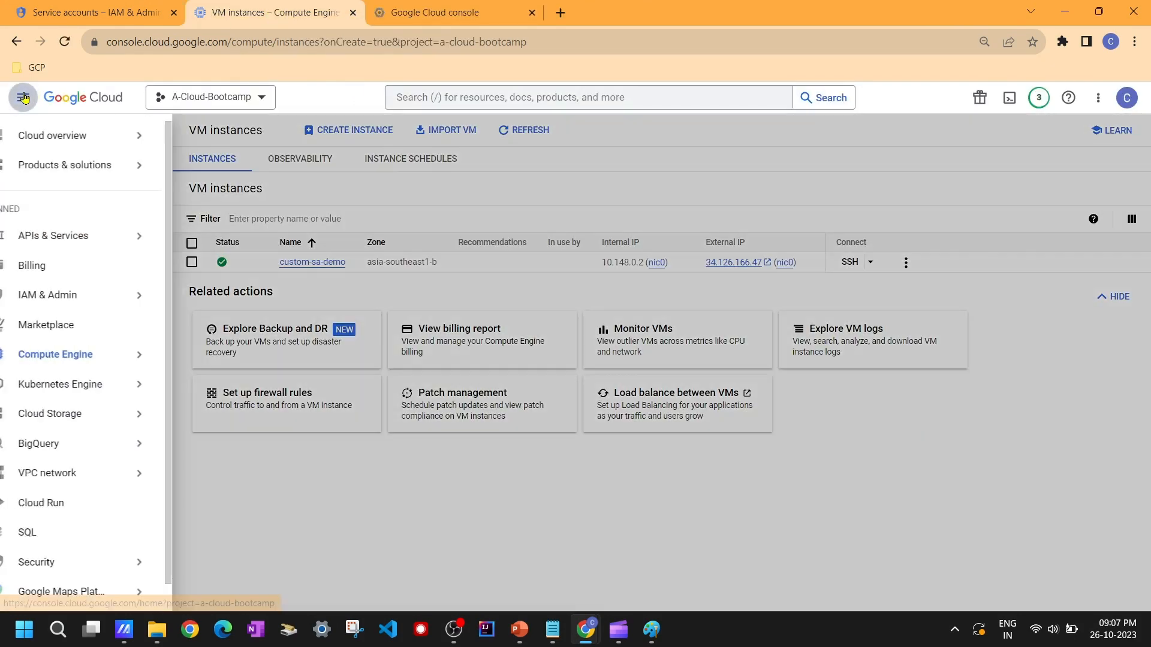
mouse_move(141, 413)
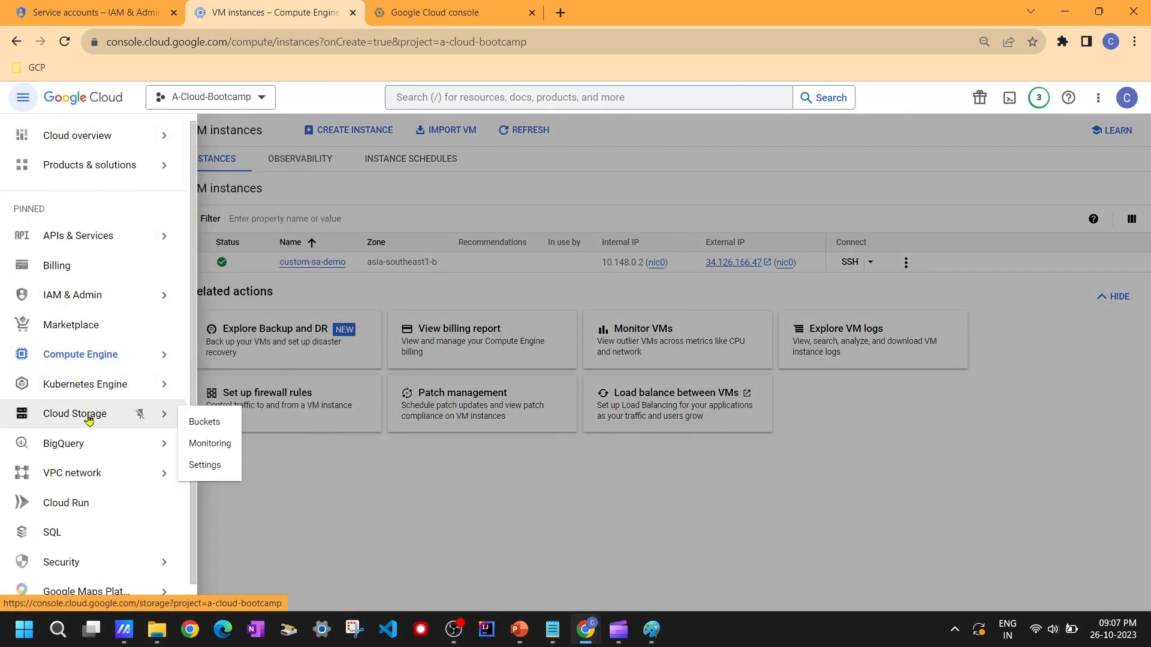
left_click(217, 424)
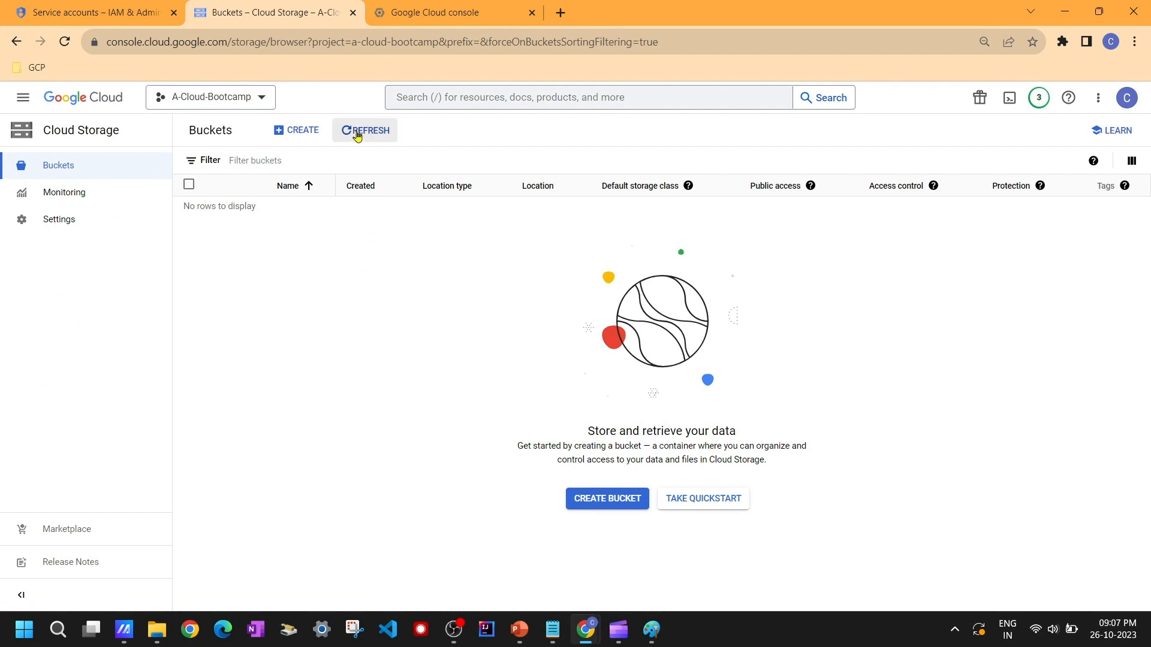
Step: Create a bucket named sa-bucket-demo, keeping public access prevention enforced
left_click(295, 129)
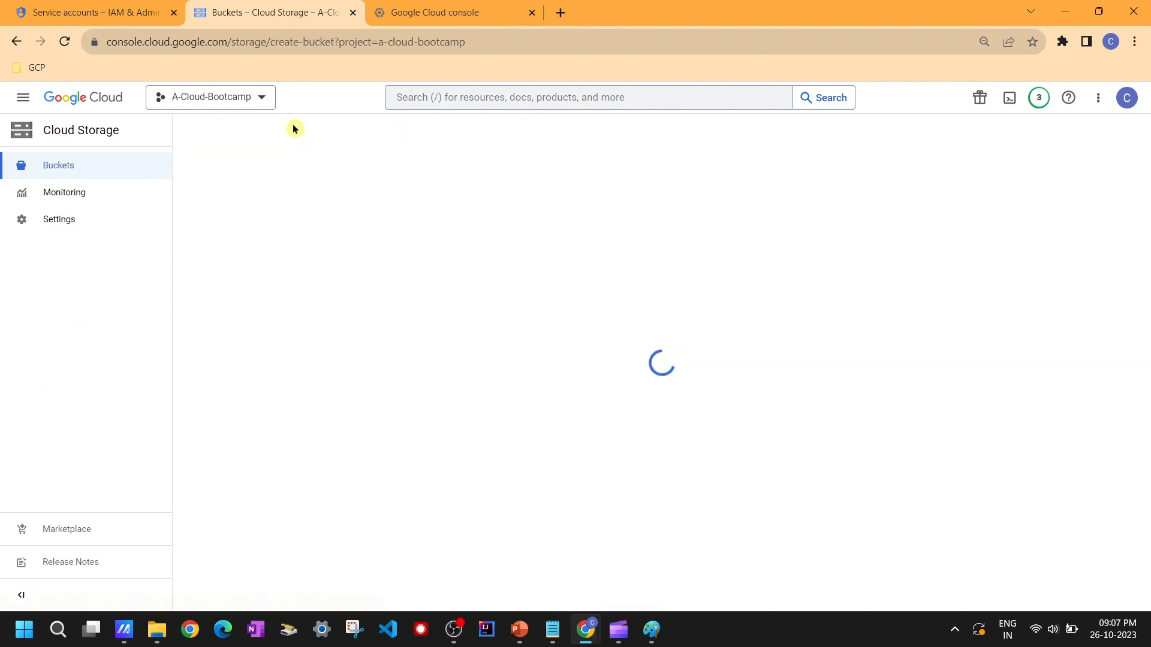
left_click(279, 235)
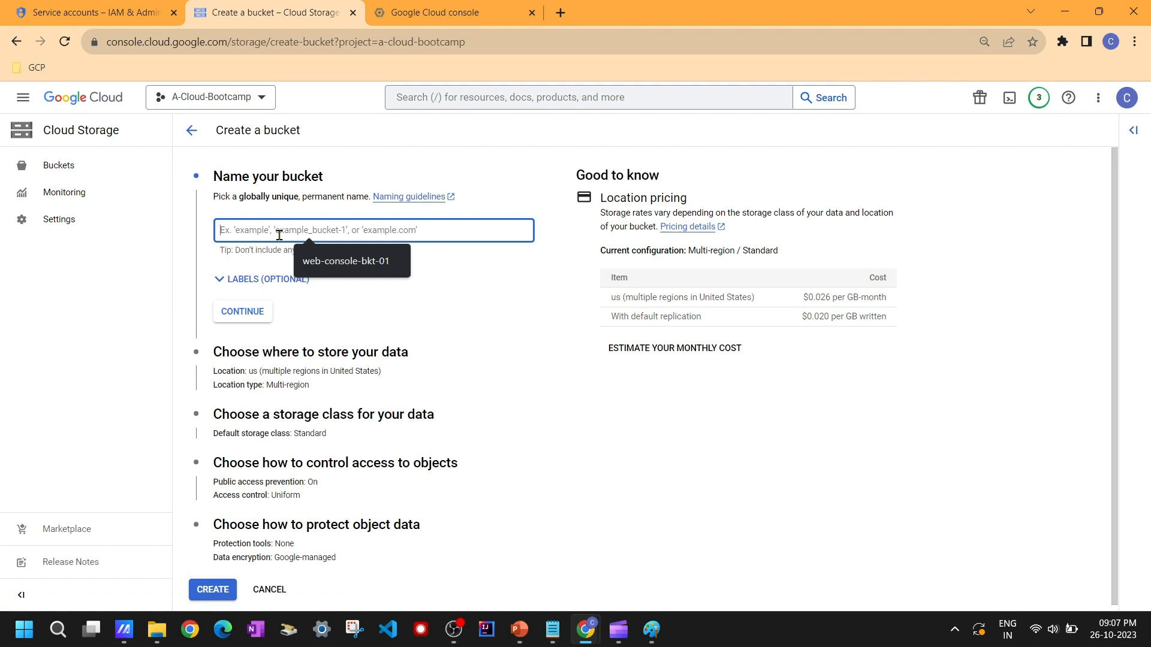
type("sa-bucket-demo")
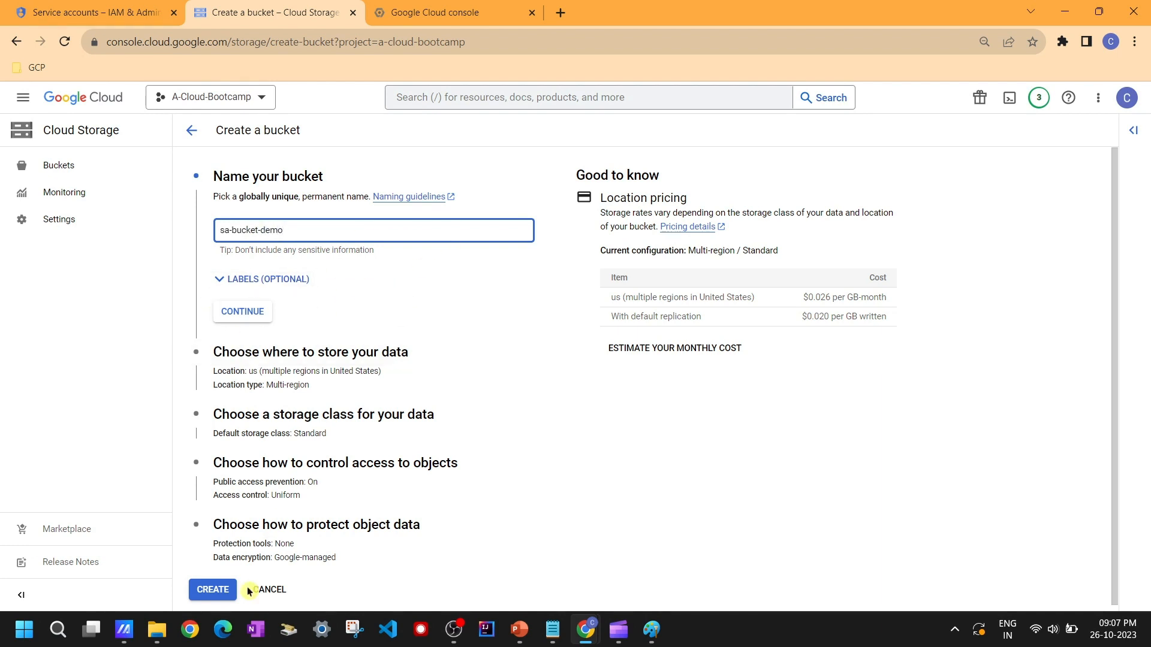
left_click(212, 600)
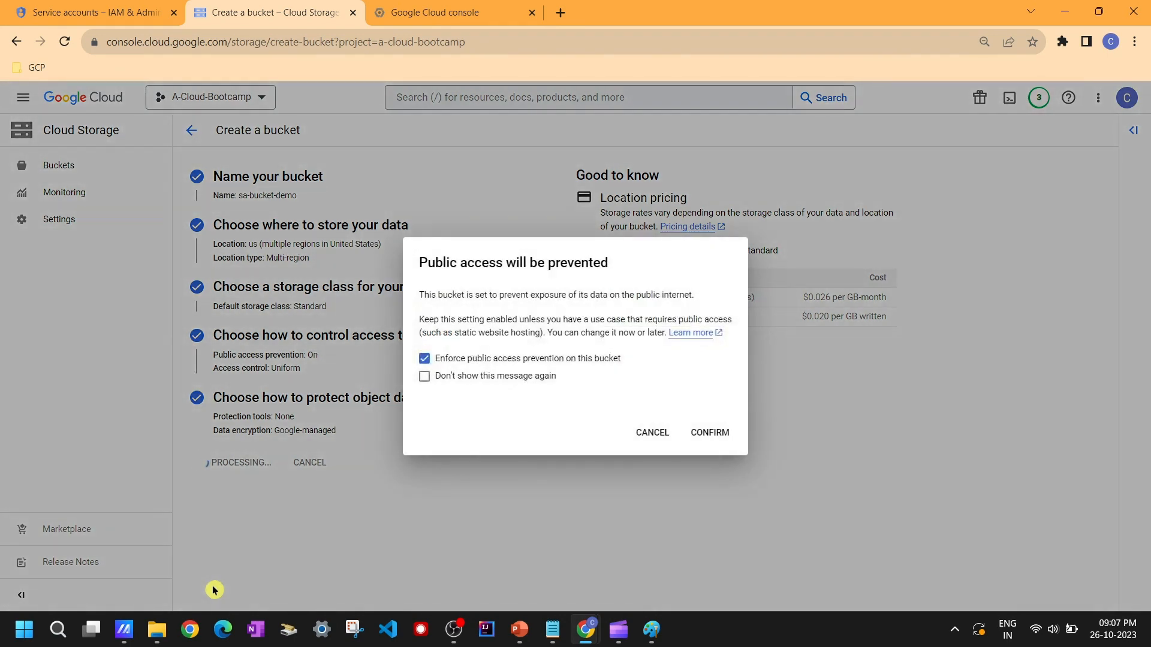
left_click(711, 440)
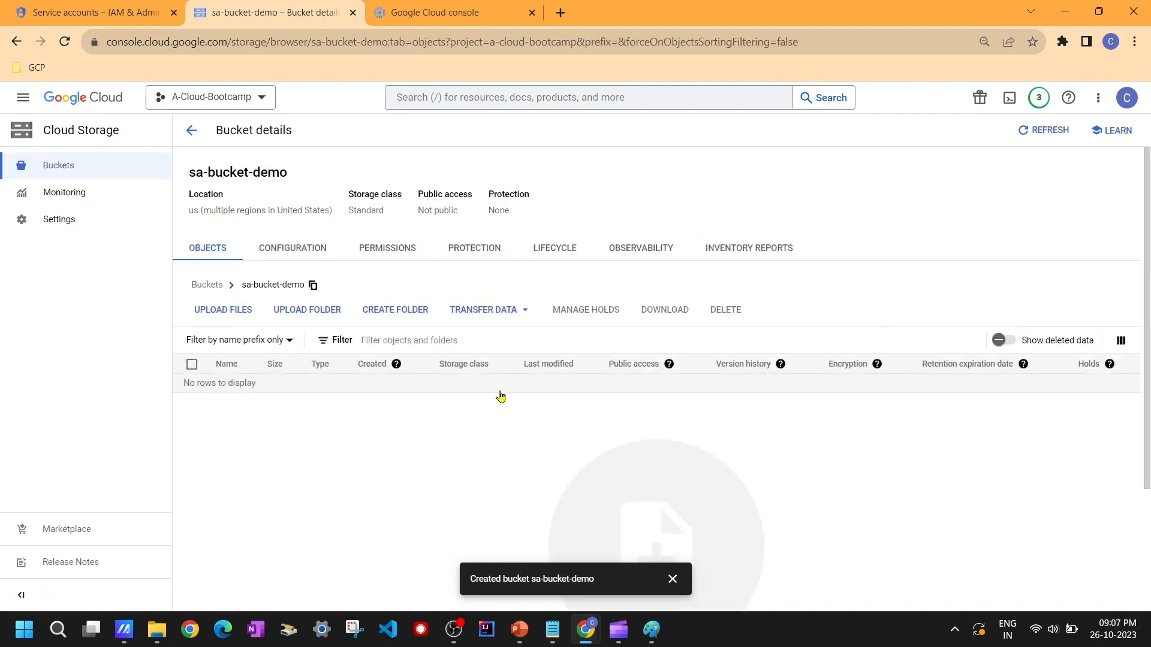
Step: Copy the bucket name, go back to the bucket list, and reopen sa-bucket-demo
triple_click(217, 171)
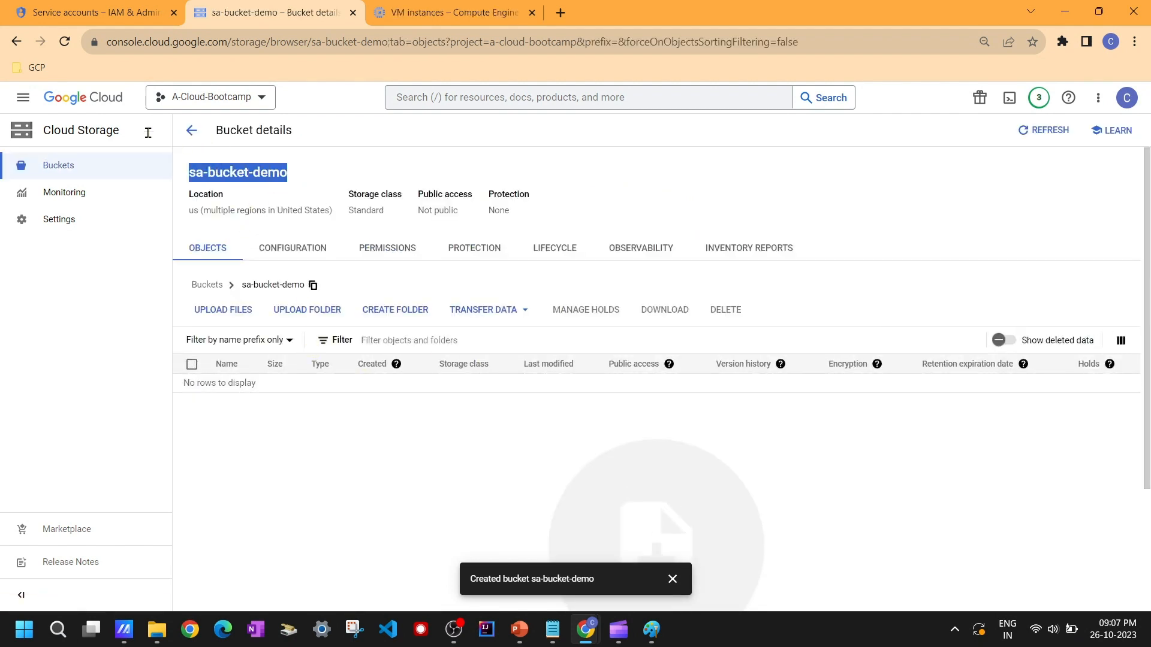
left_click(192, 130)
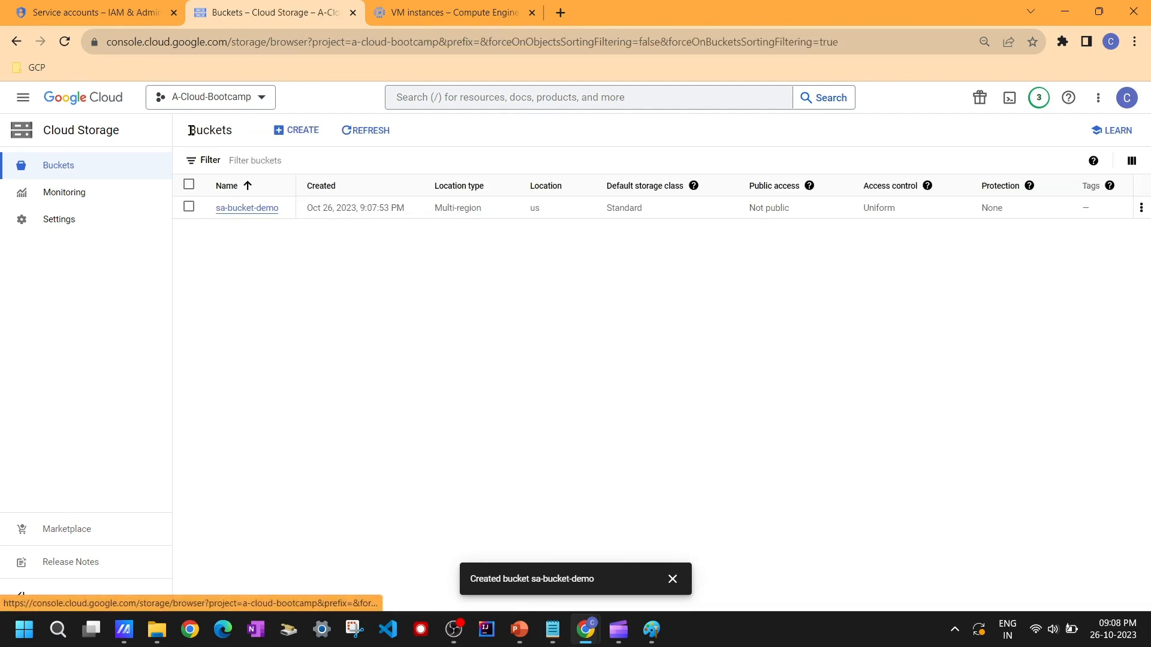
left_click(258, 210)
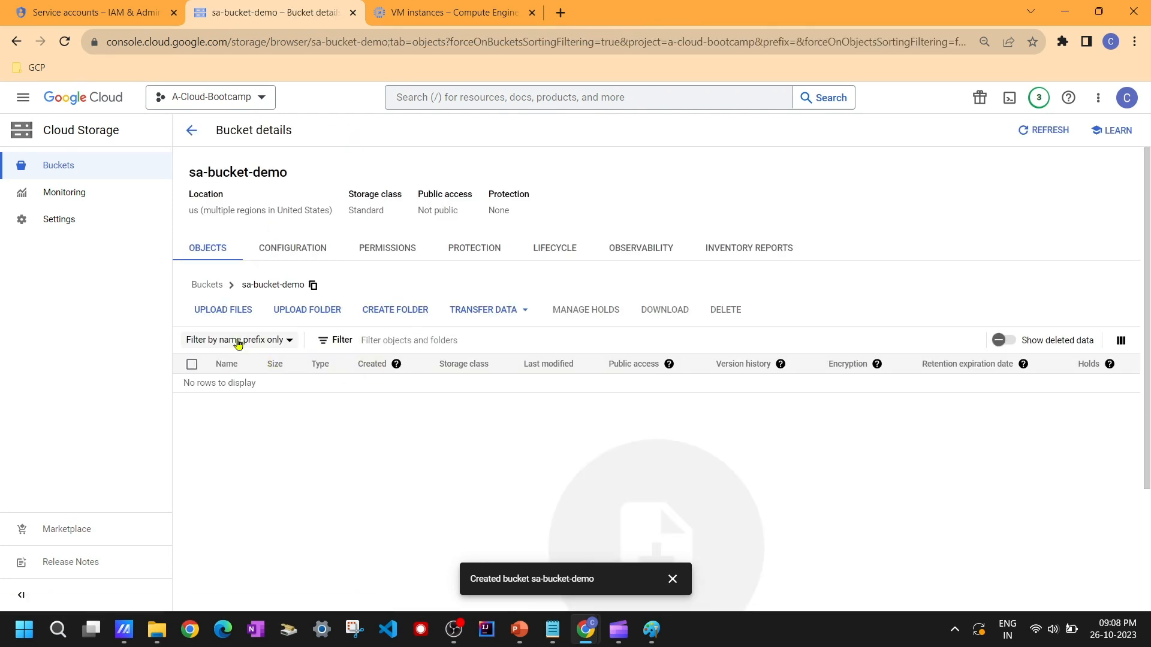
Step: Upload main.tf from Desktop > Demo > Terraform_Code into the bucket
left_click(222, 312)
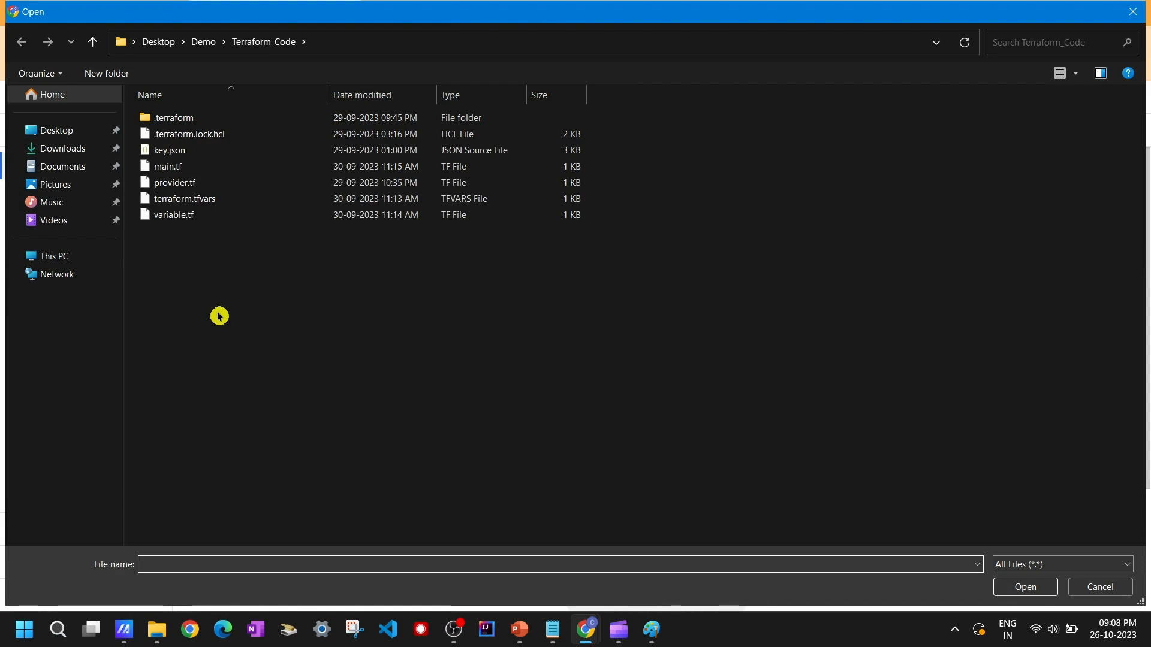
left_click(210, 168)
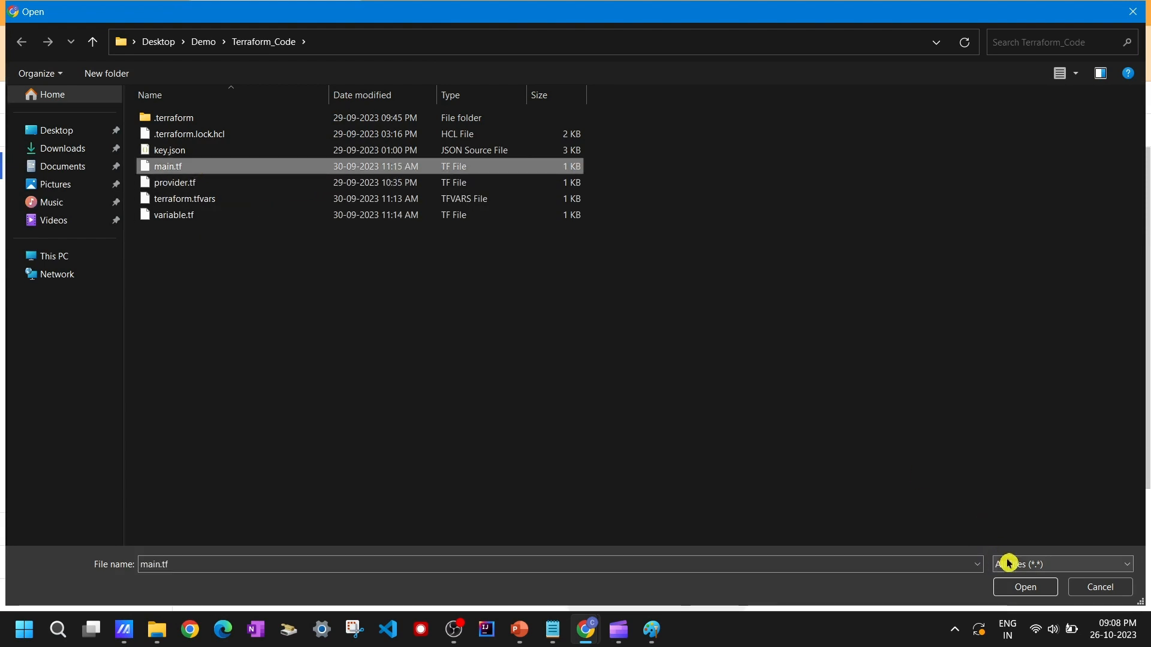
left_click(1026, 587)
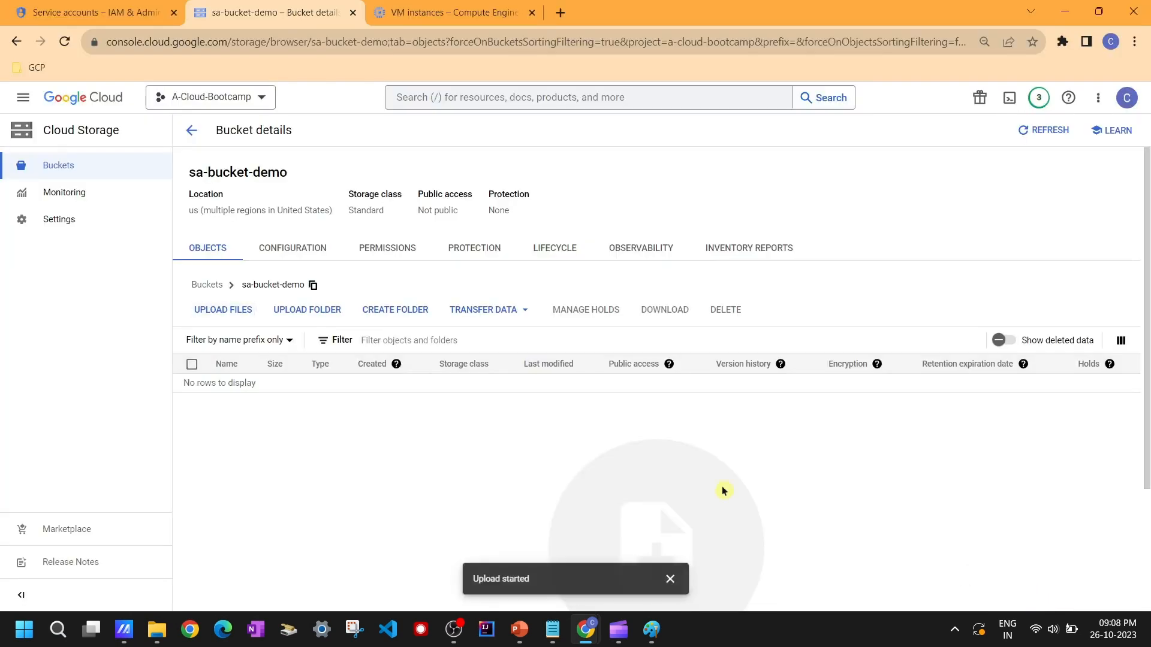
Step: Upload variable.tf from the same Terraform_Code folder into the bucket
left_click(222, 312)
left_click(208, 221)
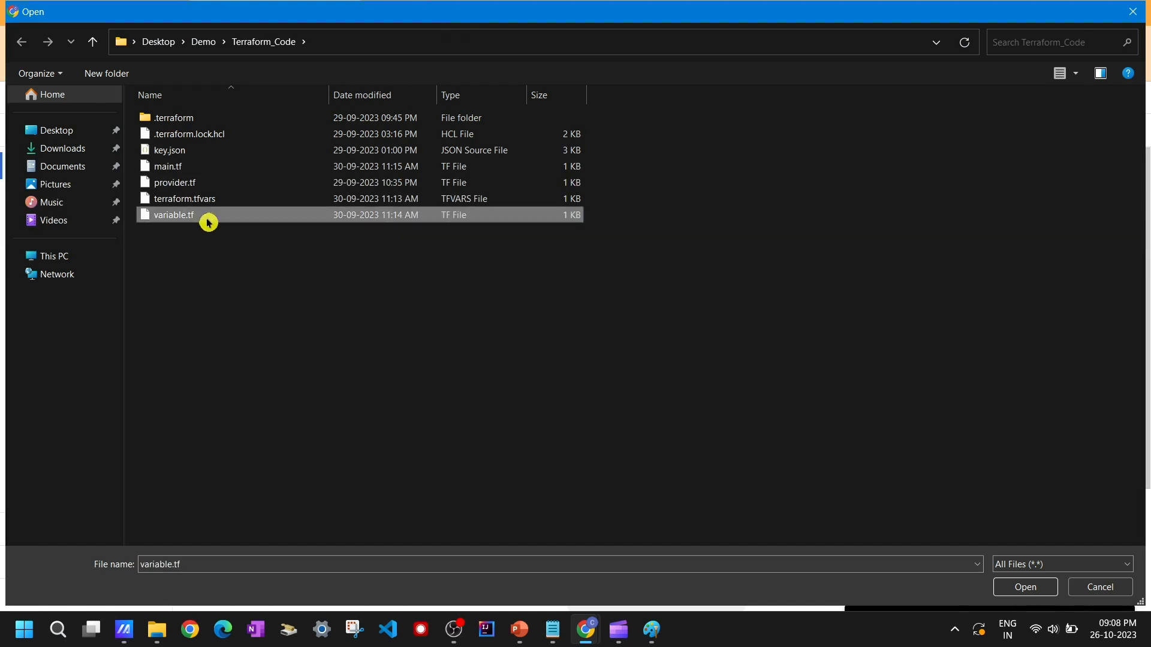
left_click(1032, 586)
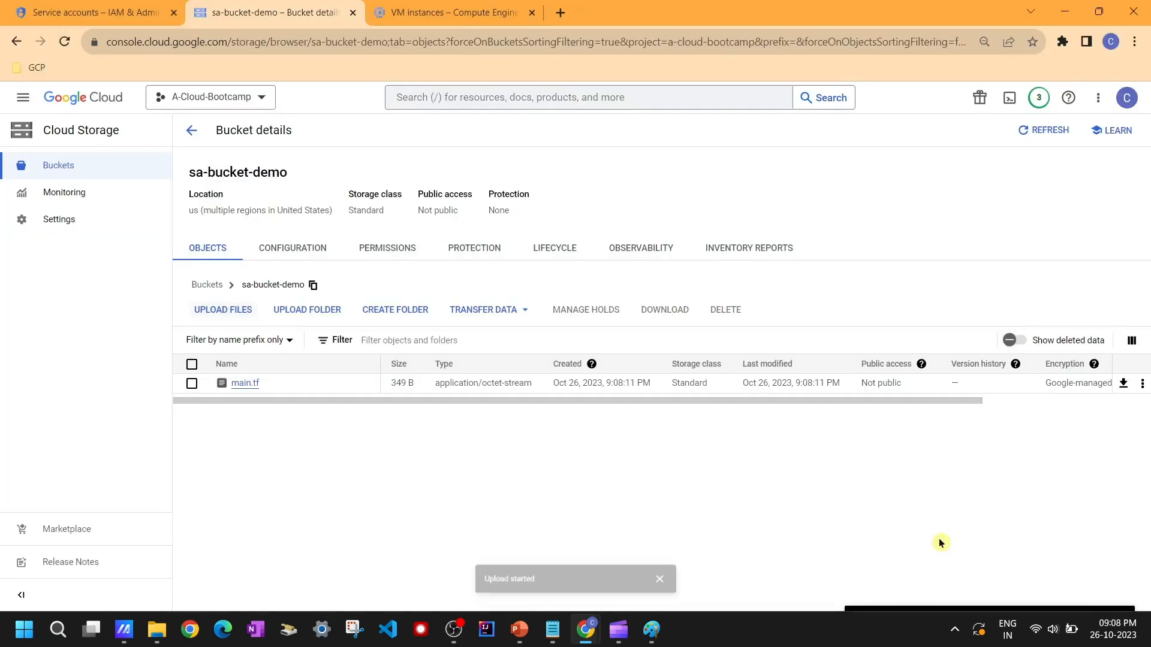
Step: Copy the bucket name and run gsutil ls gs://sa-bucket-demo in the SSH session
triple_click(253, 174)
key("ctrl+c")
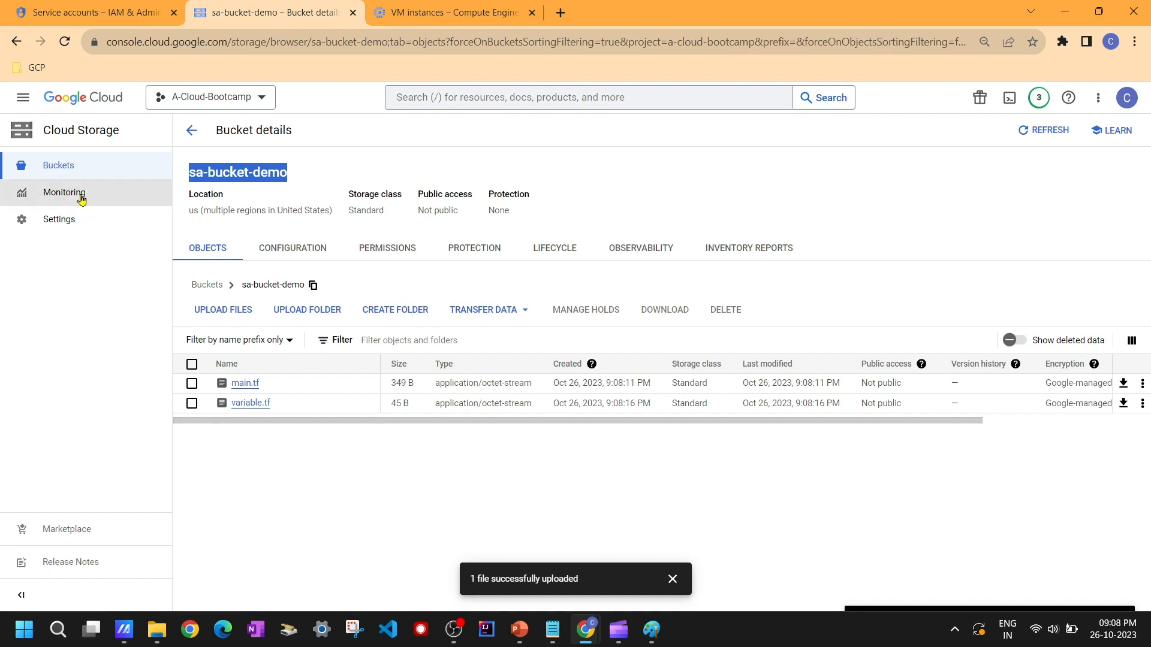
mouse_move(560, 641)
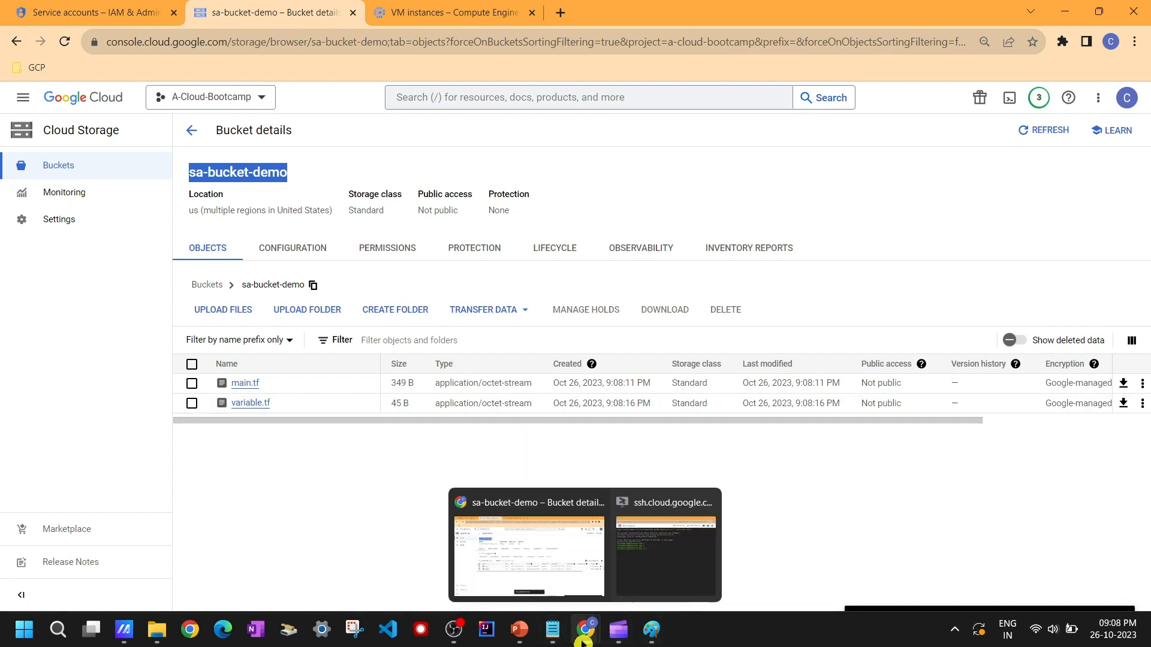
left_click(798, 552)
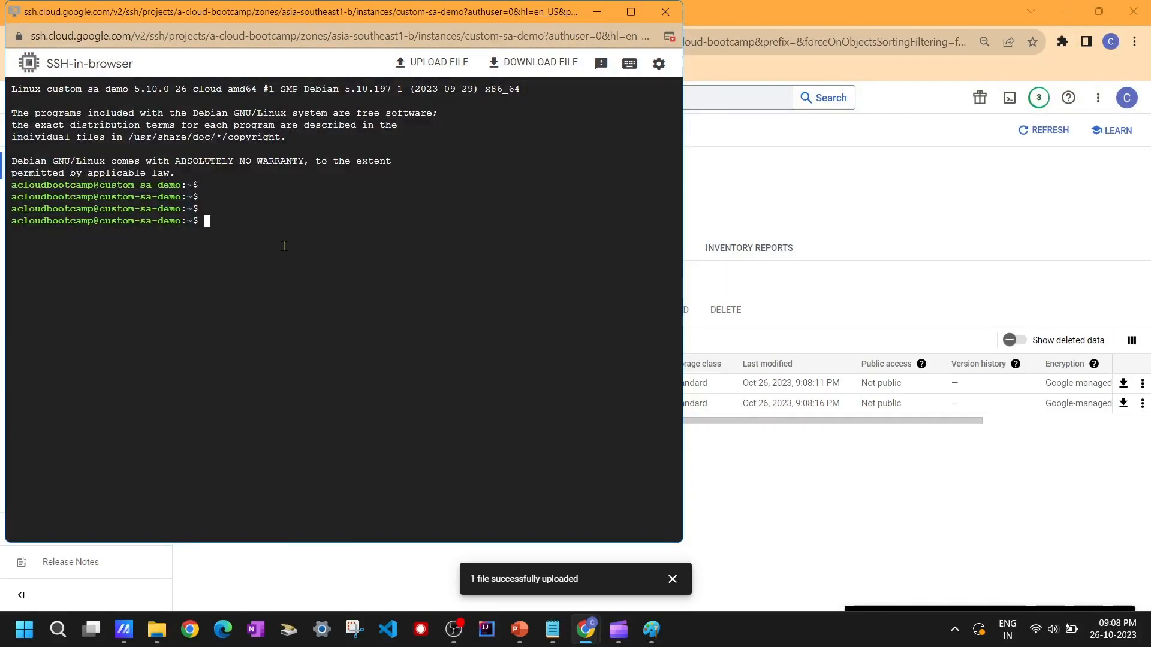
type("gsutil ls gs")
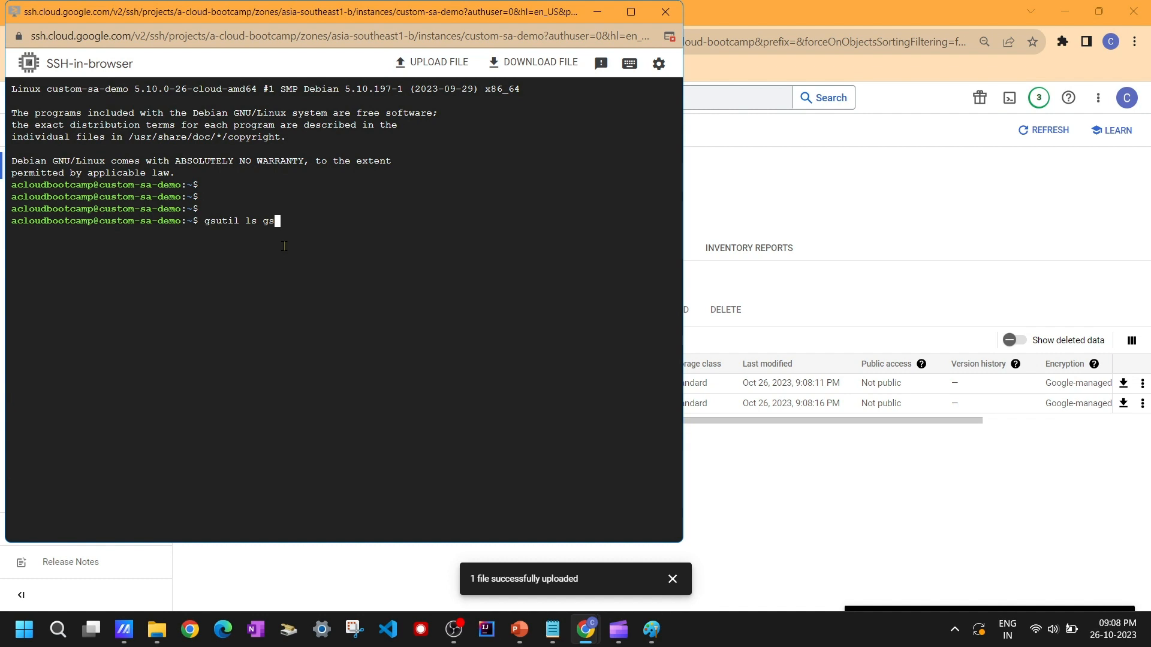
type("://")
right_click(344, 227)
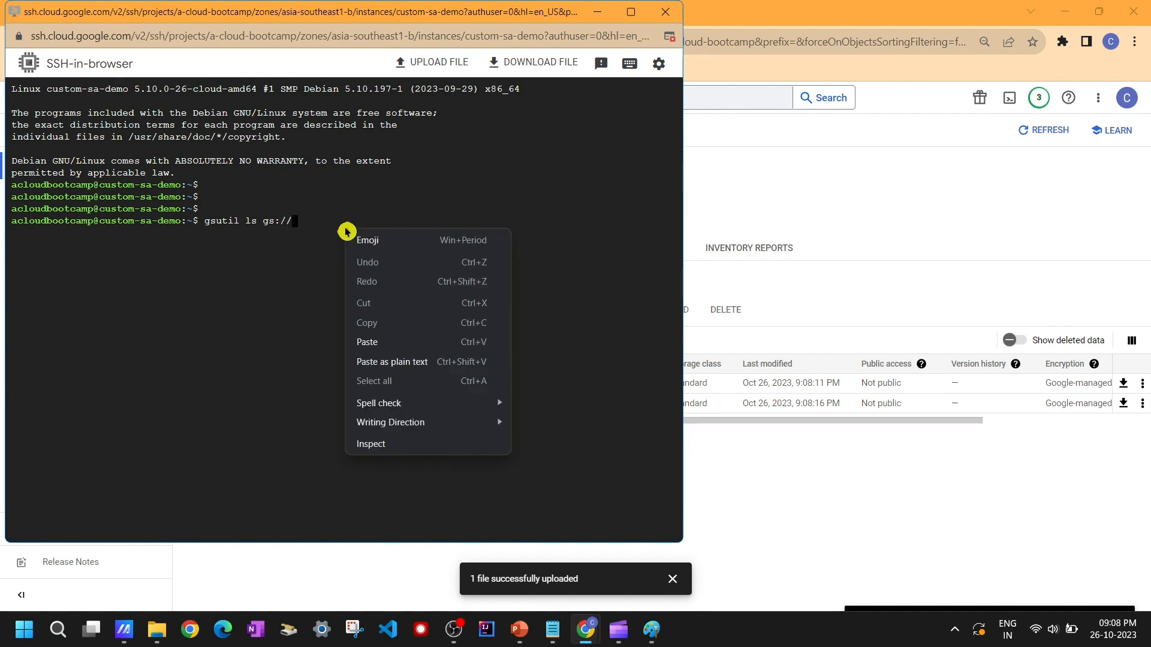
left_click(402, 347)
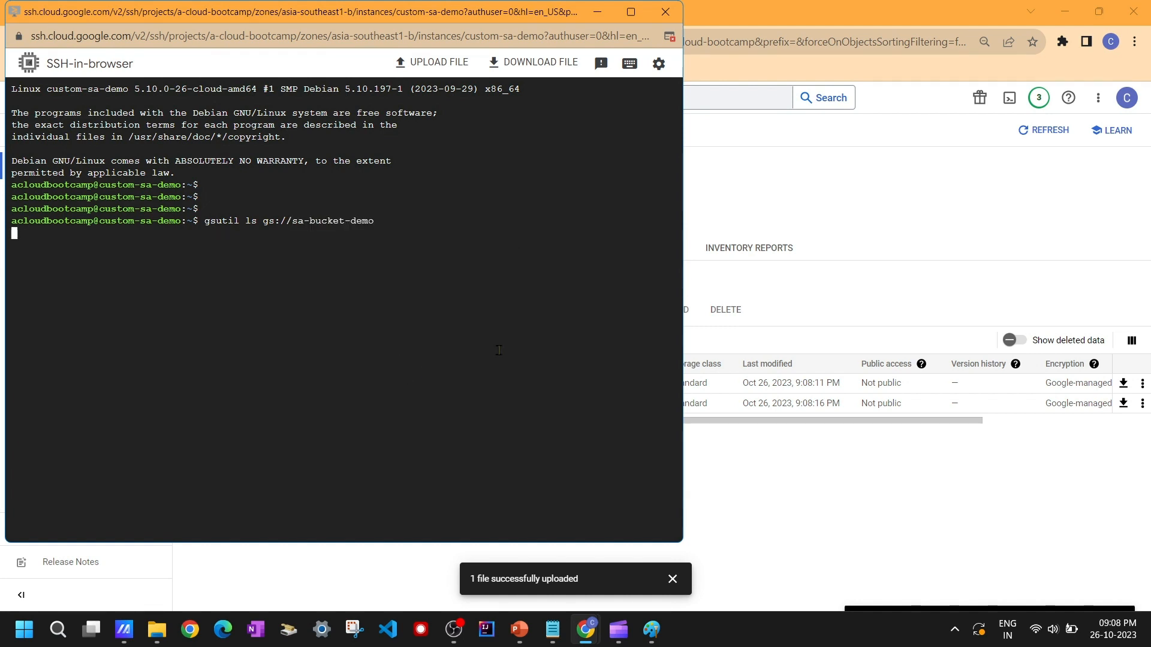
Step: Compare the gsutil listing in the SSH window with the bucket's object list
left_click(898, 239)
triple_click(270, 179)
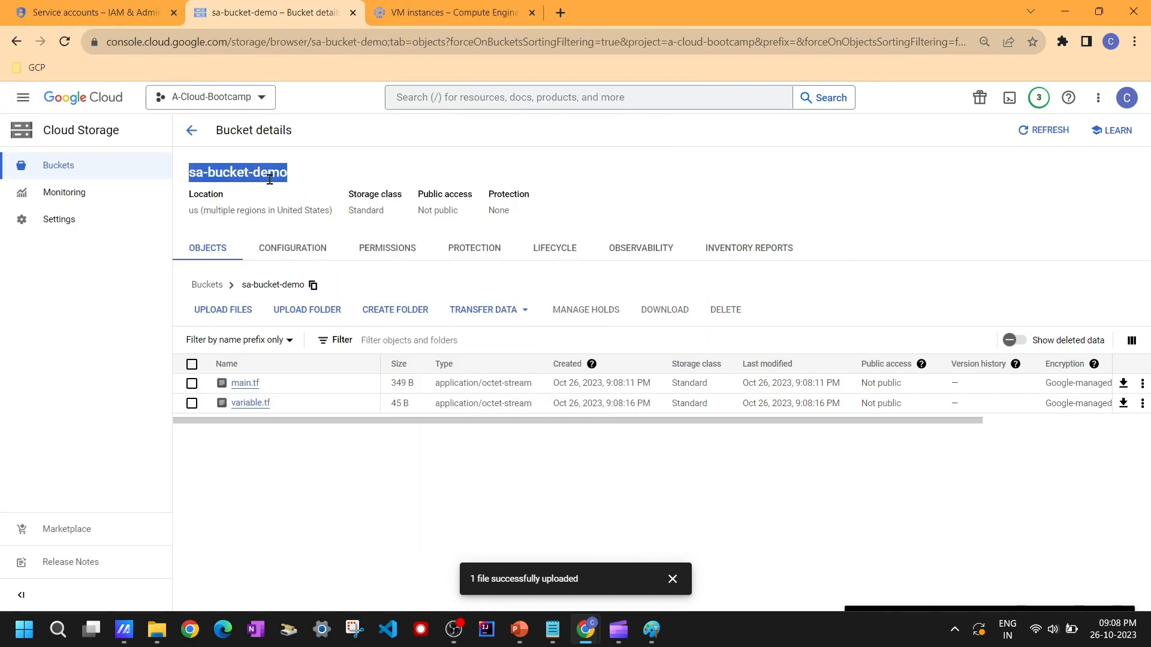
key("alt+Tab")
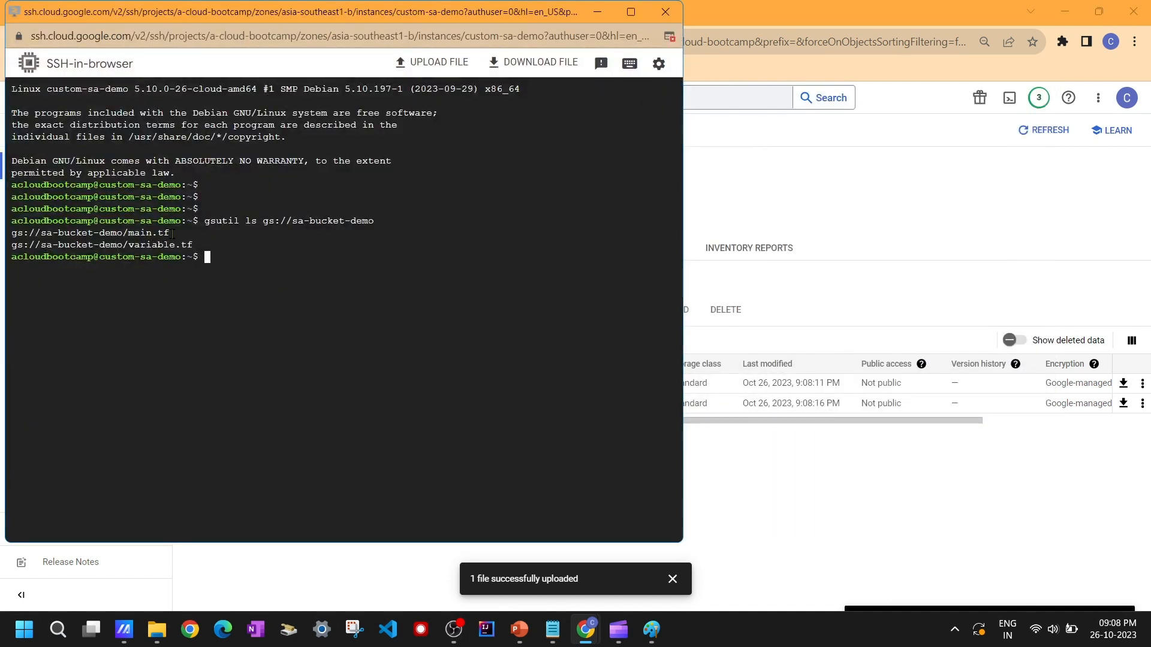
left_click_drag(209, 245, 124, 234)
left_click(753, 451)
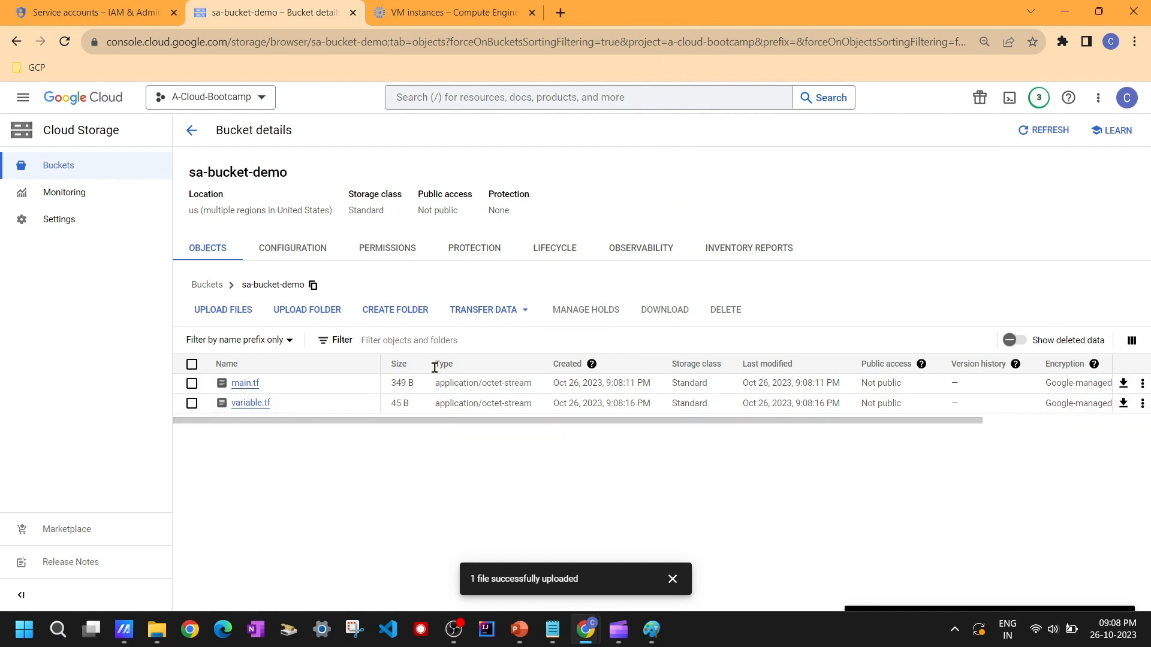
mouse_move(519, 640)
mouse_move(585, 629)
left_click(653, 515)
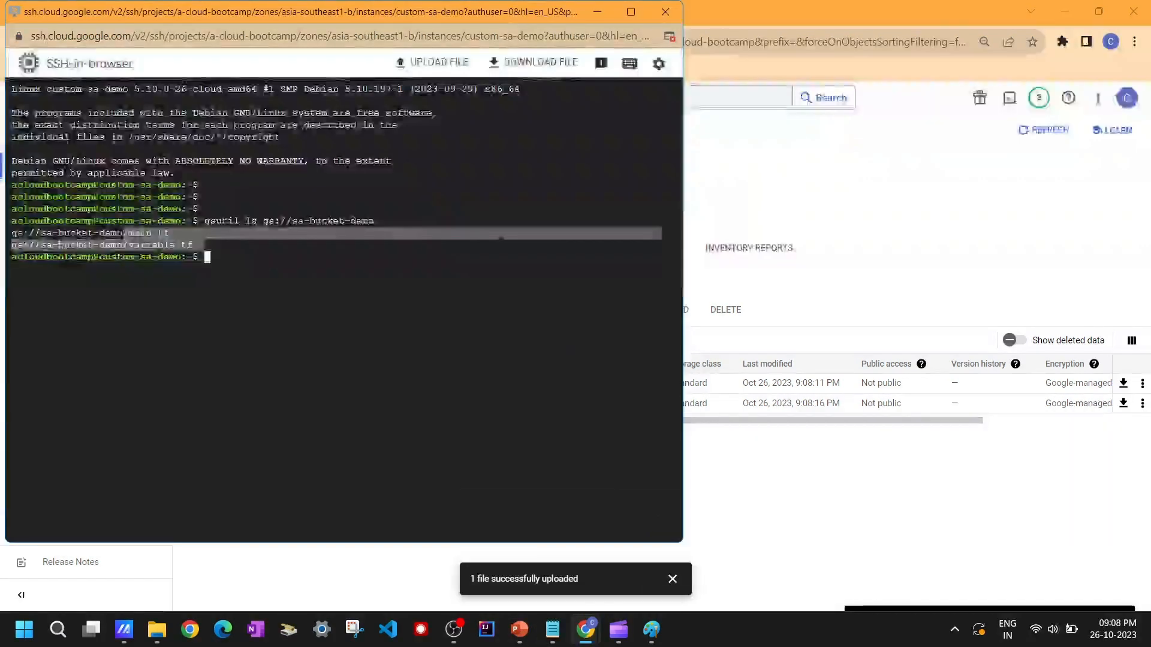
Step: Move the SSH window over the bucket page and highlight the listed file paths
left_click_drag(299, 12, 645, 36)
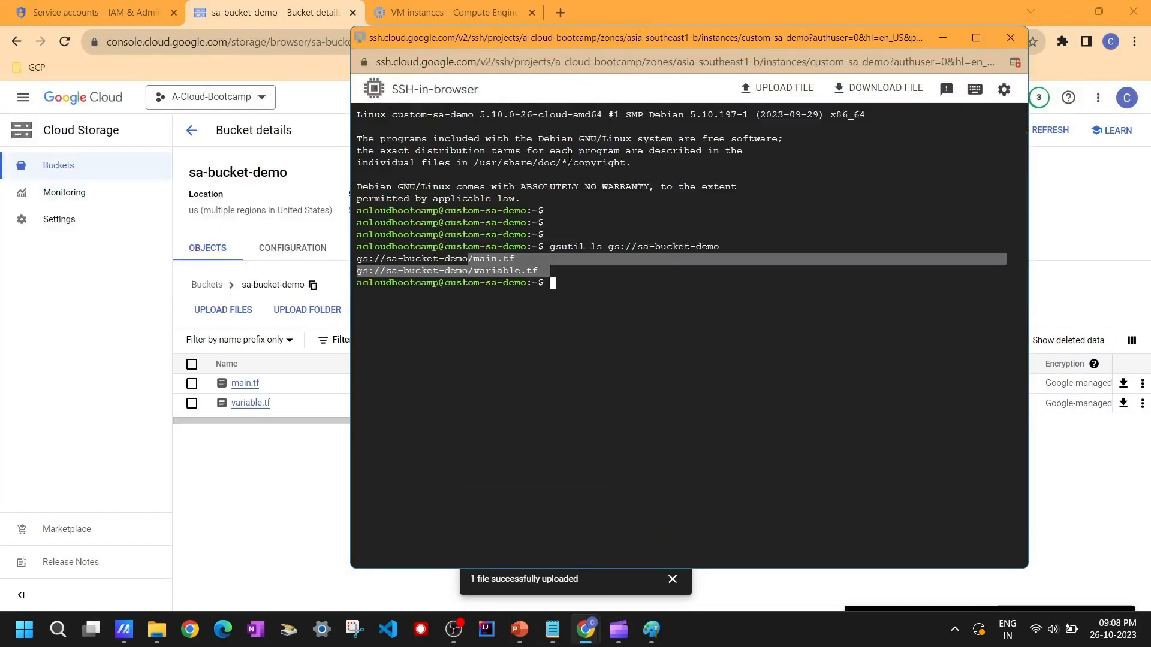
left_click(513, 258)
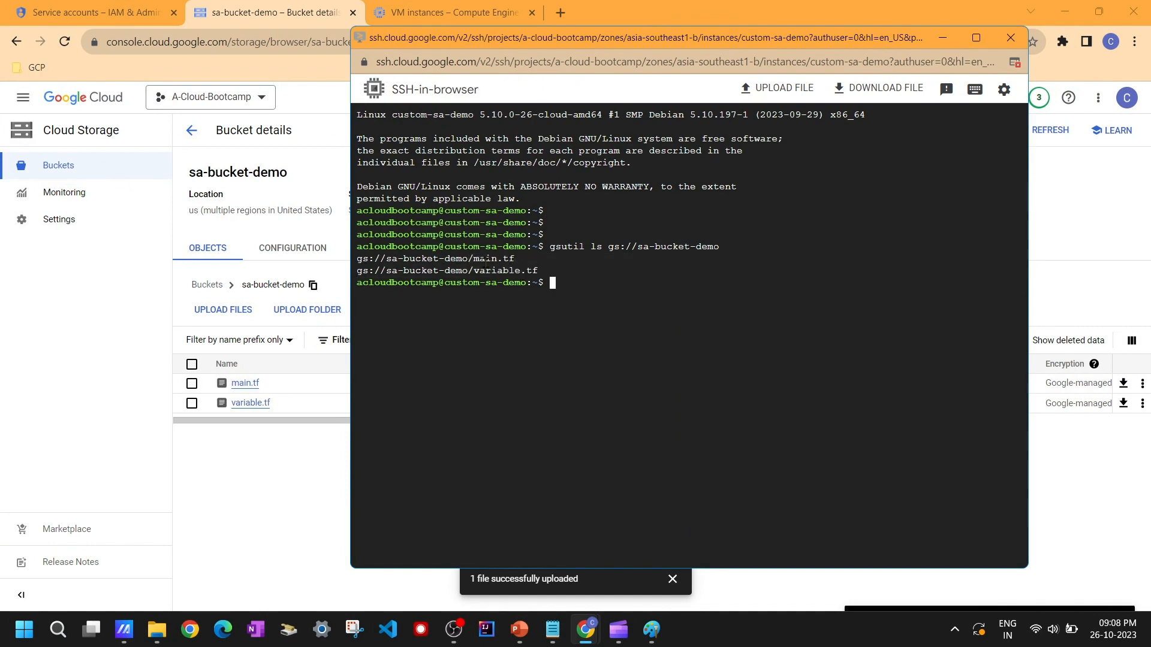
double_click(486, 260)
double_click(506, 268)
left_click(581, 273)
Step: Switch to Paint to revisit the architecture diagram
left_click(652, 630)
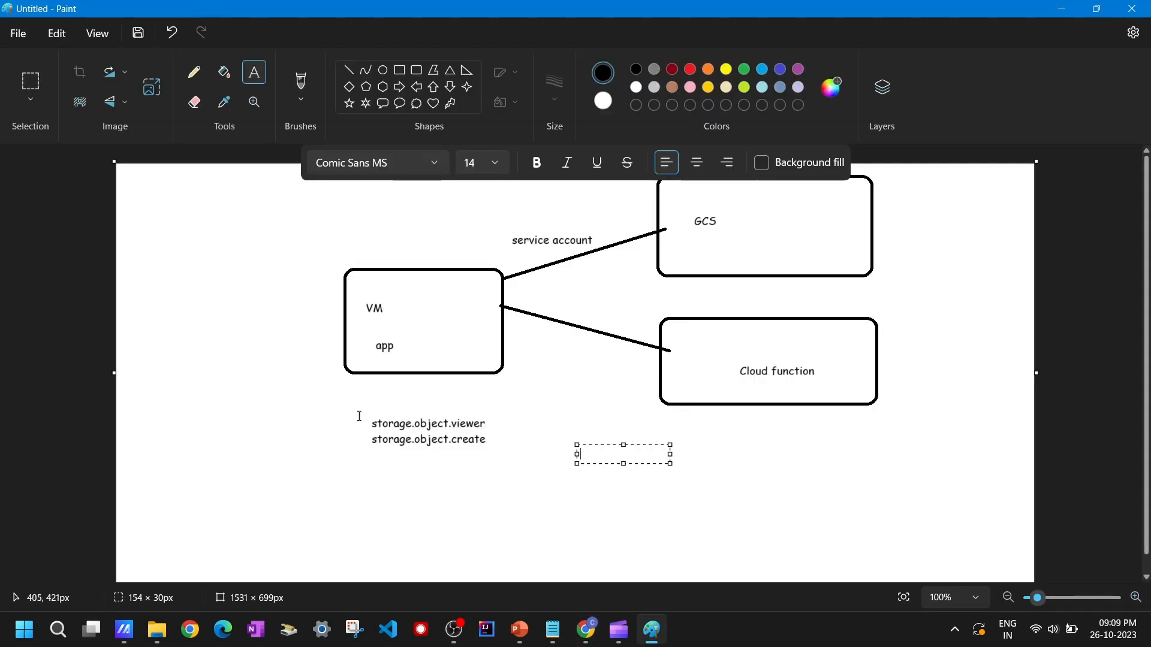
left_click(492, 419)
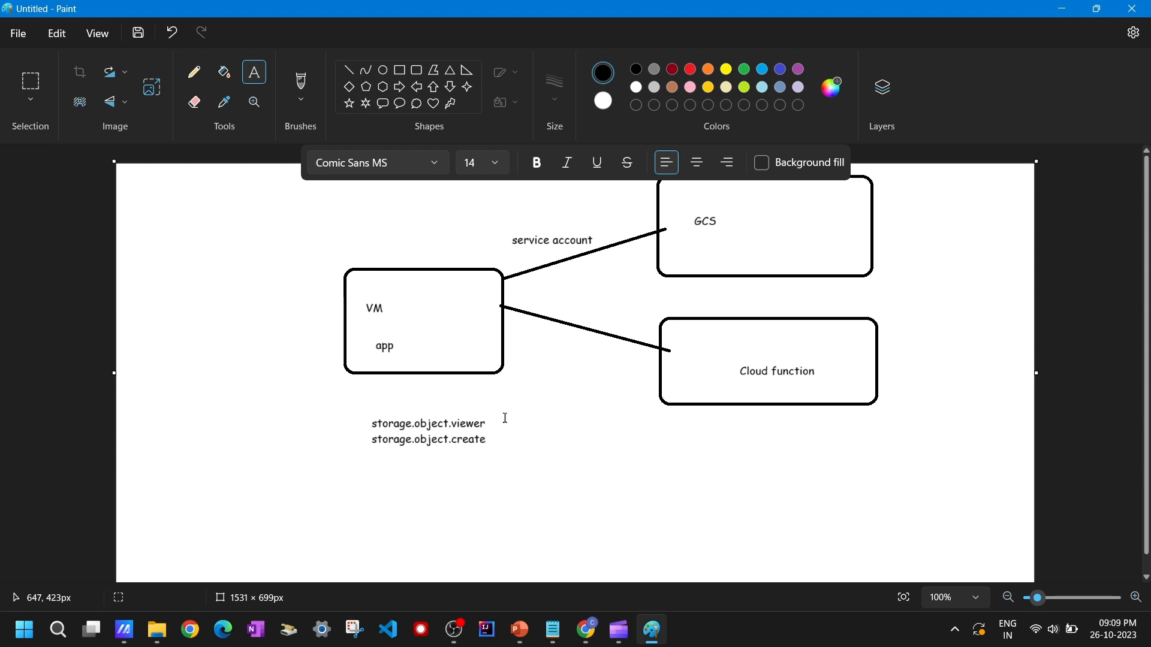
Step: Return to the SSH-in-browser session, maximize it, and create an empty file by running touch demofile
key("alt")
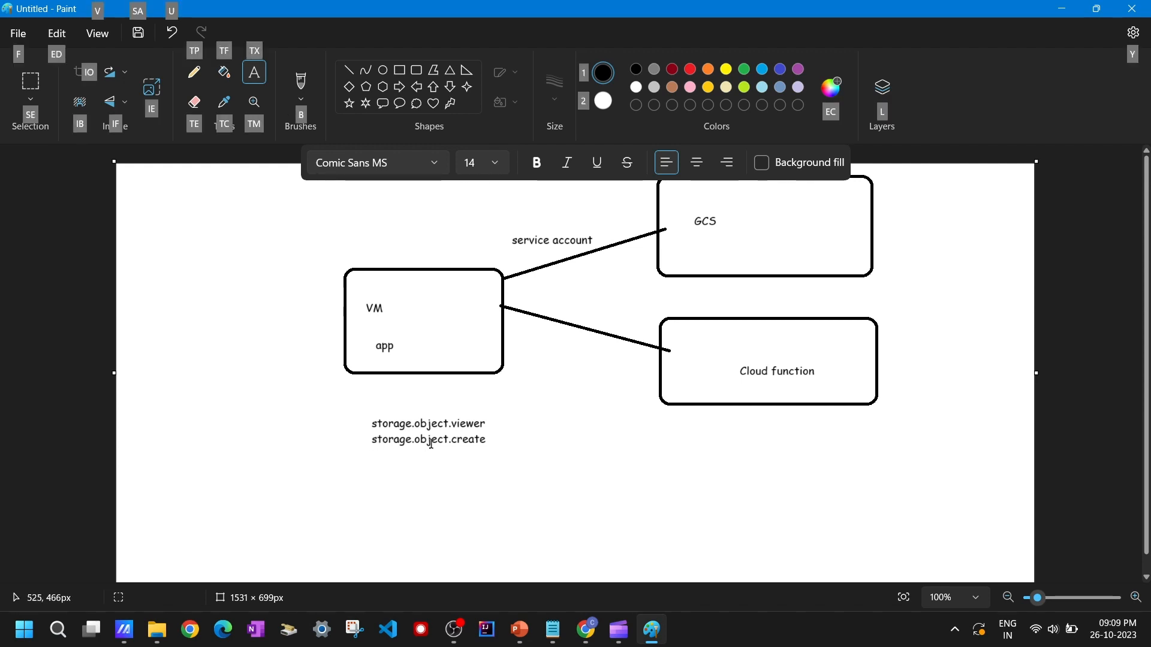
key("alt+Tab")
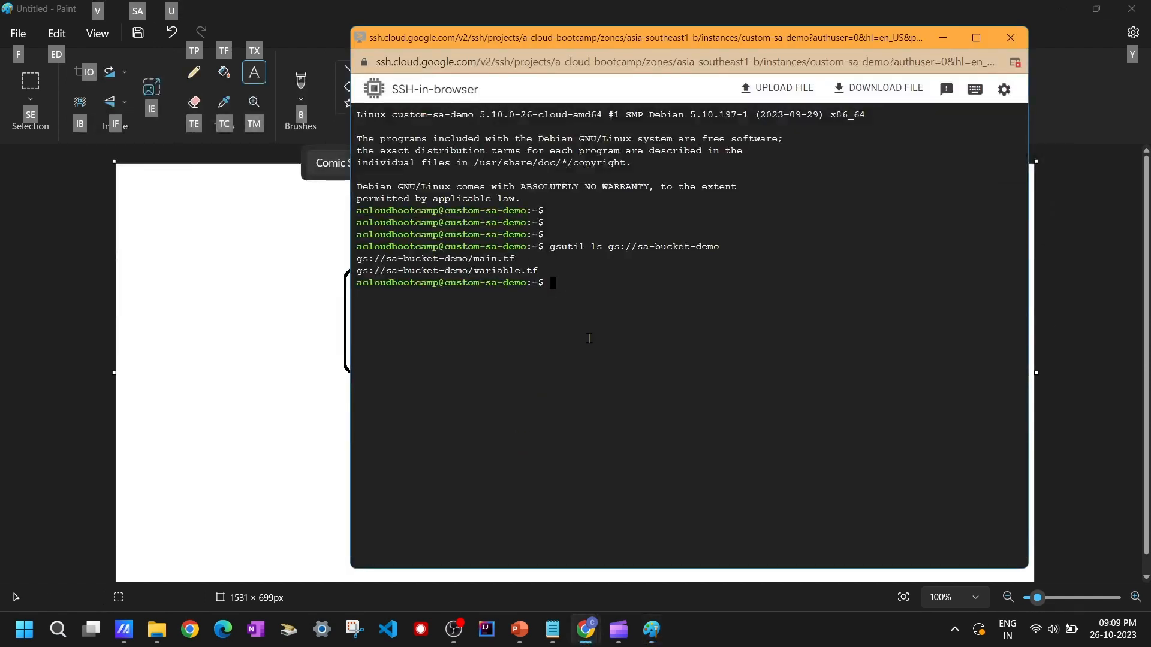
key("alt+Tab")
key("alt+Tab")
key("alt+Tab")
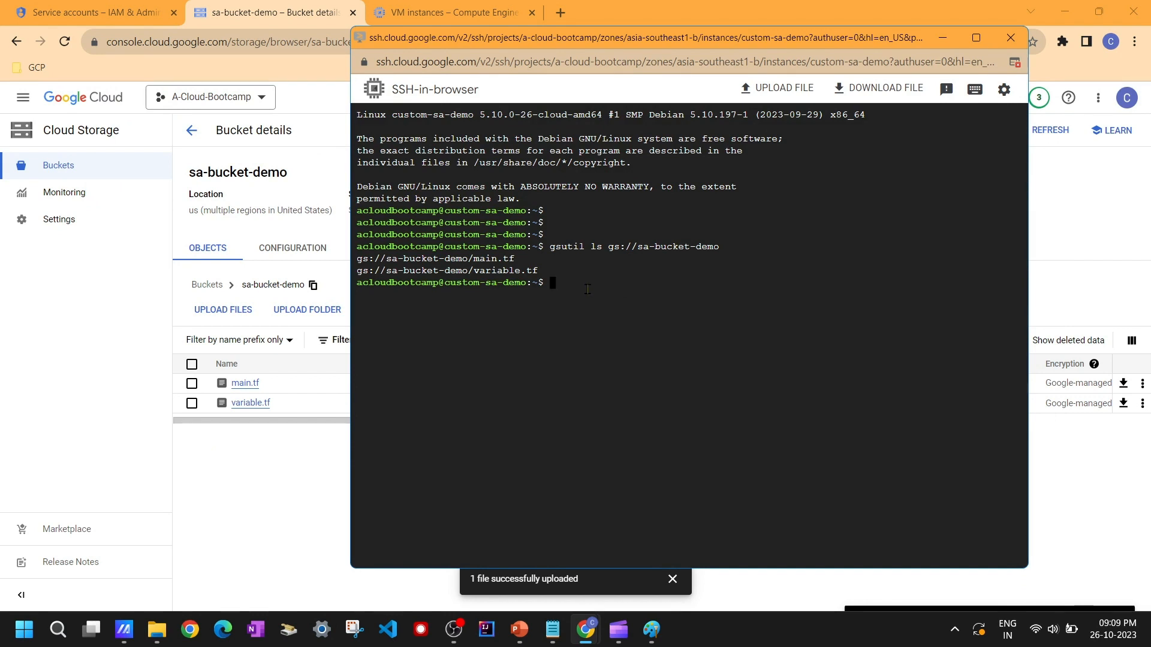
type("touch")
left_click(976, 37)
type("d")
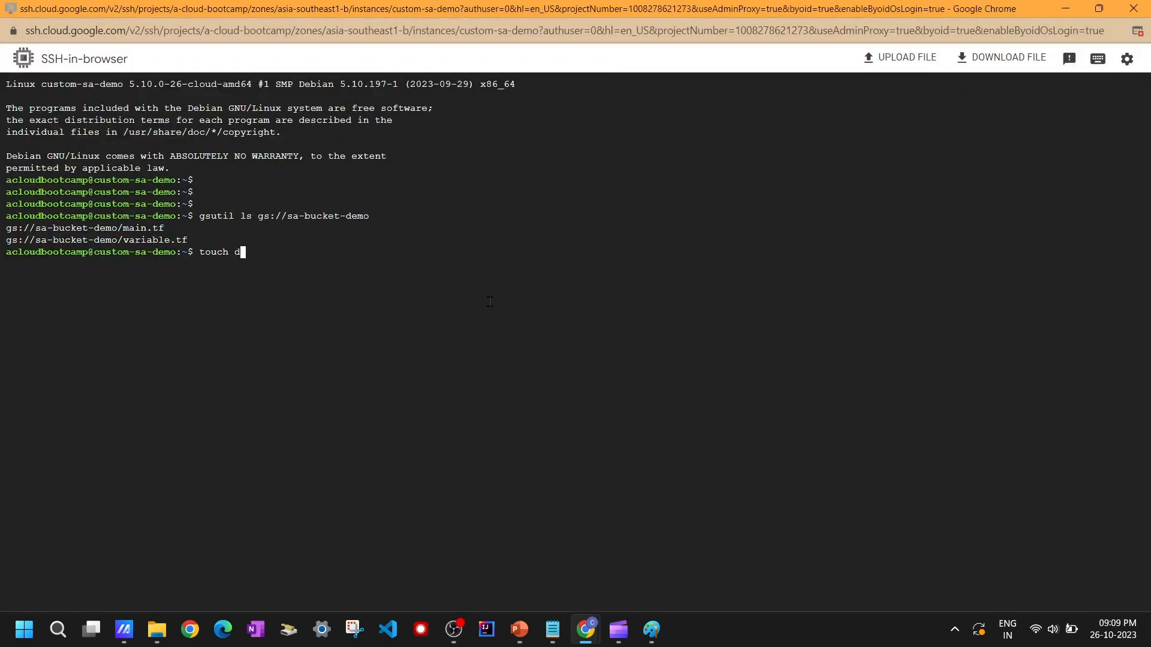
type("emofile")
key("Return")
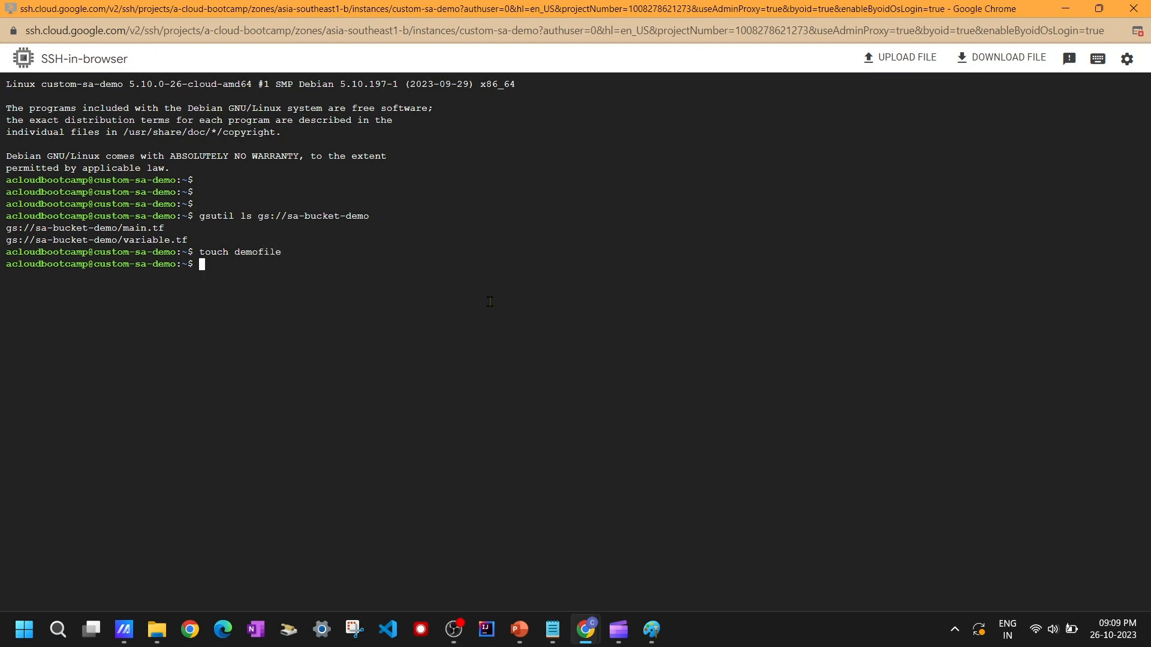
key("Return")
key("Return")
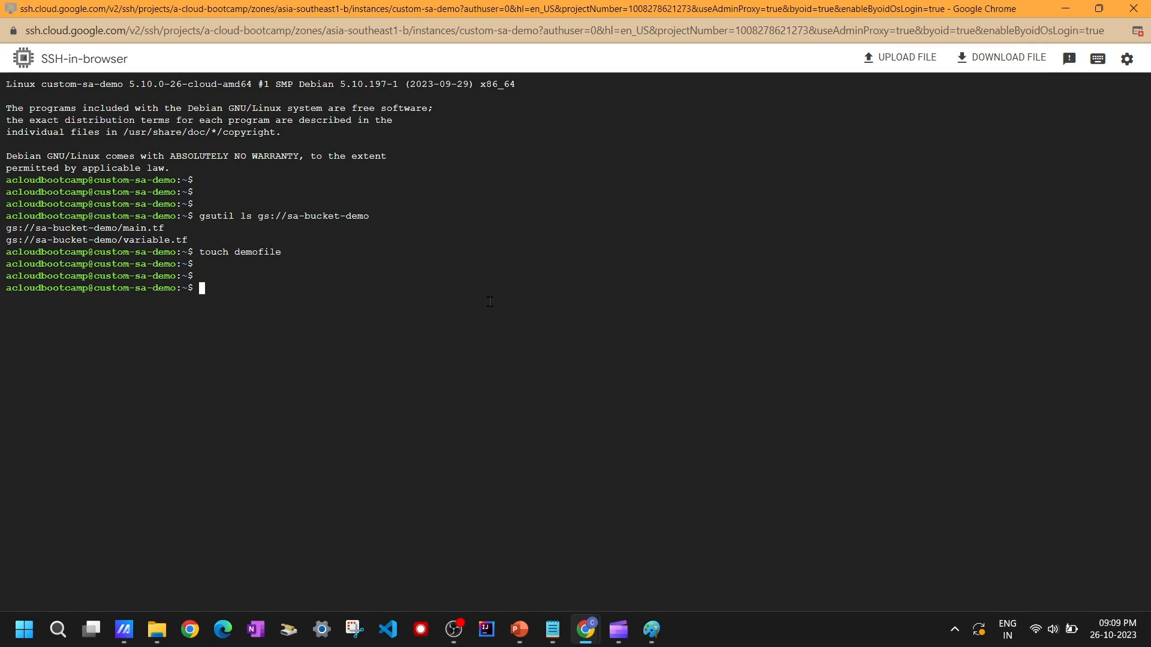
Step: Upload the file to the bucket by running gsutil cp demofile gs://sa-bucket-demo, copying the bucket name from its details page
type("gsutil cp demofile gs://")
key("alt+Tab")
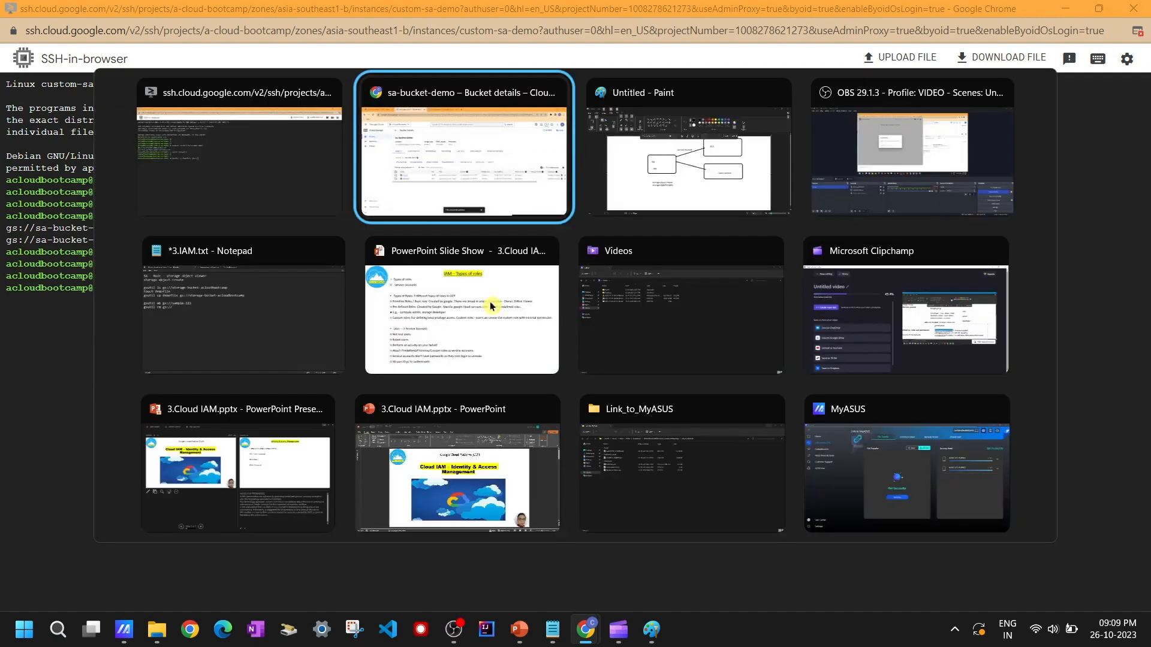
triple_click(252, 170)
key("ctrl+c")
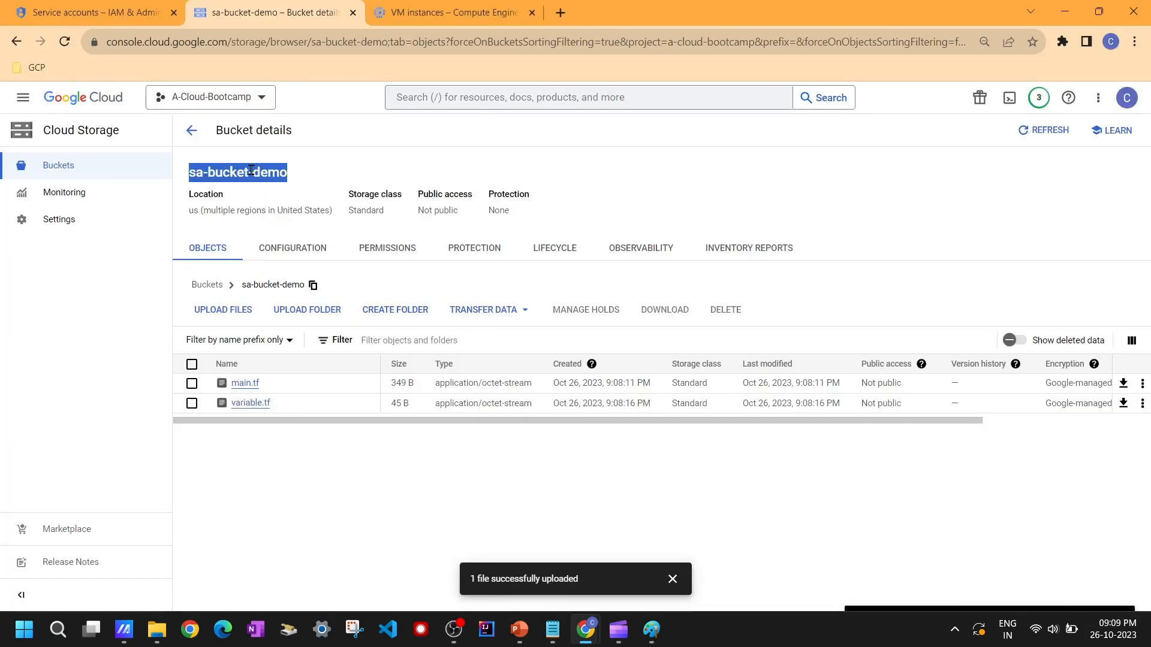
key("alt+Tab")
right_click(502, 336)
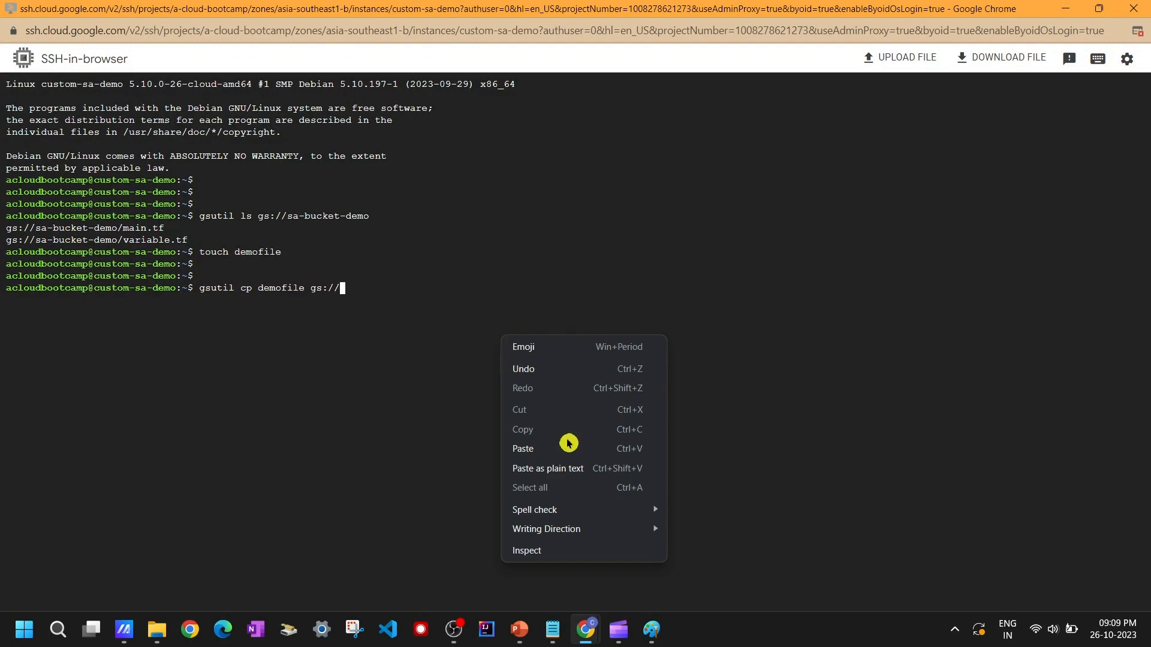
left_click(559, 455)
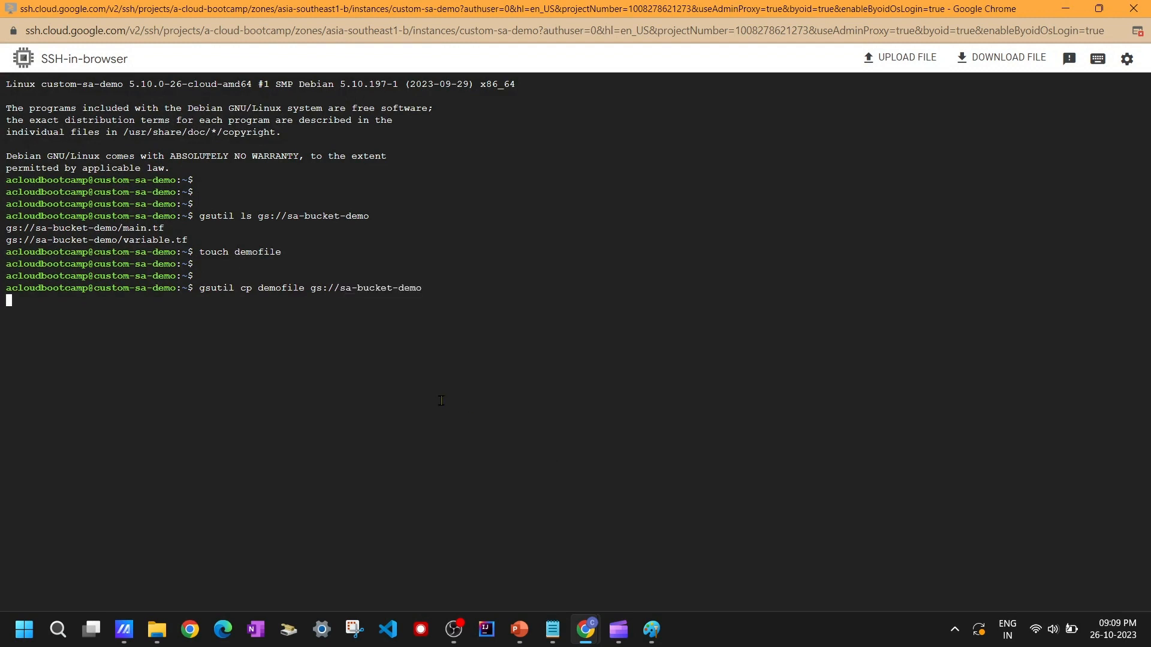